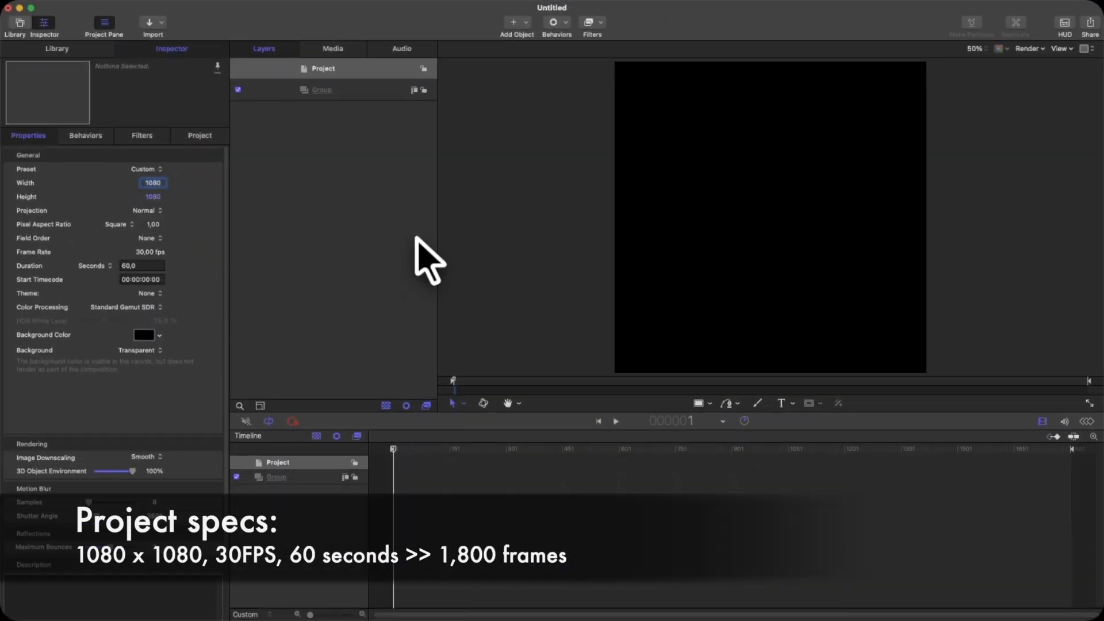
Show the canvas rulers and place a horizontal and a vertical guide crossing at the canvas centre
{"action": "left_click", "coordinate": [497, 114]}
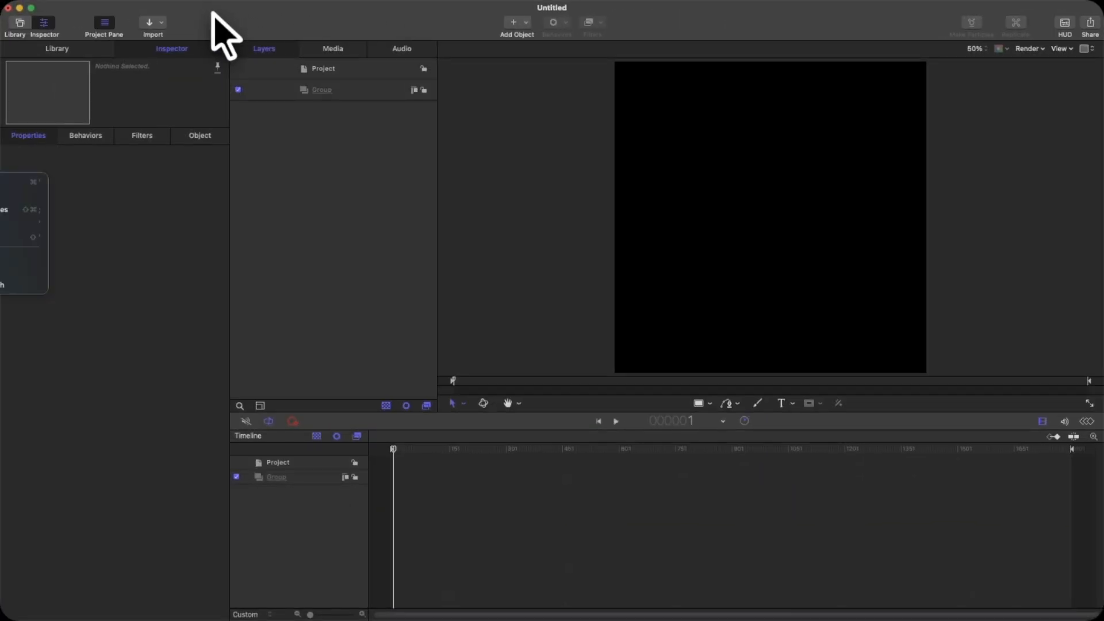
{"action": "key", "text": "shift+super+r"}
{"action": "left_click_drag", "start_coordinate": [773, 63], "coordinate": [837, 226]}
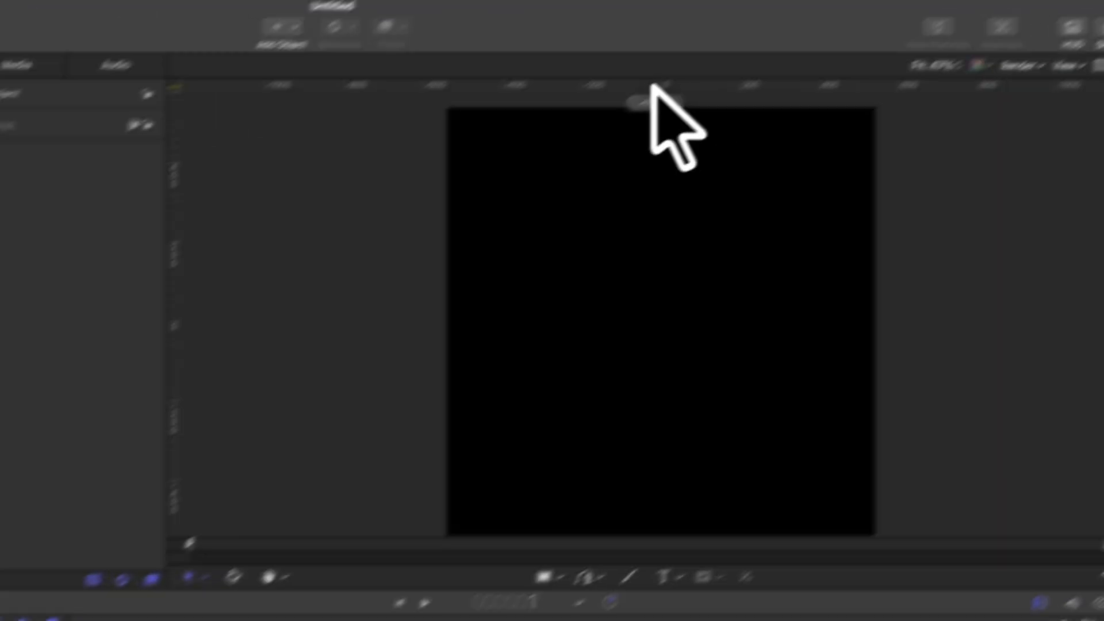
{"action": "left_click_drag", "start_coordinate": [722, 342], "coordinate": [691, 343]}
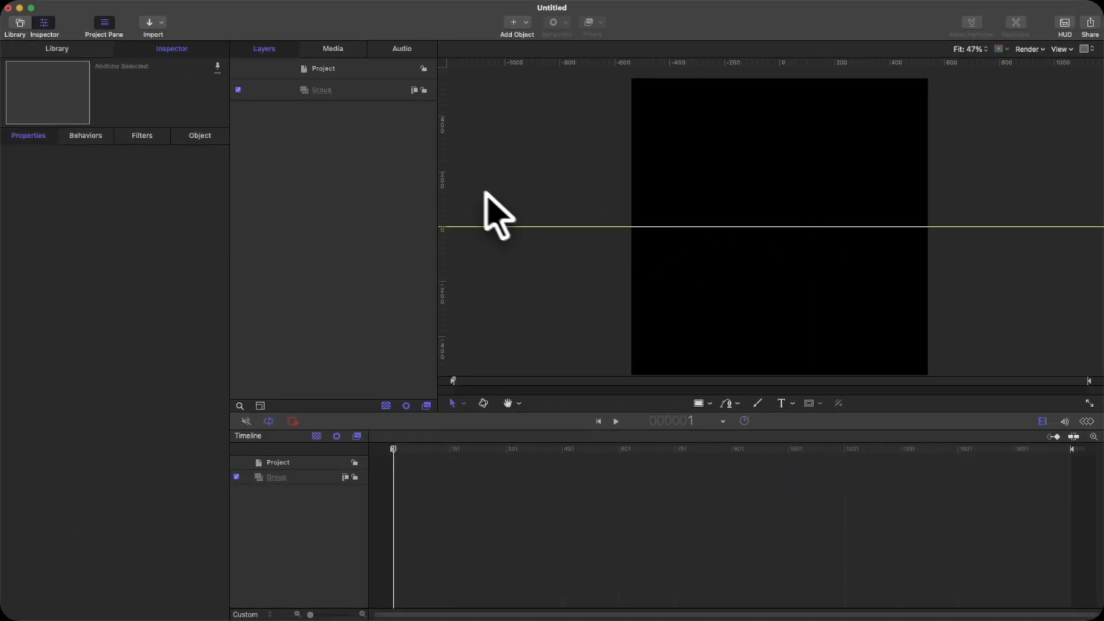
{"action": "left_click_drag", "start_coordinate": [443, 204], "coordinate": [774, 244]}
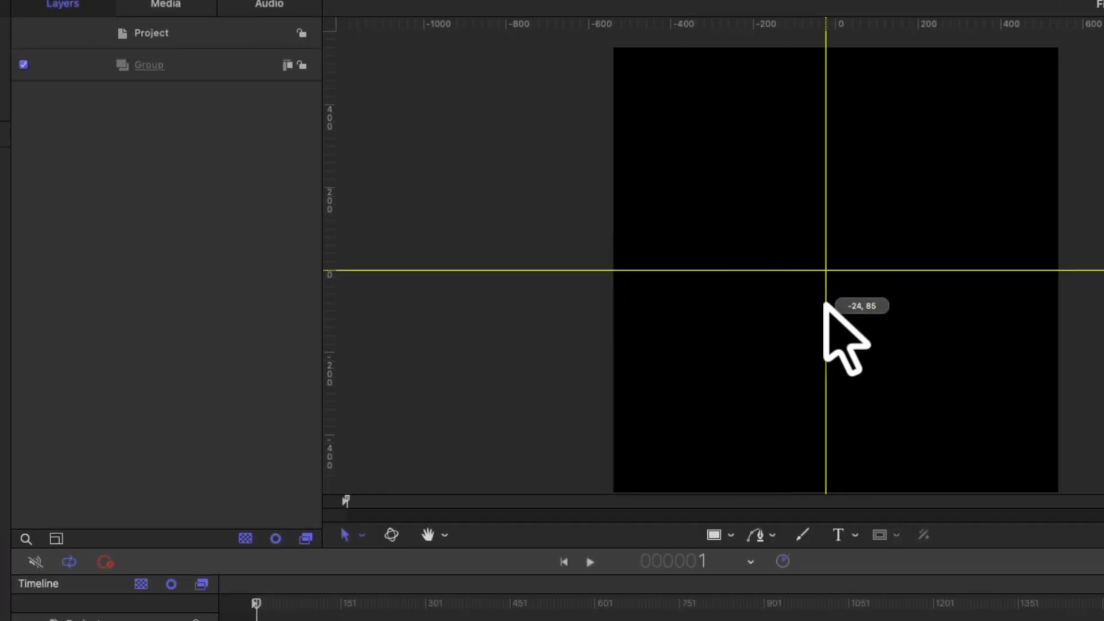
{"action": "left_click_drag", "start_coordinate": [826, 303], "coordinate": [839, 308]}
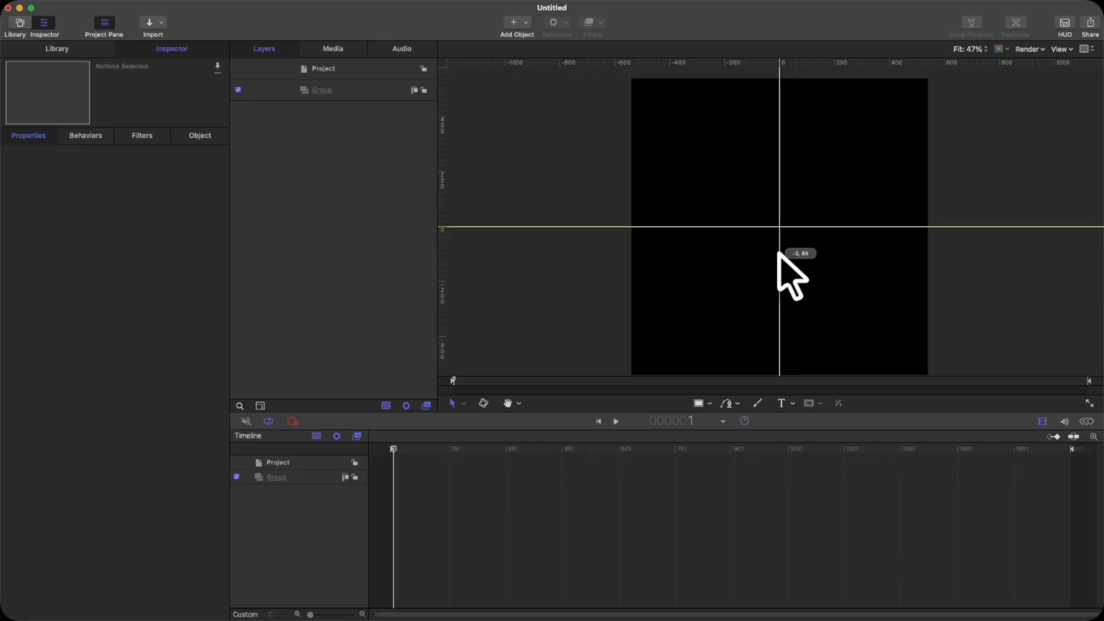
Draw a rectangle on the canvas and reset its transform to centre it at the guides
{"action": "left_click", "coordinate": [699, 403]}
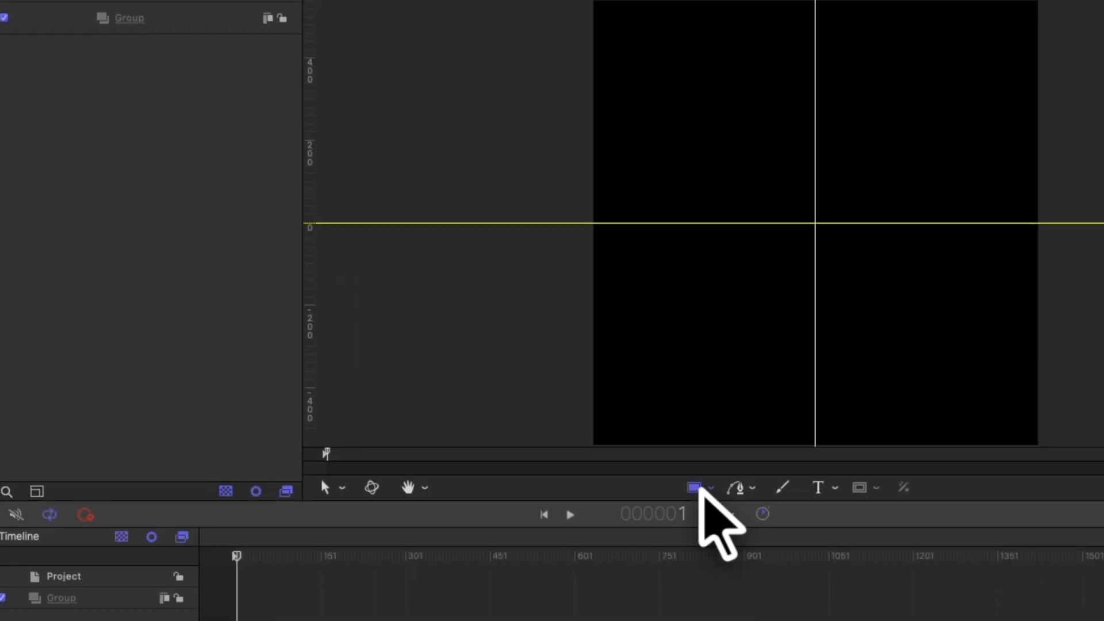
{"action": "left_click_drag", "start_coordinate": [671, 138], "coordinate": [860, 327]}
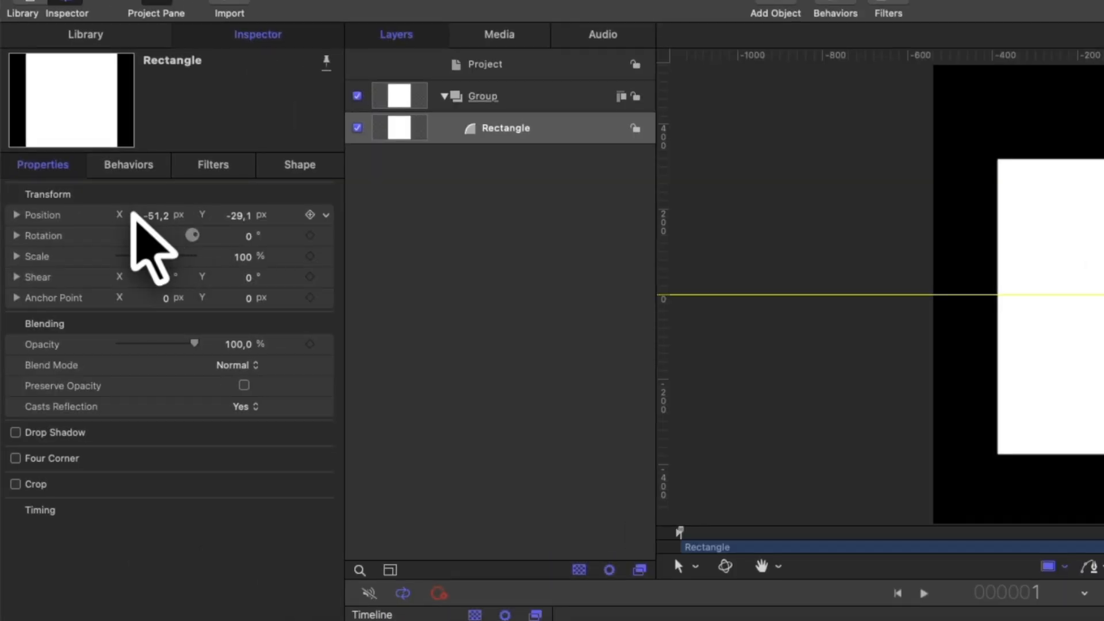
{"action": "right_click", "coordinate": [145, 195]}
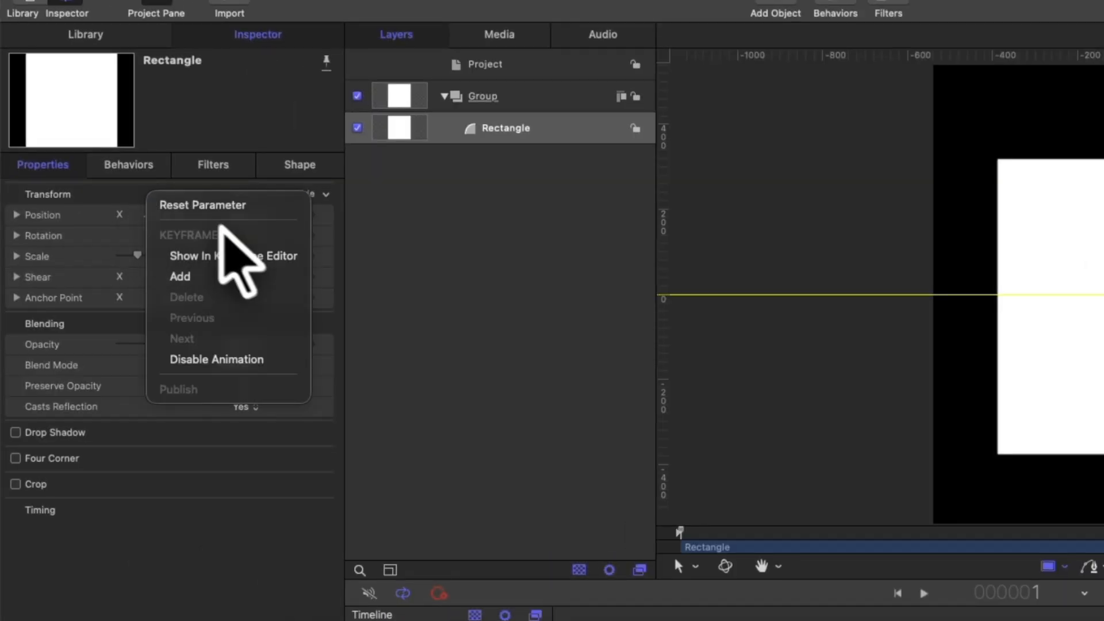
{"action": "left_click", "coordinate": [222, 206]}
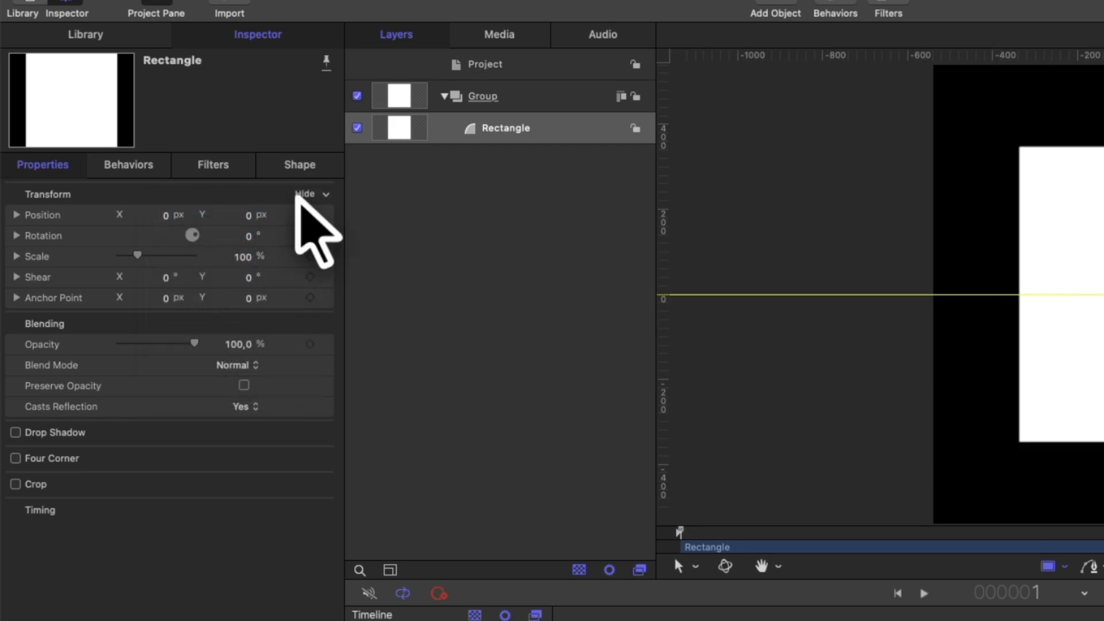
Set the rectangle's geometry size to 1080 so it covers the whole canvas
{"action": "left_click", "coordinate": [293, 164]}
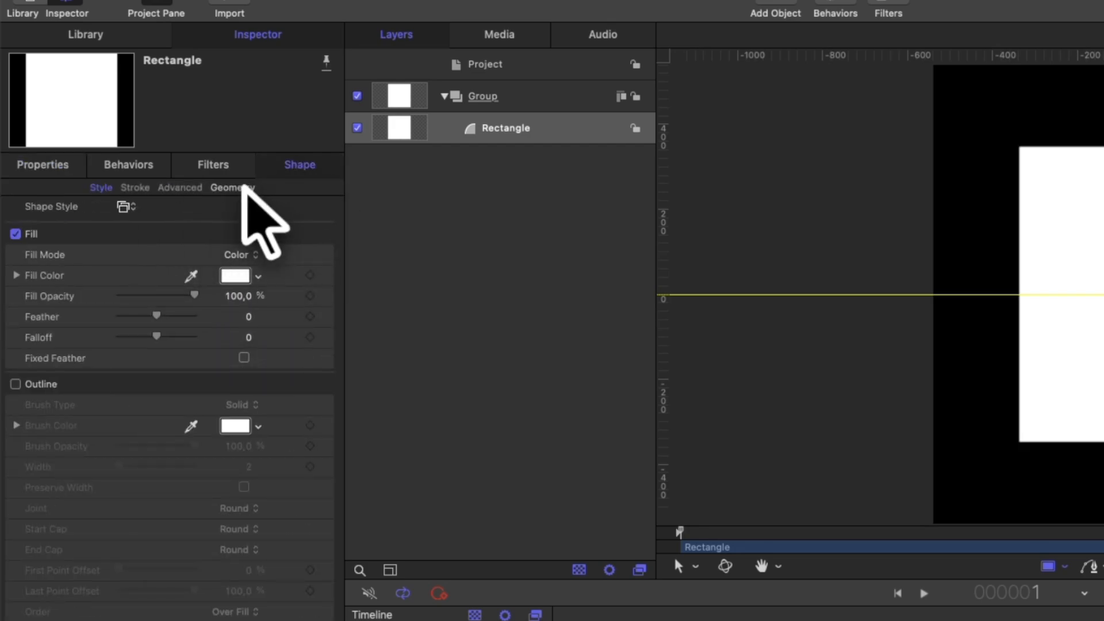
{"action": "left_click", "coordinate": [233, 188]}
{"action": "left_click", "coordinate": [237, 275]}
{"action": "type", "text": "1080"}
{"action": "key", "text": "Return"}
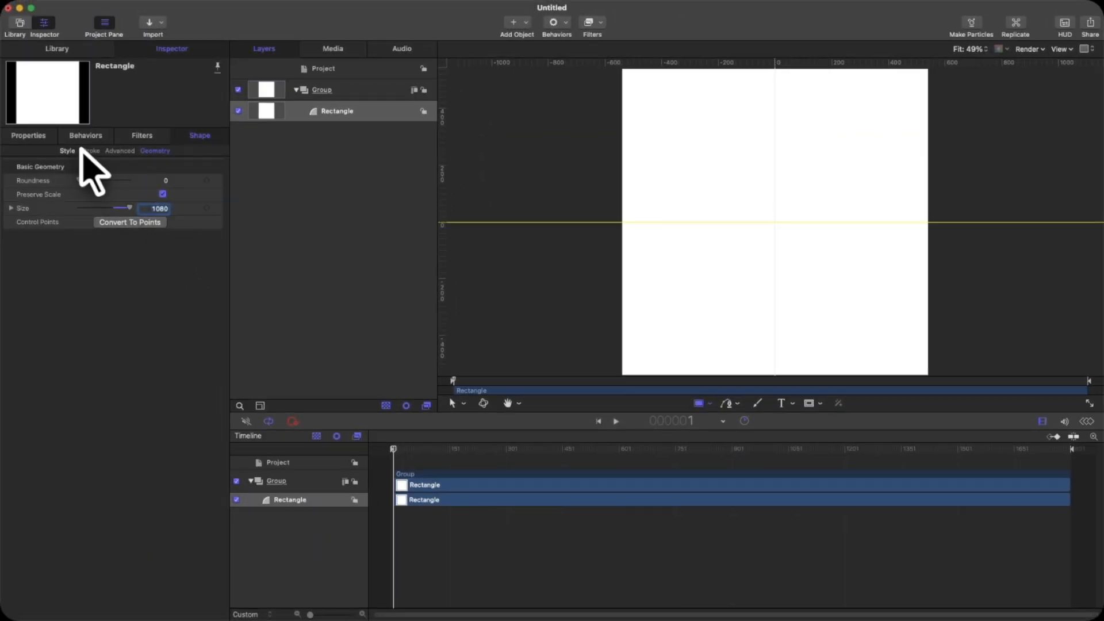
Change the rectangle's fill mode to Gradient and set the gradient type to Radial
{"action": "left_click", "coordinate": [78, 150]}
{"action": "left_click", "coordinate": [160, 194]}
{"action": "left_click", "coordinate": [165, 210]}
{"action": "left_click", "coordinate": [14, 210]}
{"action": "left_click", "coordinate": [239, 435]}
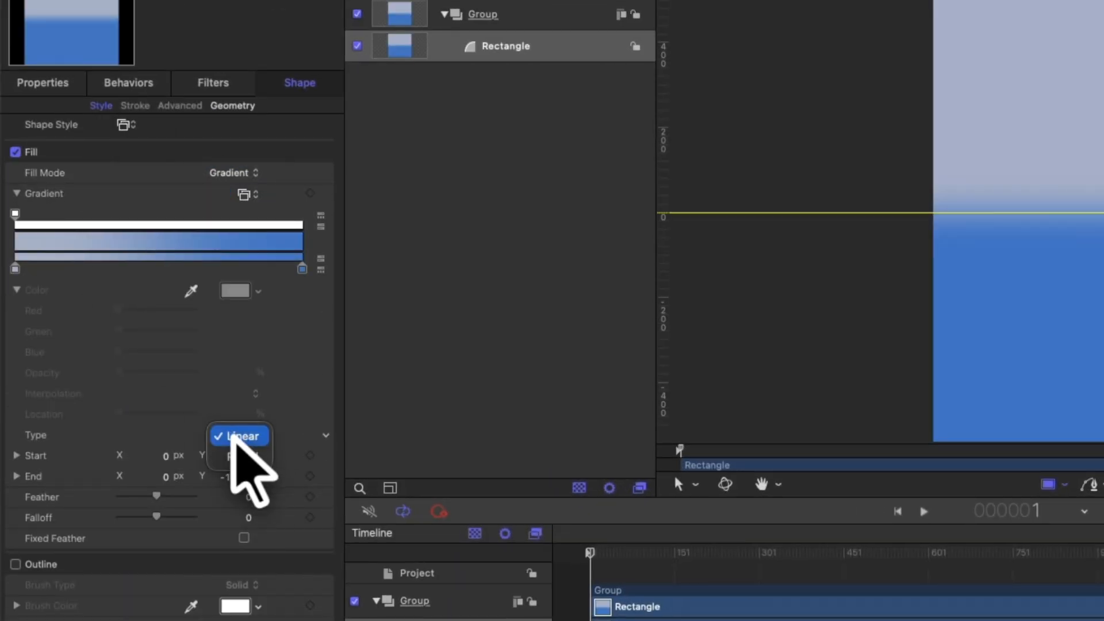
{"action": "left_click", "coordinate": [239, 454]}
Colour the rectangle's gradient from violet-blue (R 72, G 61, B 252) at the start to dark blue at the end
{"action": "left_click", "coordinate": [15, 269]}
{"action": "left_click", "coordinate": [258, 292]}
{"action": "left_click", "coordinate": [291, 414]}
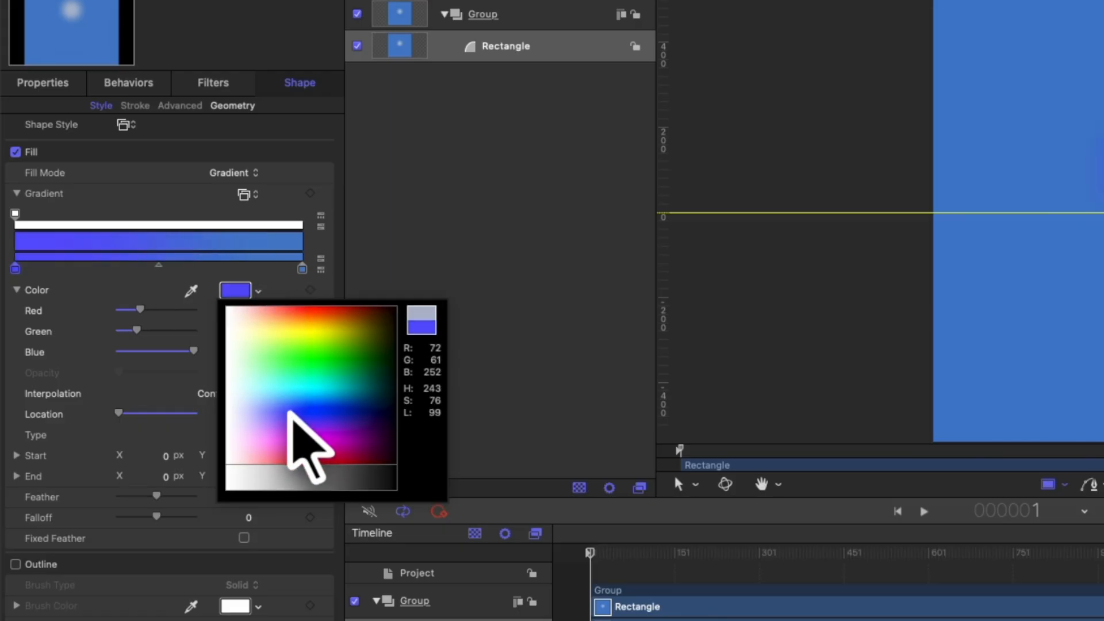
{"action": "left_click", "coordinate": [302, 268]}
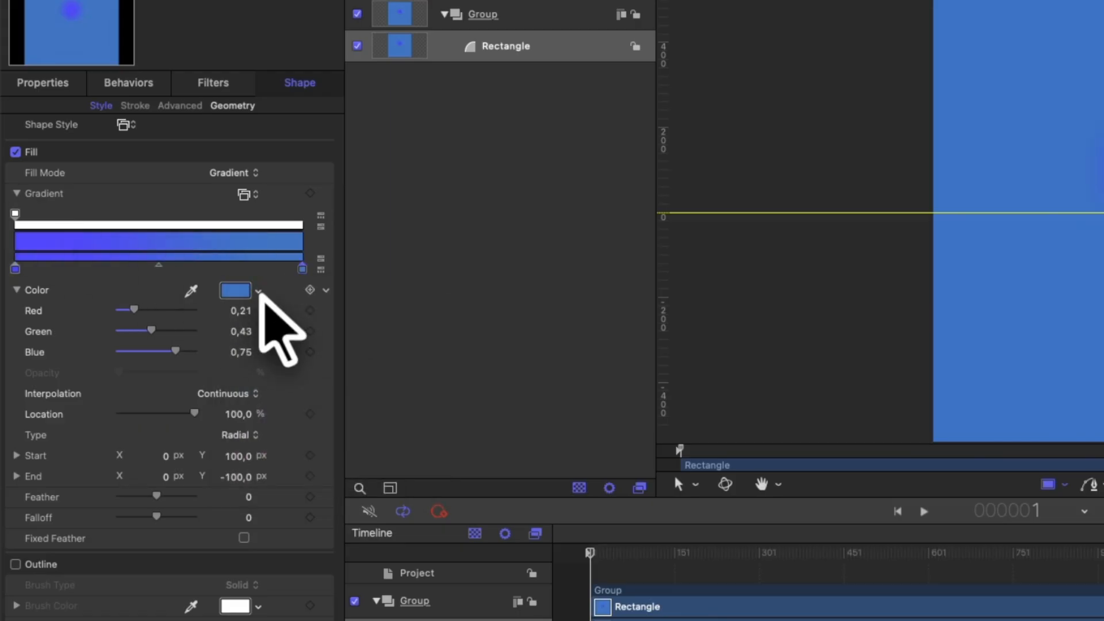
{"action": "left_click", "coordinate": [256, 293]}
{"action": "left_click", "coordinate": [316, 414]}
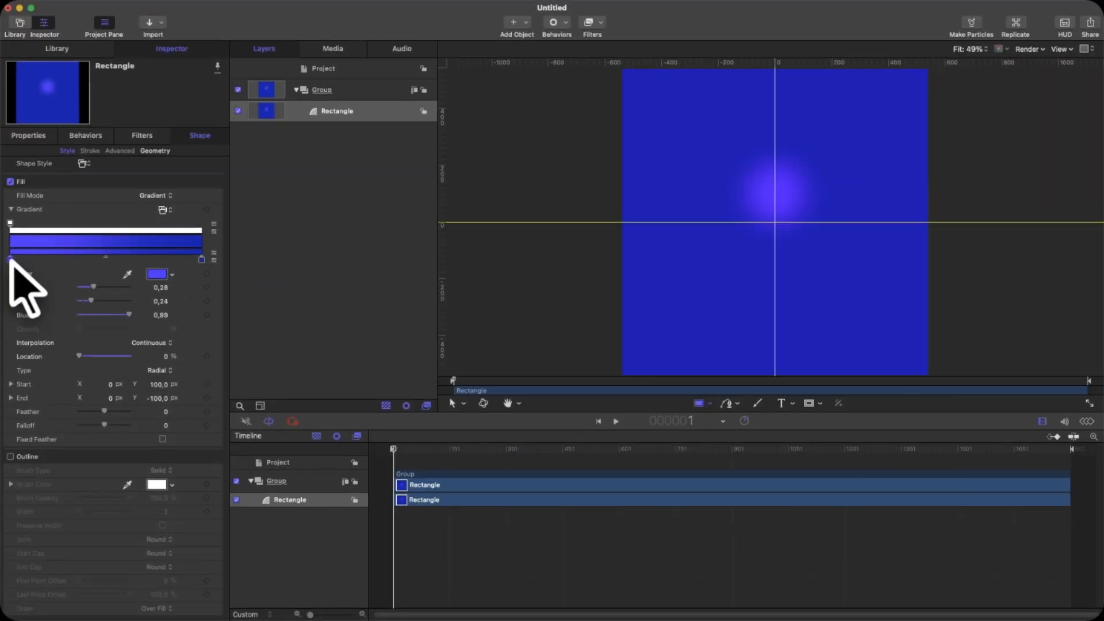
Move the start colour's location to about 17.67% and set the gradient's start Y to about -9.3 px and end Y to about -381.1 px
{"action": "left_click_drag", "start_coordinate": [80, 356], "coordinate": [88, 362]}
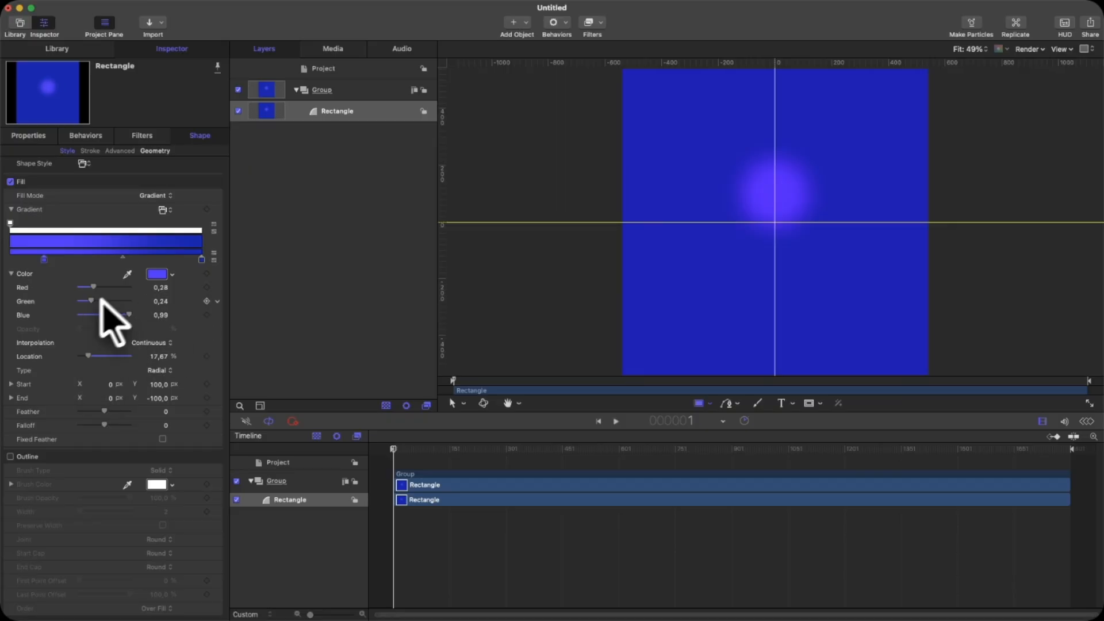
{"action": "left_click_drag", "start_coordinate": [162, 398], "coordinate": [157, 386]}
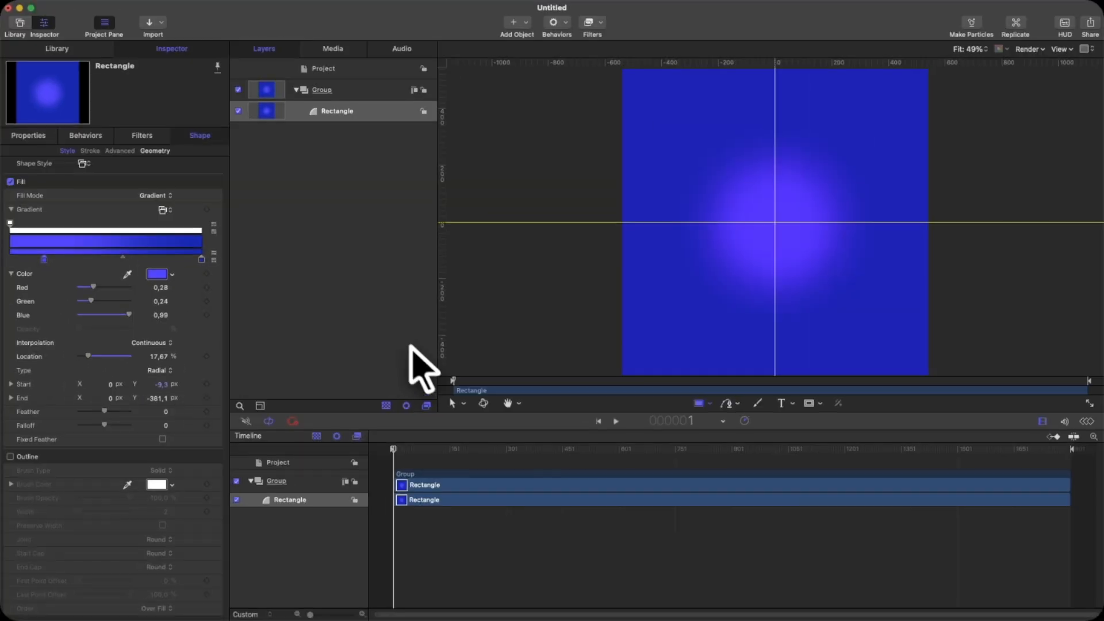
Rename the rectangle layer to Background
{"action": "double_click", "coordinate": [440, 167]}
{"action": "type", "text": "Backgro"}
{"action": "type", "text": "und"}
{"action": "key", "text": "Return"}
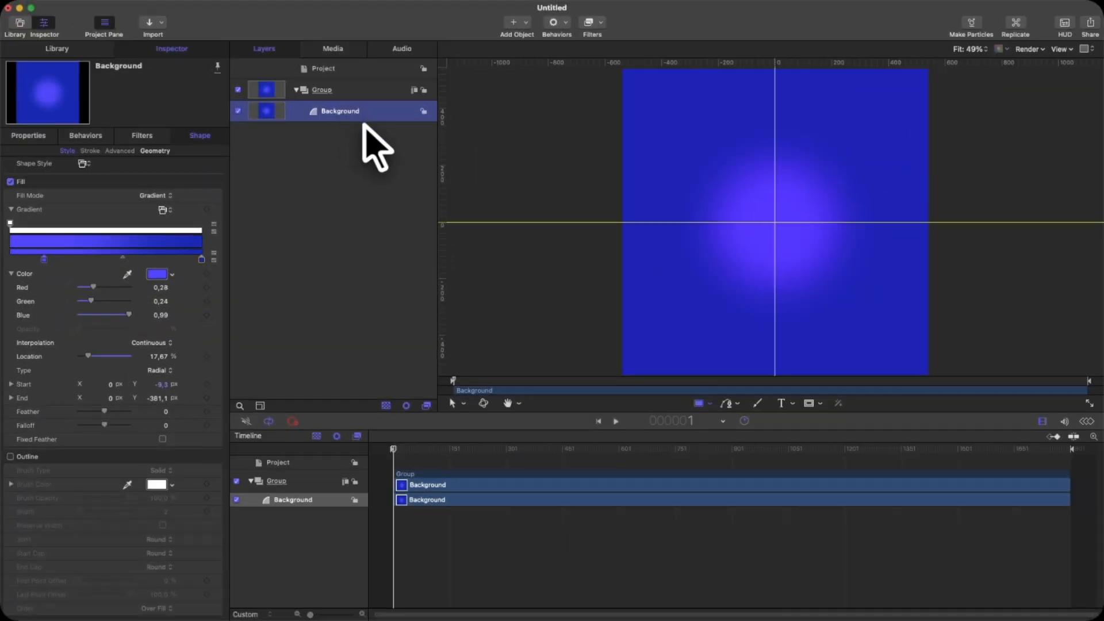
{"action": "right_click", "coordinate": [78, 178]}
{"action": "left_click", "coordinate": [113, 308]}
{"action": "left_click", "coordinate": [305, 68]}
{"action": "left_click", "coordinate": [164, 180]}
{"action": "left_click", "coordinate": [164, 180]}
{"action": "left_click", "coordinate": [455, 124]}
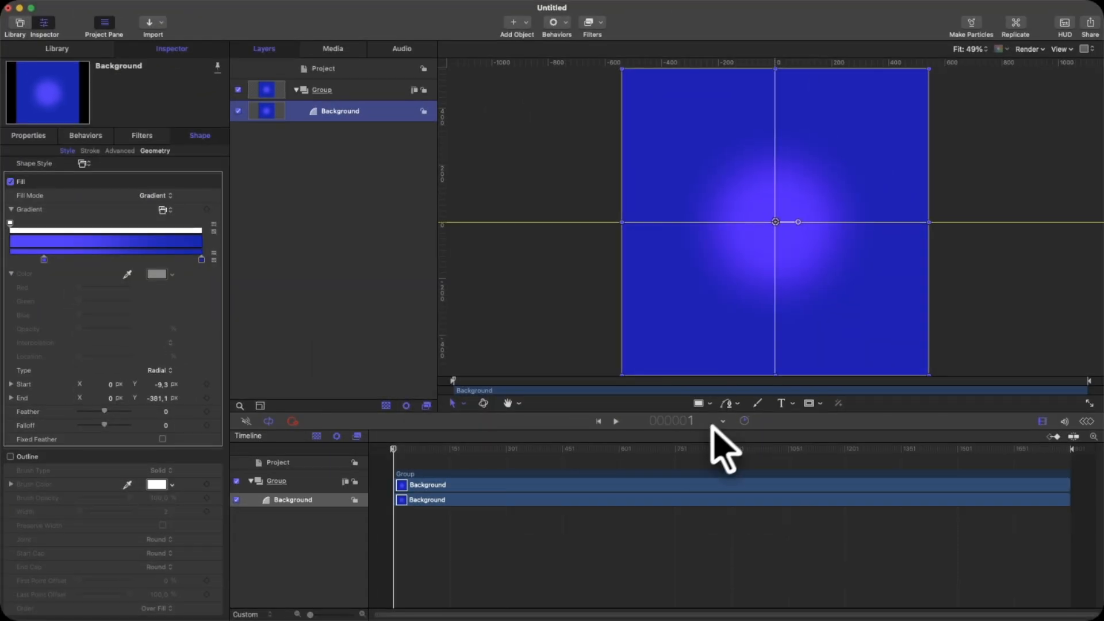
Draw a circle over the background and set its radius to 515
{"action": "left_click", "coordinate": [1065, 562]}
{"action": "left_click", "coordinate": [703, 526]}
{"action": "left_click_drag", "start_coordinate": [705, 86], "coordinate": [919, 354]}
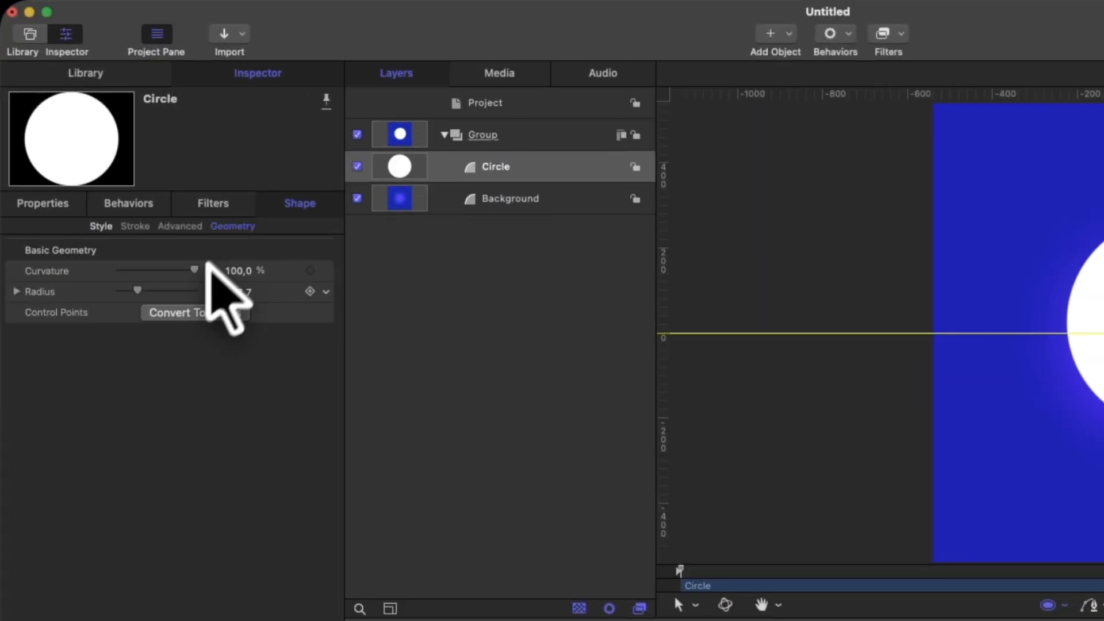
{"action": "left_click", "coordinate": [237, 292]}
{"action": "type", "text": "515"}
{"action": "key", "text": "Return"}
Reset the circle's transform to centre it on the canvas
{"action": "left_click", "coordinate": [44, 205]}
{"action": "right_click", "coordinate": [150, 232]}
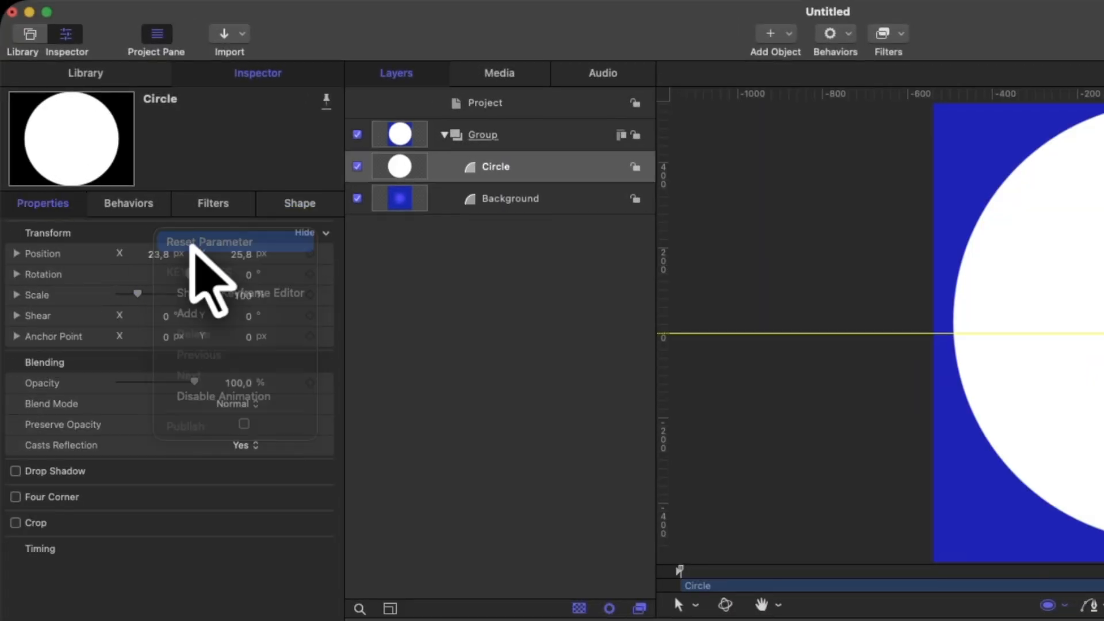
{"action": "left_click", "coordinate": [194, 242]}
Change the circle's fill mode to Gradient and set the gradient type to Radial
{"action": "left_click", "coordinate": [299, 204]}
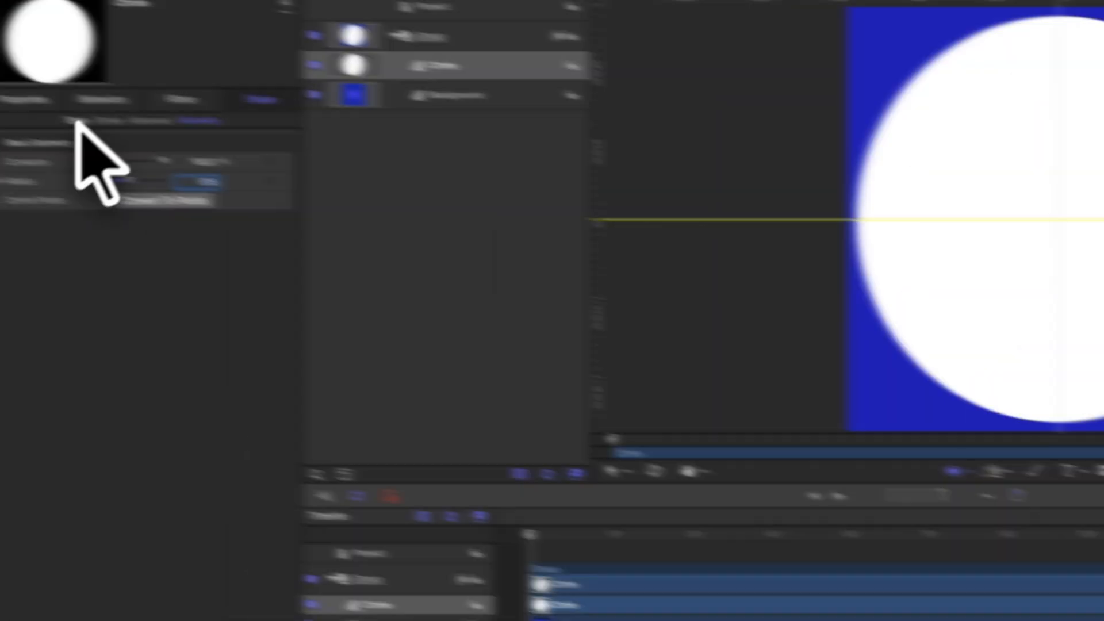
{"action": "left_click", "coordinate": [66, 150]}
{"action": "left_click", "coordinate": [163, 195]}
{"action": "left_click", "coordinate": [163, 210]}
{"action": "left_click", "coordinate": [11, 209]}
{"action": "left_click", "coordinate": [236, 444]}
{"action": "left_click", "coordinate": [237, 457]}
Colour the circle's gradient from light yellow at the start to orange at the end
{"action": "left_click", "coordinate": [15, 278]}
{"action": "left_click", "coordinate": [259, 300]}
{"action": "left_click", "coordinate": [270, 341]}
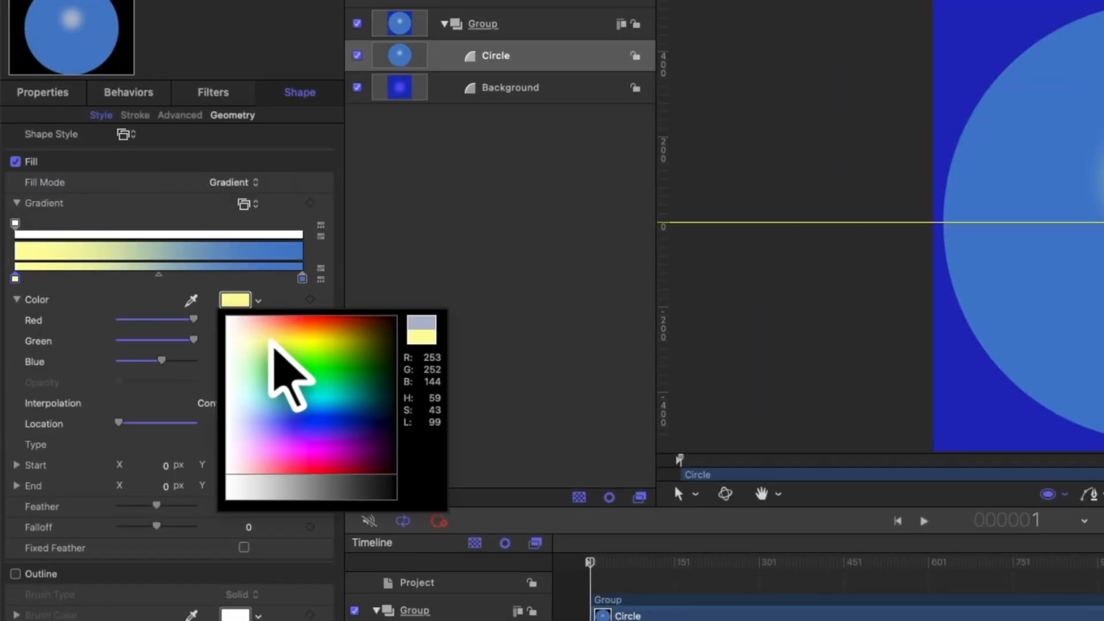
{"action": "left_click", "coordinate": [302, 278]}
{"action": "left_click", "coordinate": [258, 301]}
{"action": "left_click", "coordinate": [298, 340]}
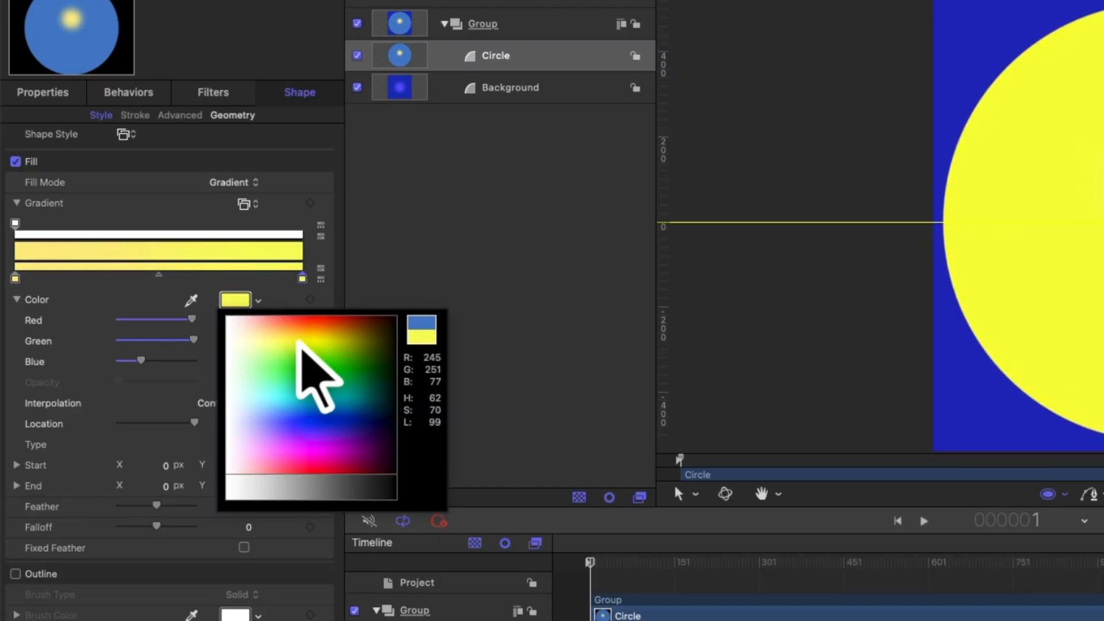
{"action": "left_click", "coordinate": [298, 332]}
Add extra yellow and orange colour tags to the circle's gradient and spread them out as alternating bands
{"action": "left_click_drag", "start_coordinate": [16, 279], "coordinate": [48, 271]}
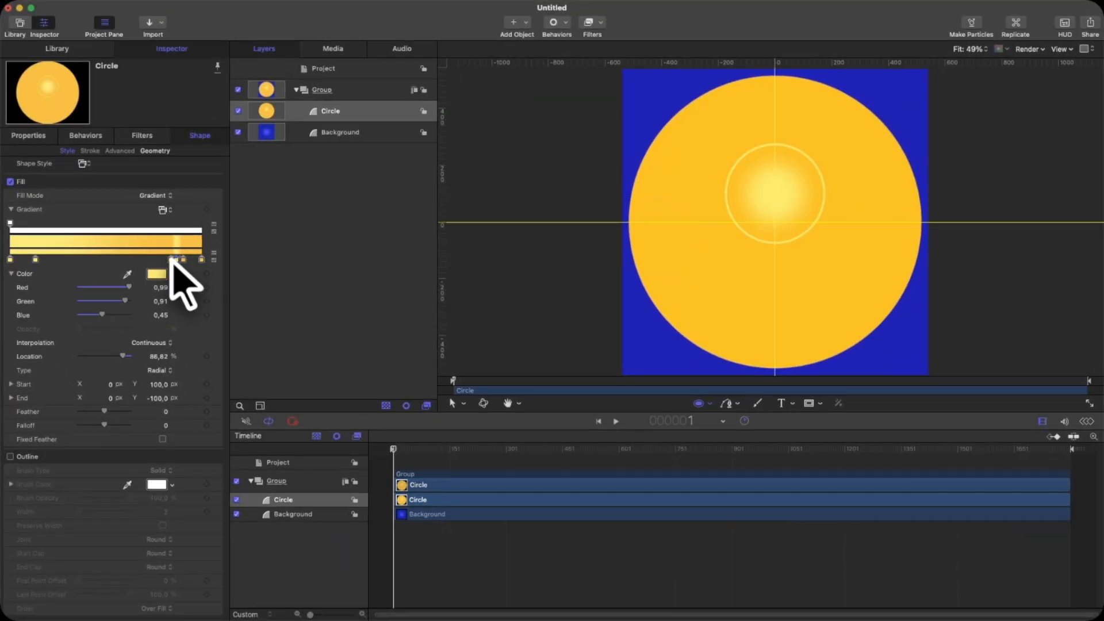
{"action": "left_click_drag", "start_coordinate": [171, 260], "coordinate": [22, 260]}
{"action": "left_click_drag", "start_coordinate": [35, 260], "coordinate": [73, 260]}
{"action": "left_click_drag", "start_coordinate": [183, 260], "coordinate": [151, 260]}
Offset the circle's radial gradient with its start at about X -69, Y 166.9 px and its end Y at about -441 px
{"action": "mouse_move", "coordinate": [162, 385]}
{"action": "left_mouse_down"}
{"action": "mouse_move", "coordinate": [158, 400]}
{"action": "mouse_move", "coordinate": [152, 382]}
{"action": "left_mouse_up"}
{"action": "left_click_drag", "start_coordinate": [85, 356], "coordinate": [86, 358]}
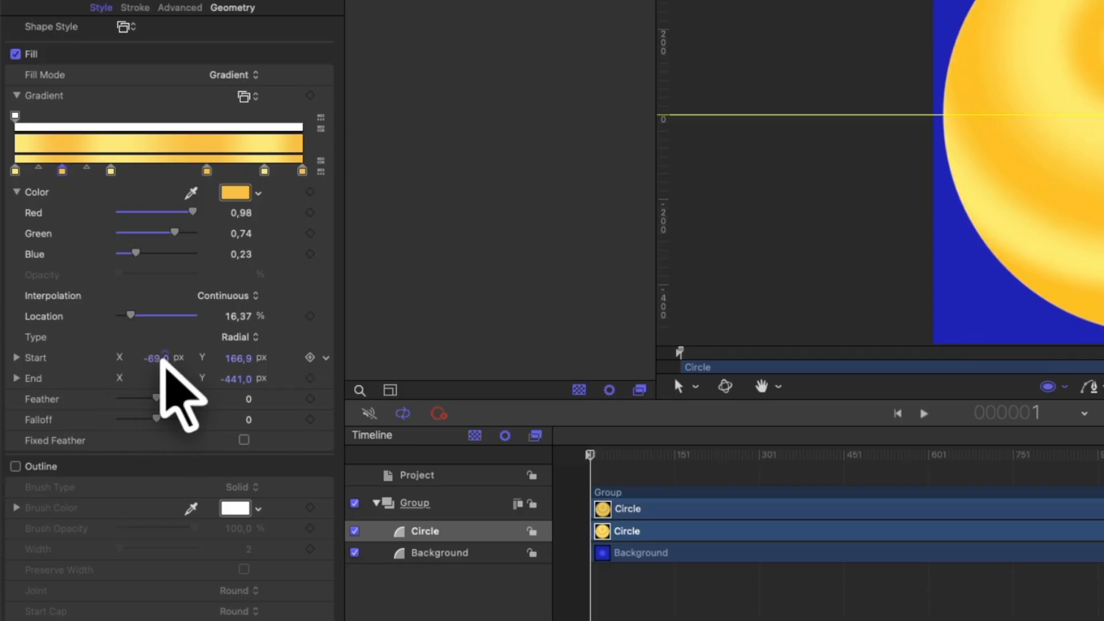
{"action": "left_click", "coordinate": [358, 177]}
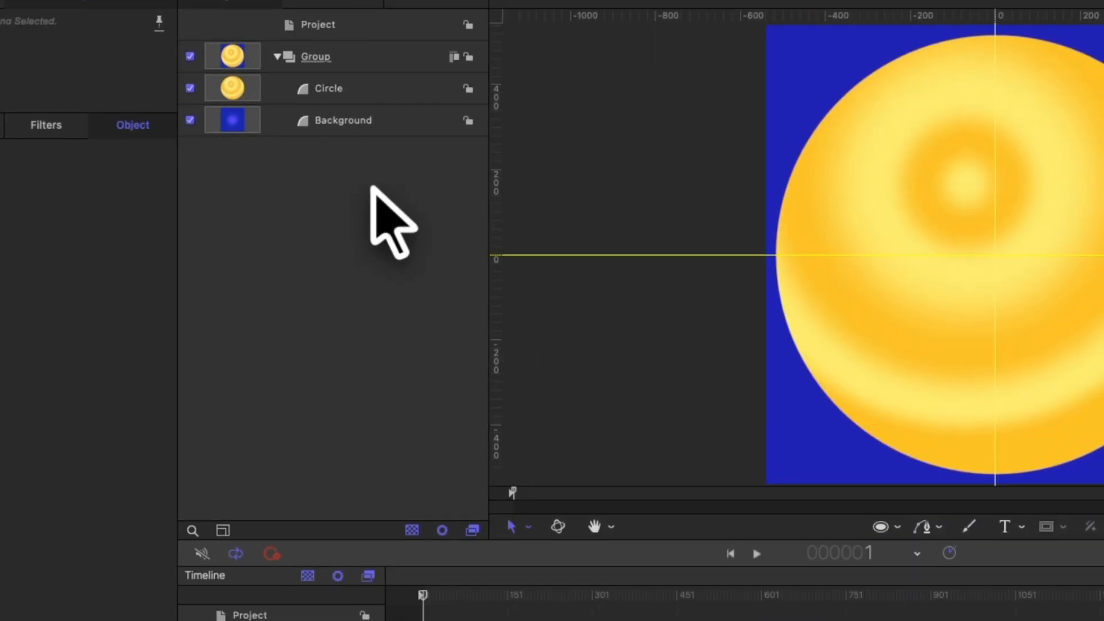
Rename the golden circle layer to OuterRing
{"action": "double_click", "coordinate": [339, 89]}
{"action": "type", "text": "OuterRing"}
{"action": "key", "text": "Return"}
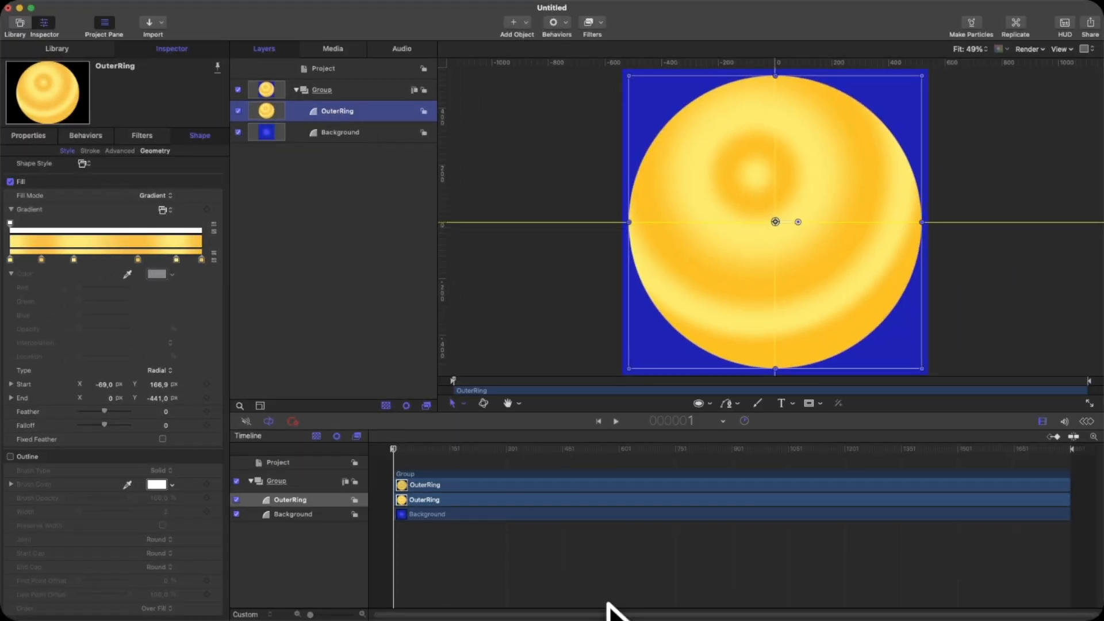
Draw a smaller circle near the centre of the outer ring and name its layer InnerCircle
{"action": "left_click", "coordinate": [700, 403]}
{"action": "left_click_drag", "start_coordinate": [744, 171], "coordinate": [827, 300]}
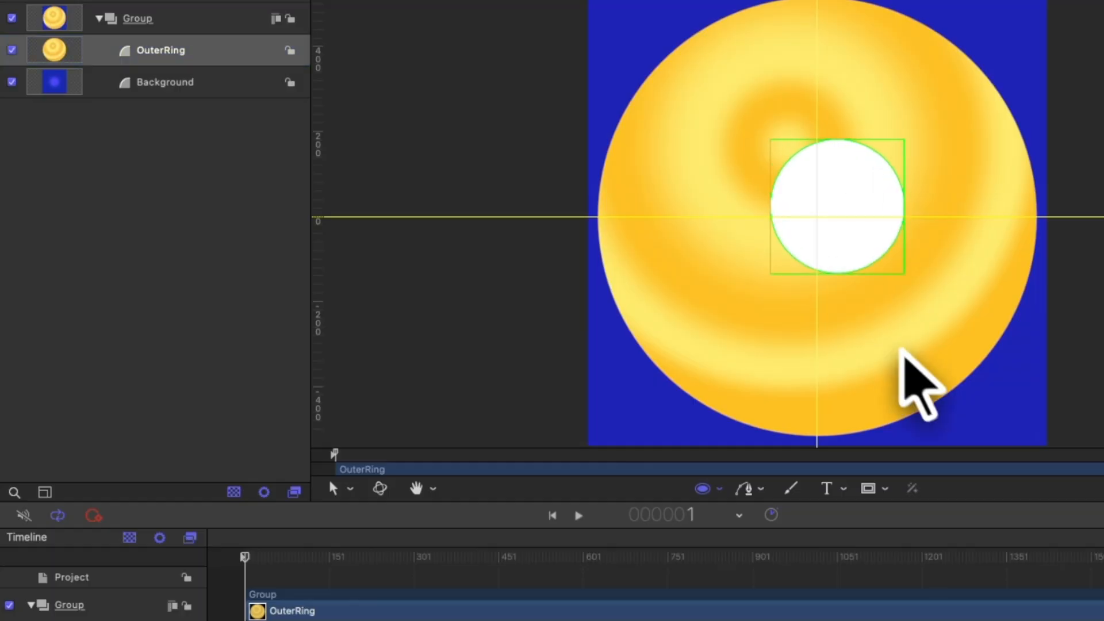
{"action": "left_click", "coordinate": [332, 112]}
{"action": "type", "text": "InnerCircle"}
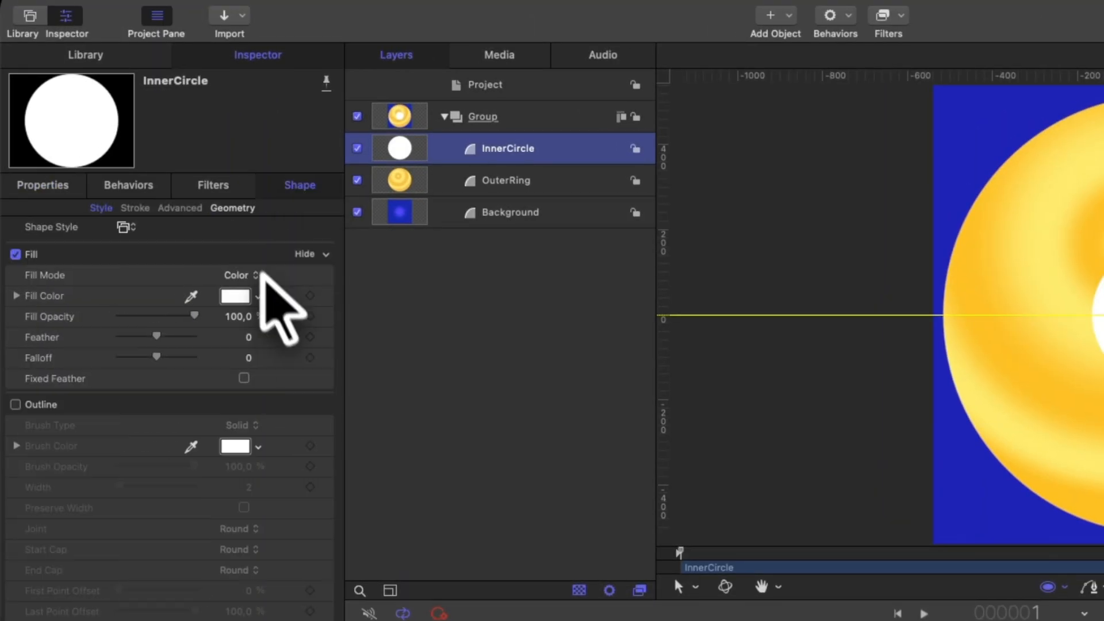
Set the InnerCircle shape's radius to 480
{"action": "left_click", "coordinate": [155, 150]}
{"action": "left_click", "coordinate": [161, 194]}
{"action": "type", "text": "480"}
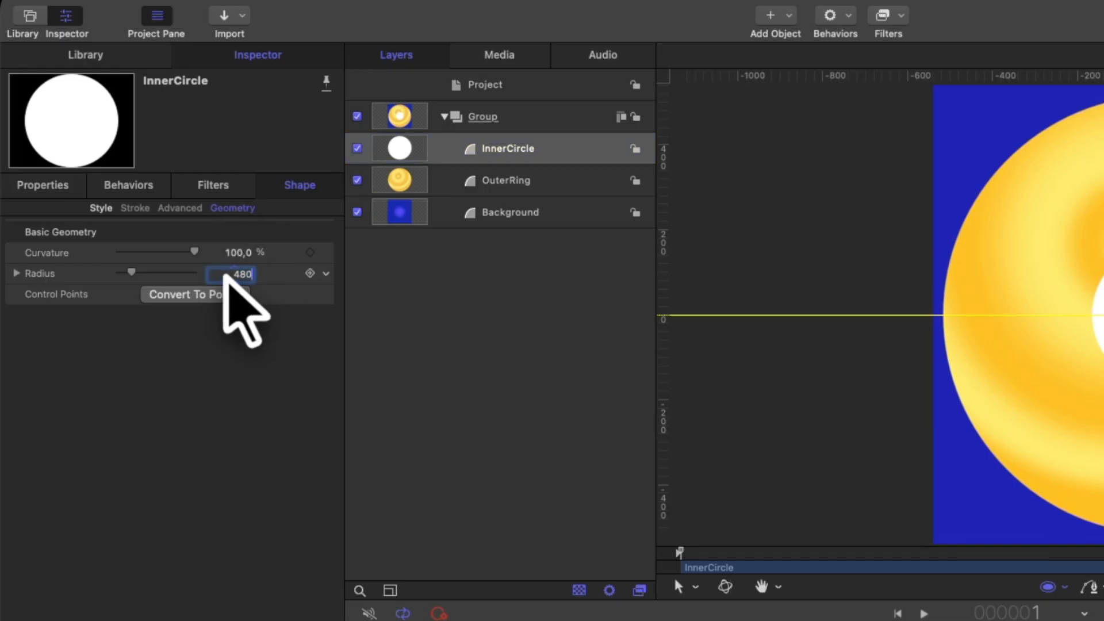
{"action": "key", "text": "Return"}
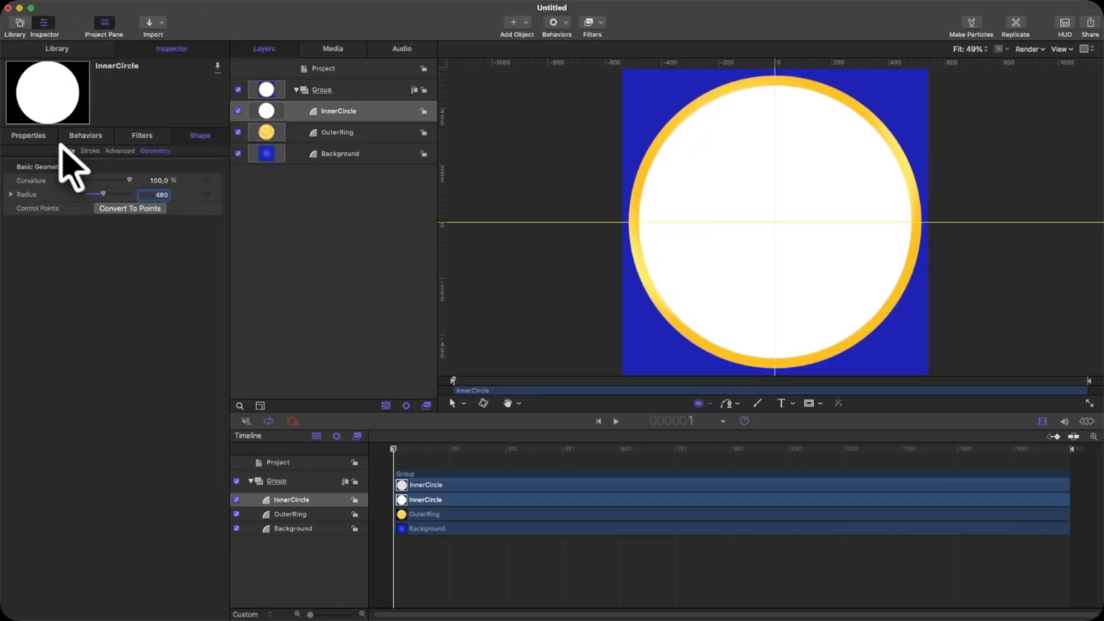
Change InnerCircle's fill mode to Gradient and set the gradient type to Radial
{"action": "left_click", "coordinate": [63, 151]}
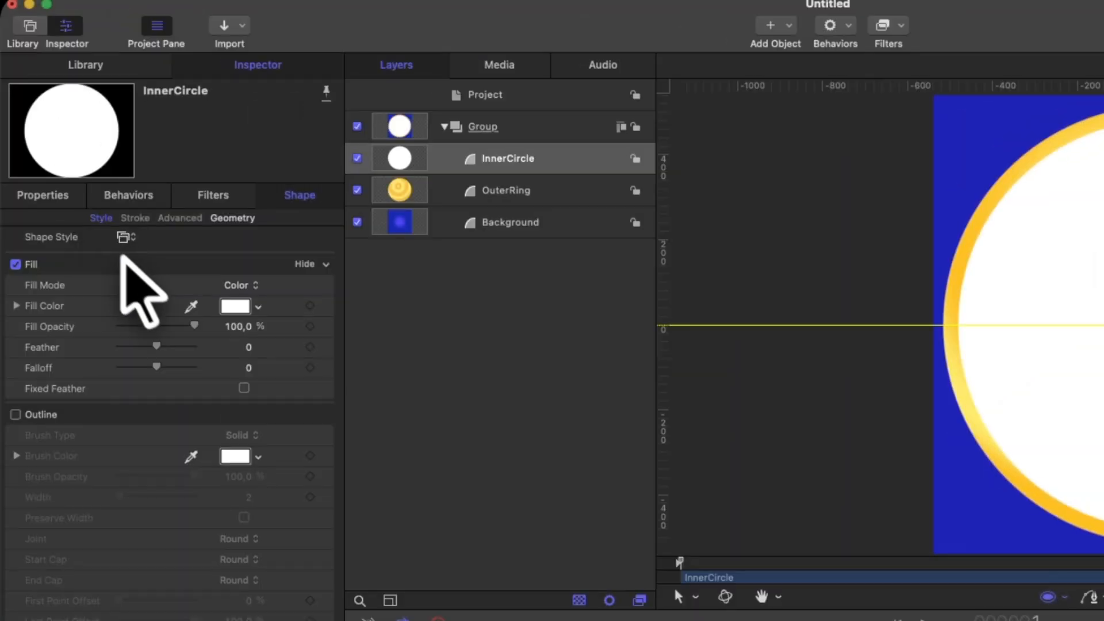
{"action": "left_click", "coordinate": [156, 195]}
{"action": "left_click", "coordinate": [161, 208]}
{"action": "left_click", "coordinate": [17, 158]}
{"action": "left_click", "coordinate": [239, 398]}
{"action": "left_click", "coordinate": [247, 419]}
Set InnerCircle's radial gradient to violet at the start and deep blue at the end
{"action": "left_click", "coordinate": [16, 232]}
{"action": "left_click", "coordinate": [259, 255]}
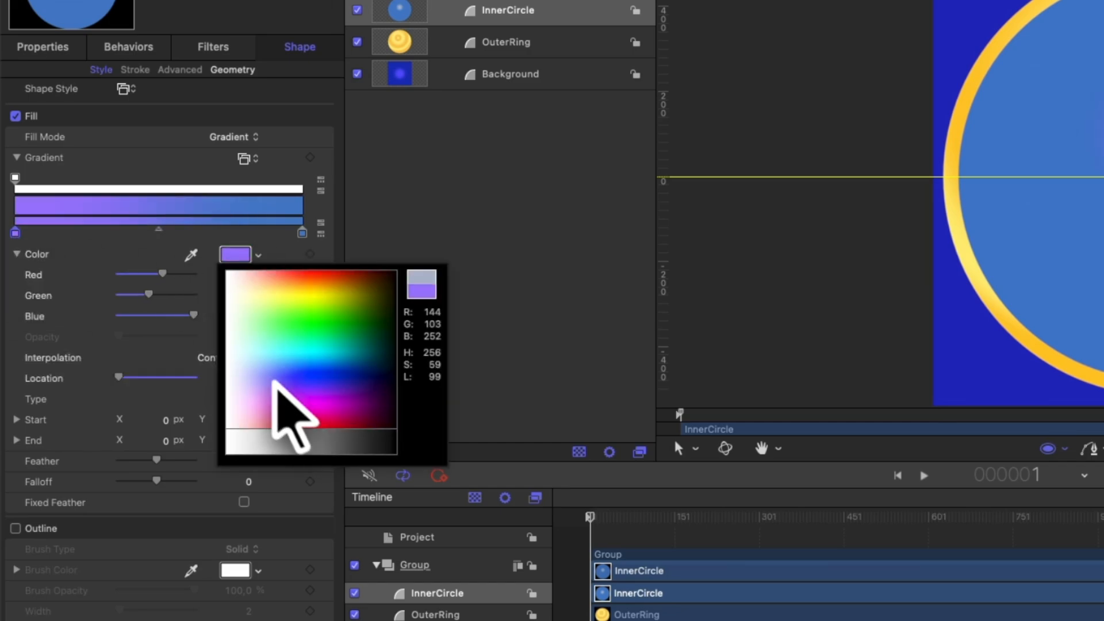
{"action": "left_click", "coordinate": [280, 377]}
{"action": "left_click", "coordinate": [302, 232]}
{"action": "left_click", "coordinate": [258, 255]}
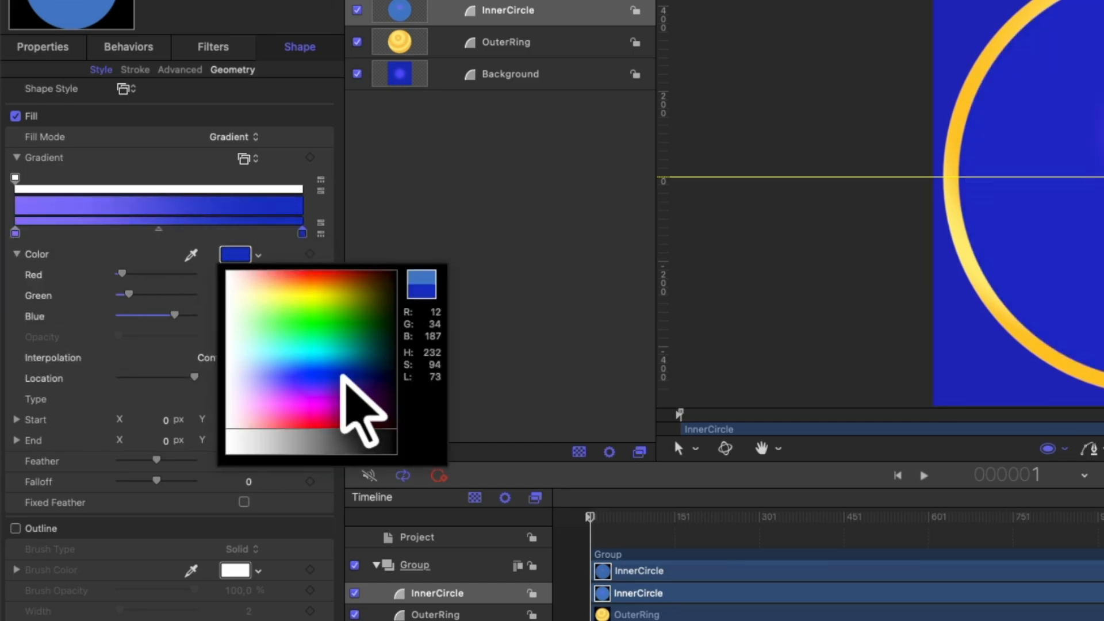
{"action": "left_click", "coordinate": [344, 377]}
Move InnerCircle's gradient end to Y about -356 px and shift the colour midpoint towards the violet start
{"action": "left_click", "coordinate": [23, 441]}
{"action": "left_click_drag", "start_coordinate": [239, 482], "coordinate": [239, 478]}
{"action": "left_click_drag", "start_coordinate": [159, 229], "coordinate": [125, 232]}
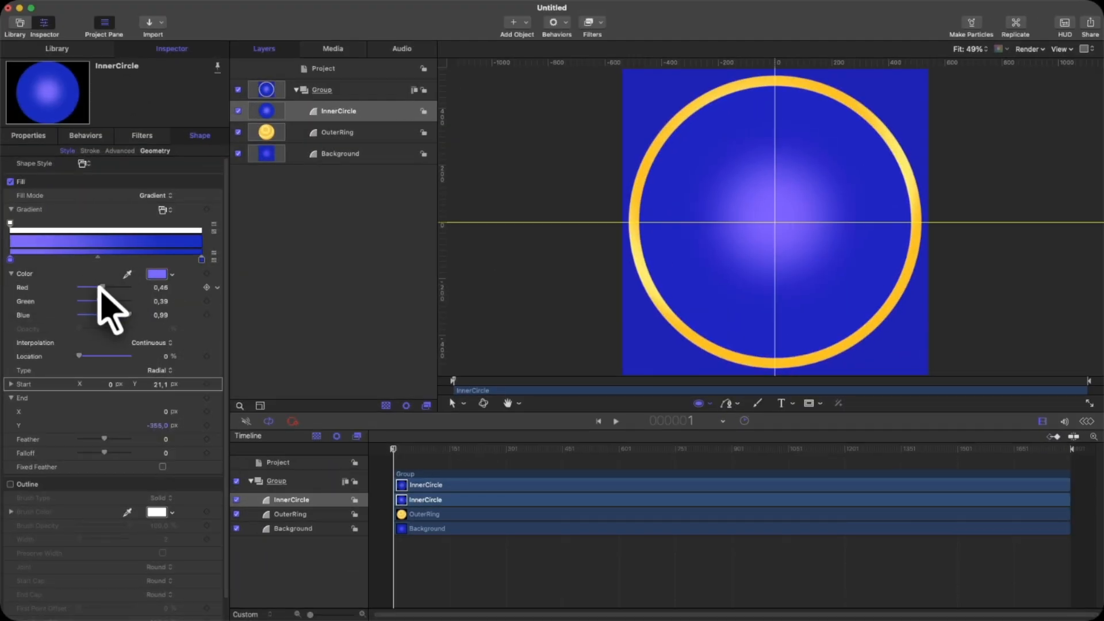
{"action": "left_click", "coordinate": [328, 213]}
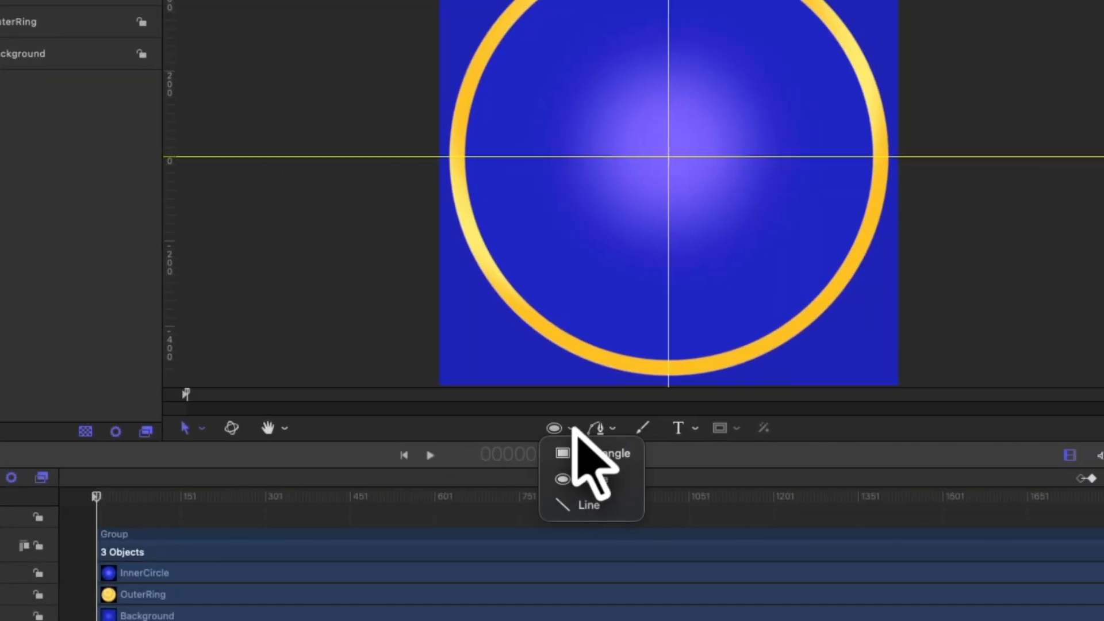
Draw a short vertical line in the middle of the inner circle and centre it on the canvas
{"action": "left_click", "coordinate": [587, 505]}
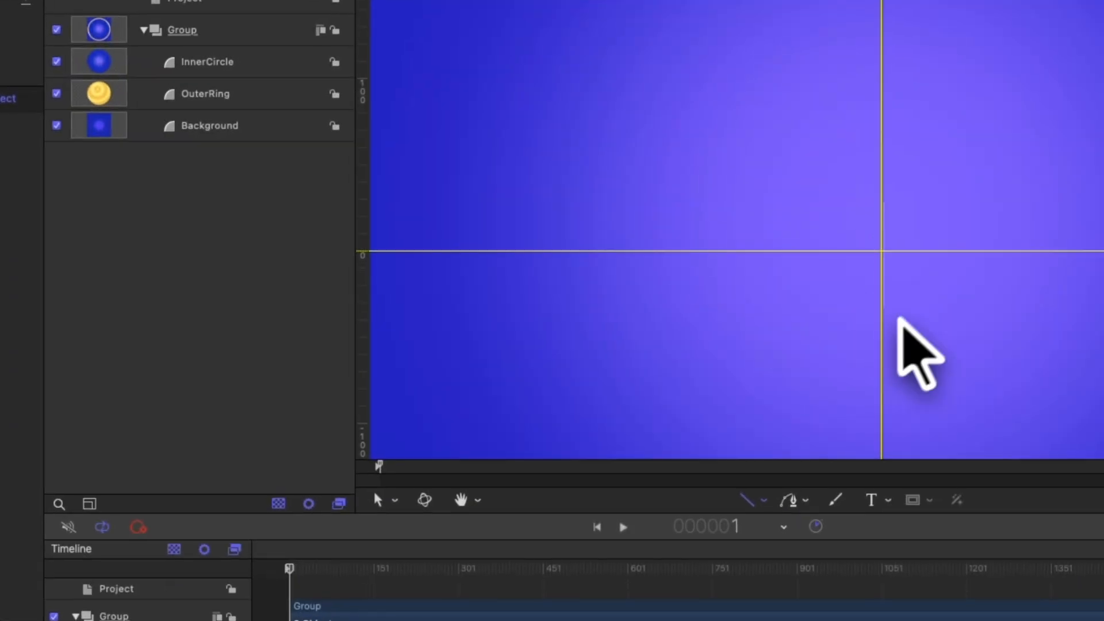
{"action": "left_click_drag", "start_coordinate": [788, 297], "coordinate": [789, 193]}
{"action": "left_click", "coordinate": [23, 135]}
{"action": "right_click", "coordinate": [69, 166]}
{"action": "left_click", "coordinate": [74, 172]}
Rename the new line layer to MinuteTicks
{"action": "left_click", "coordinate": [298, 199]}
{"action": "double_click", "coordinate": [495, 164]}
{"action": "type", "text": "MinuteTic"}
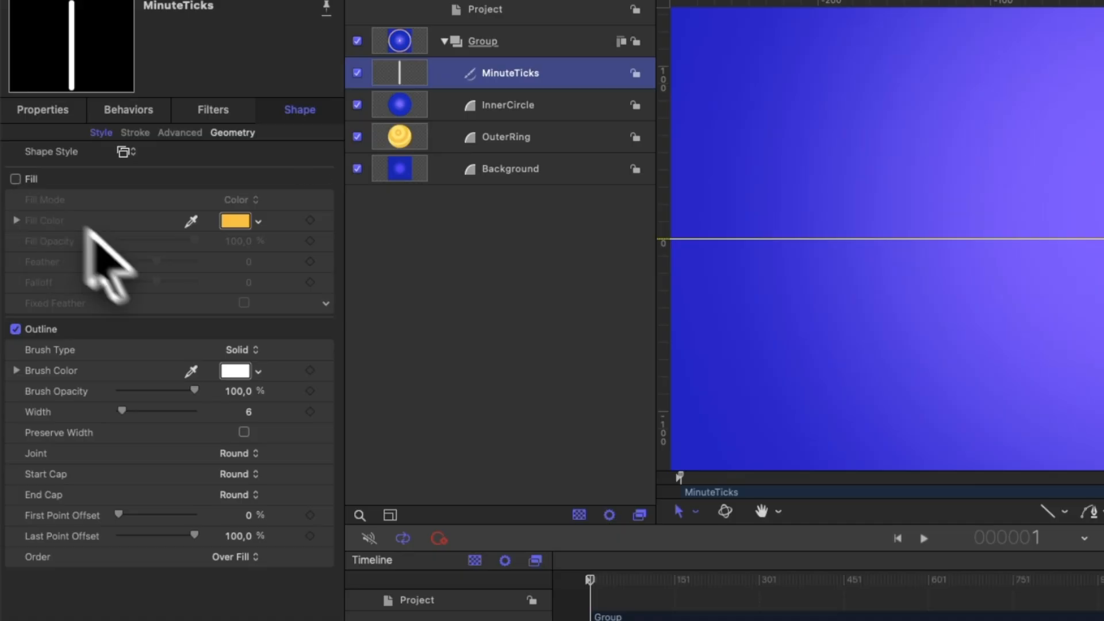
Set the MinuteTicks outline's brush colour to hex FABC38
{"action": "left_click", "coordinate": [173, 310]}
{"action": "left_click", "coordinate": [157, 310]}
{"action": "double_click", "coordinate": [321, 353]}
{"action": "key", "text": "super+v"}
{"action": "key", "text": "Return"}
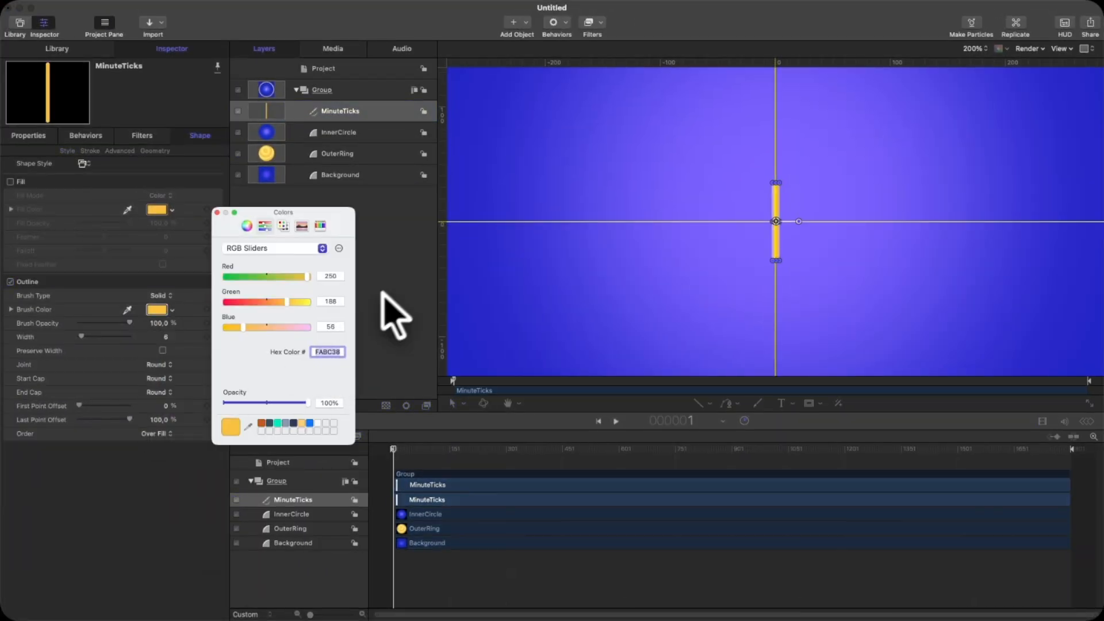
{"action": "left_click", "coordinate": [406, 296]}
{"action": "left_click", "coordinate": [217, 213]}
Check the MinuteTicks line with its outline turned off, and turn the outline back on
{"action": "left_click", "coordinate": [323, 115]}
{"action": "left_click", "coordinate": [10, 282]}
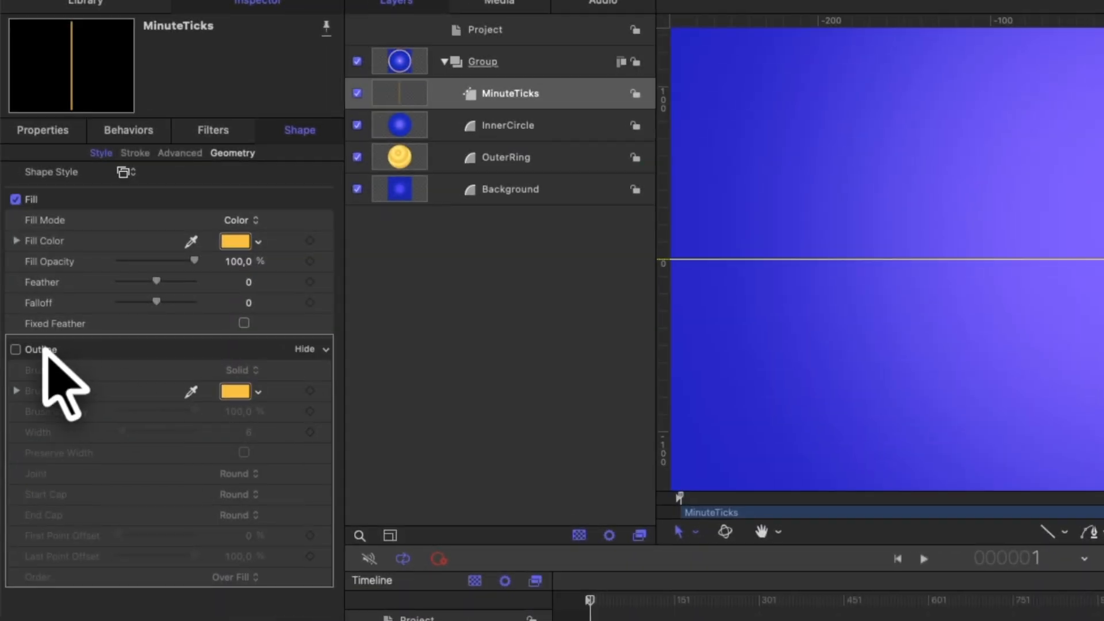
{"action": "left_click", "coordinate": [9, 282]}
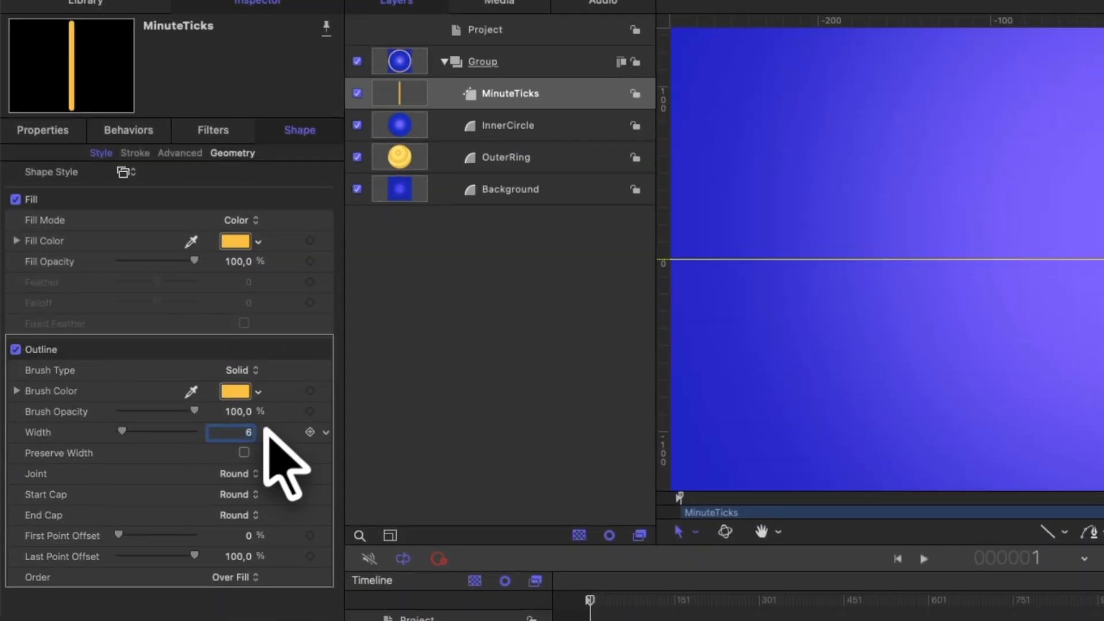
Set the Y values of MinuteTicks' control points to -15 for point 1 and 15 for point 2
{"action": "left_click", "coordinate": [233, 153]}
{"action": "type", "text": "-15"}
{"action": "key", "text": "Tab"}
{"action": "key", "text": "Tab"}
{"action": "type", "text": "15"}
{"action": "key", "text": "Return"}
{"action": "left_click", "coordinate": [472, 303]}
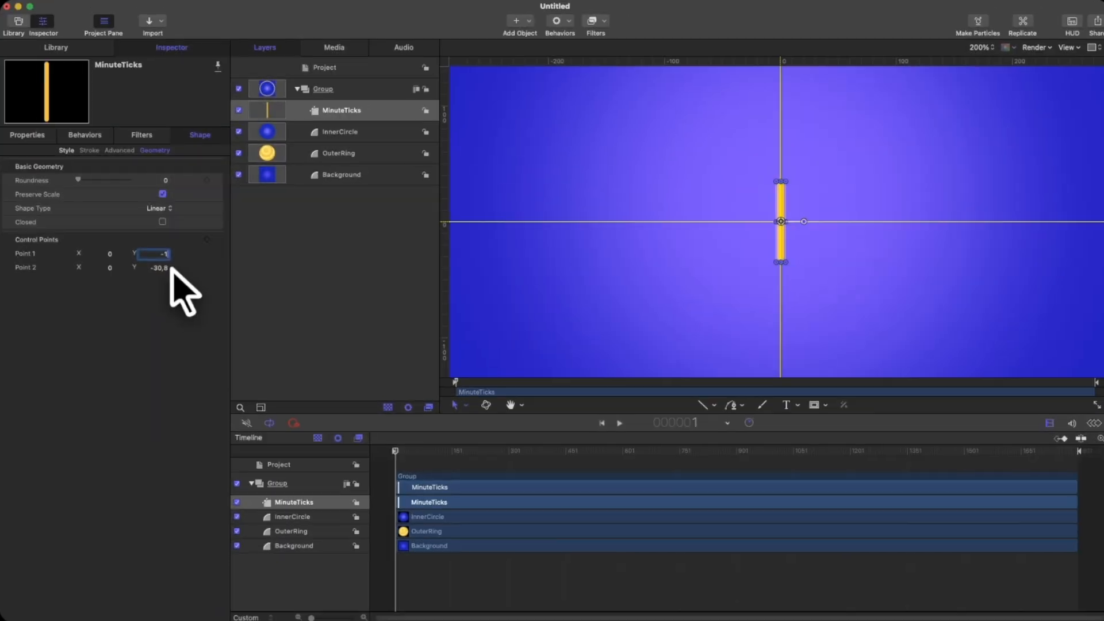
Replicate MinuteTicks using the Circle shape with the Outline arrangement
{"action": "left_click", "coordinate": [345, 119]}
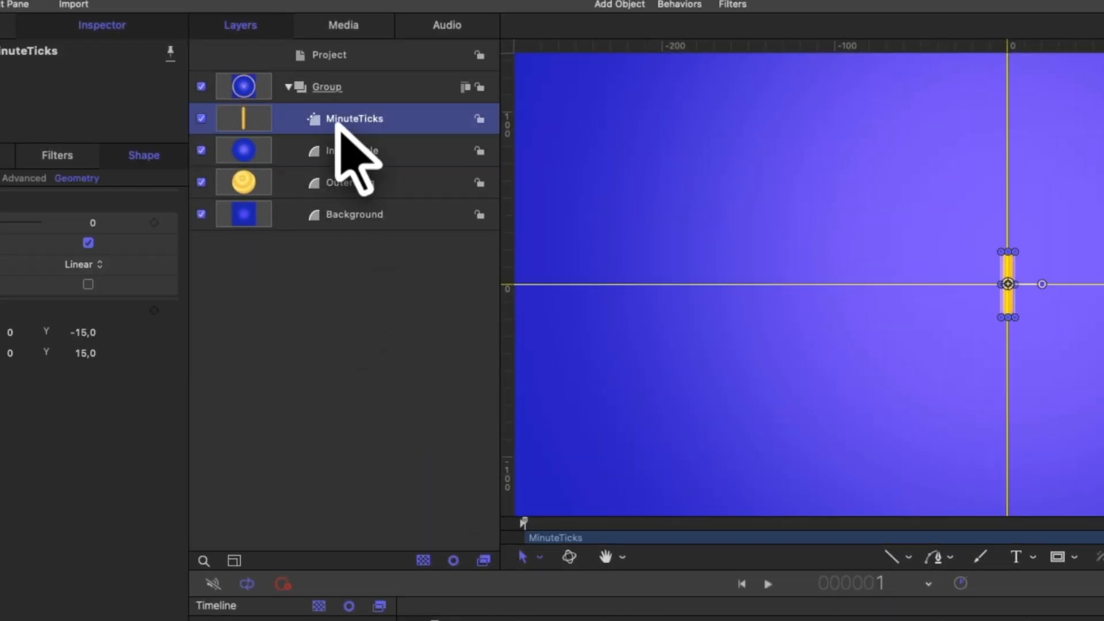
{"action": "key", "text": "shift+z"}
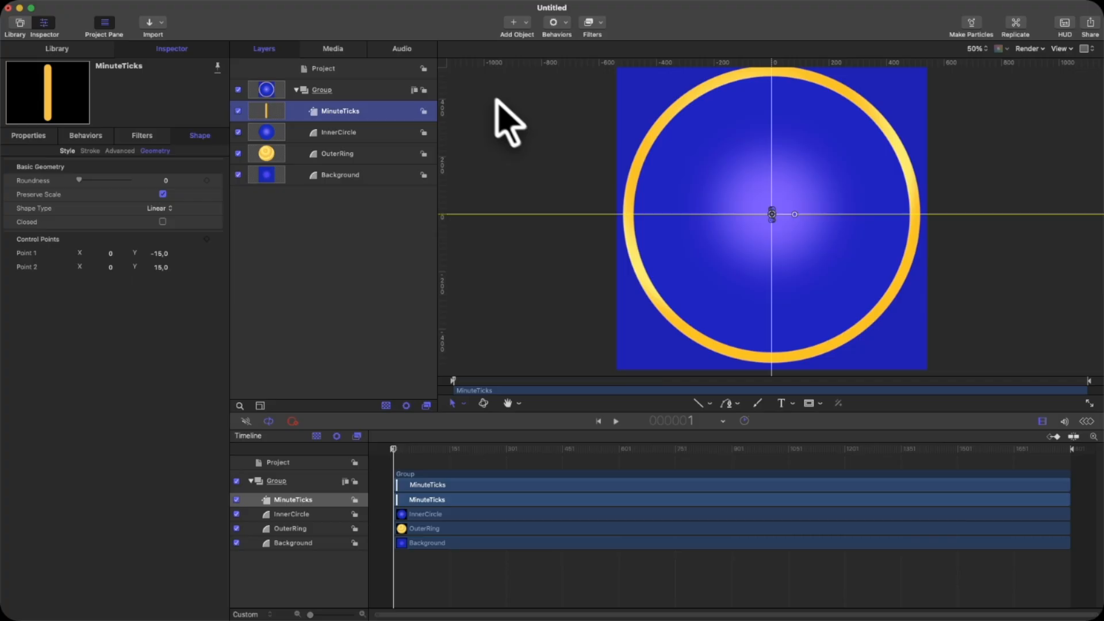
{"action": "left_click", "coordinate": [1008, 26]}
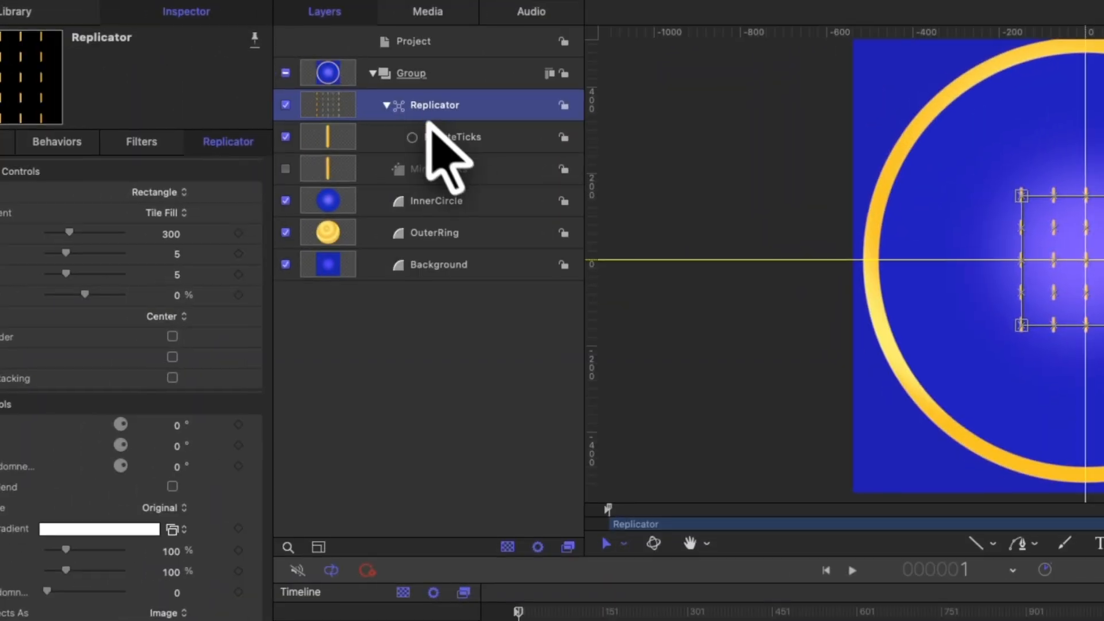
{"action": "left_click", "coordinate": [158, 170]}
{"action": "left_click", "coordinate": [153, 213]}
{"action": "left_click", "coordinate": [167, 213]}
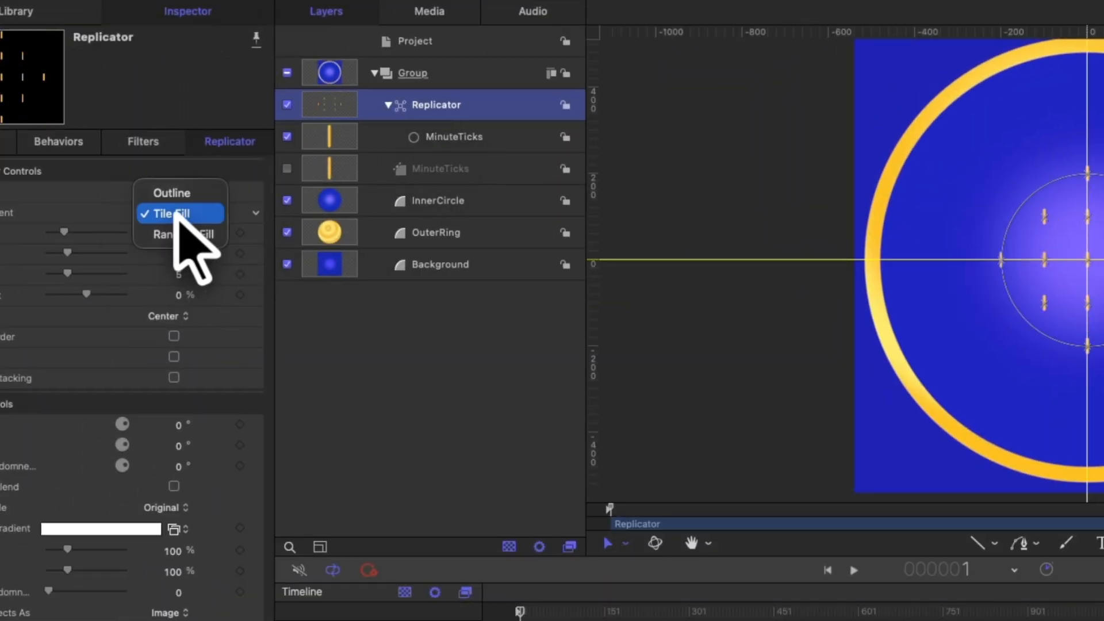
{"action": "left_click", "coordinate": [167, 189]}
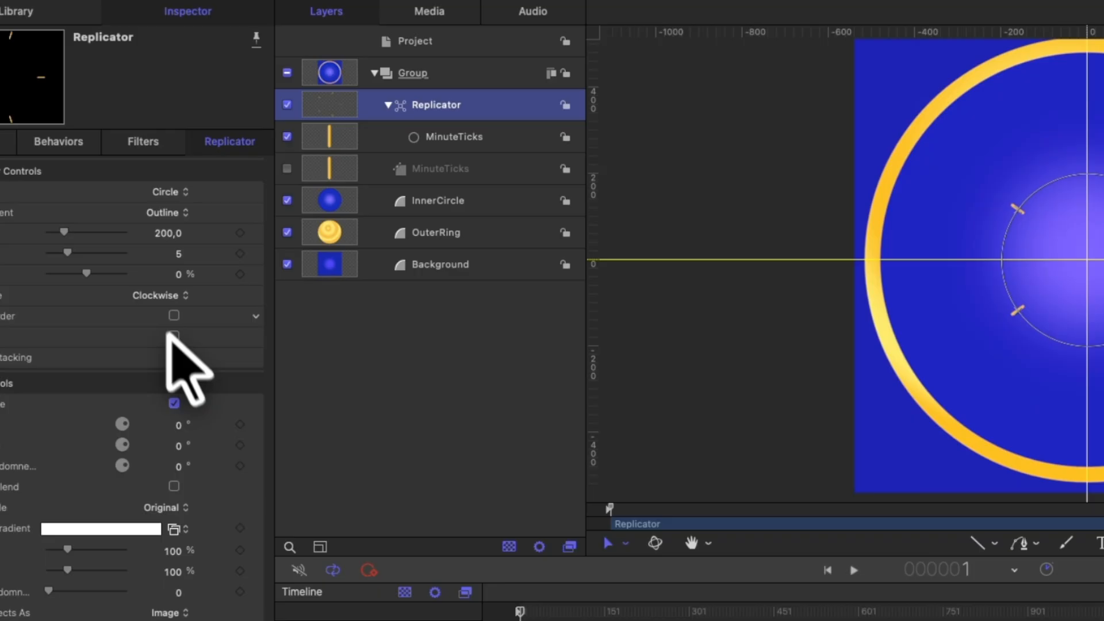
Set the minute-tick replicator to 60 points and a radius of 449
{"action": "left_click", "coordinate": [176, 255]}
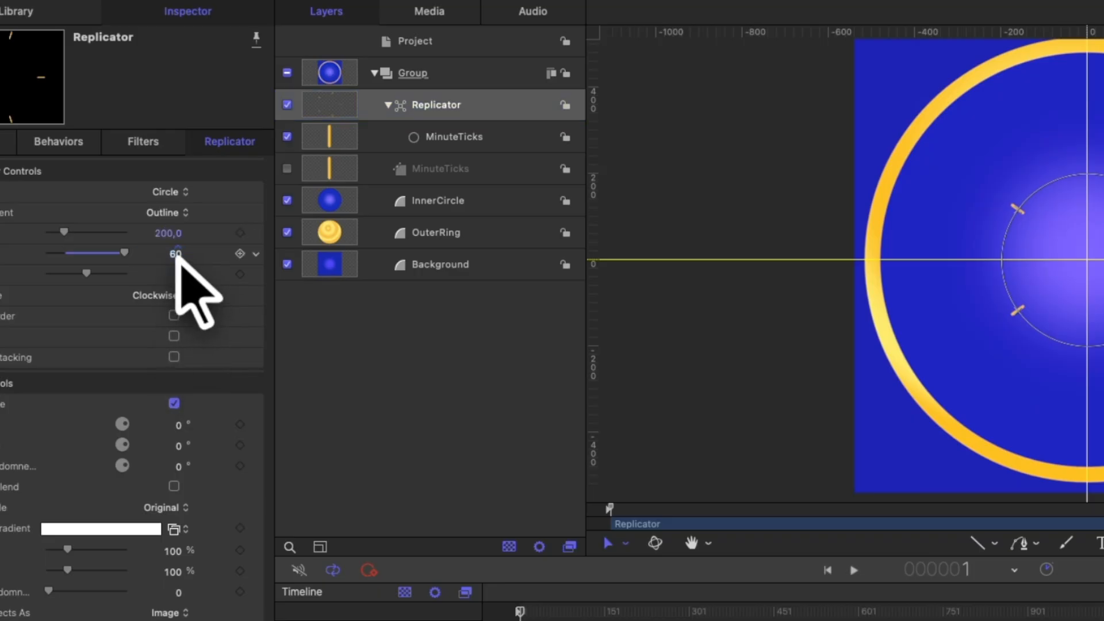
{"action": "left_click_drag", "start_coordinate": [158, 234], "coordinate": [157, 233]}
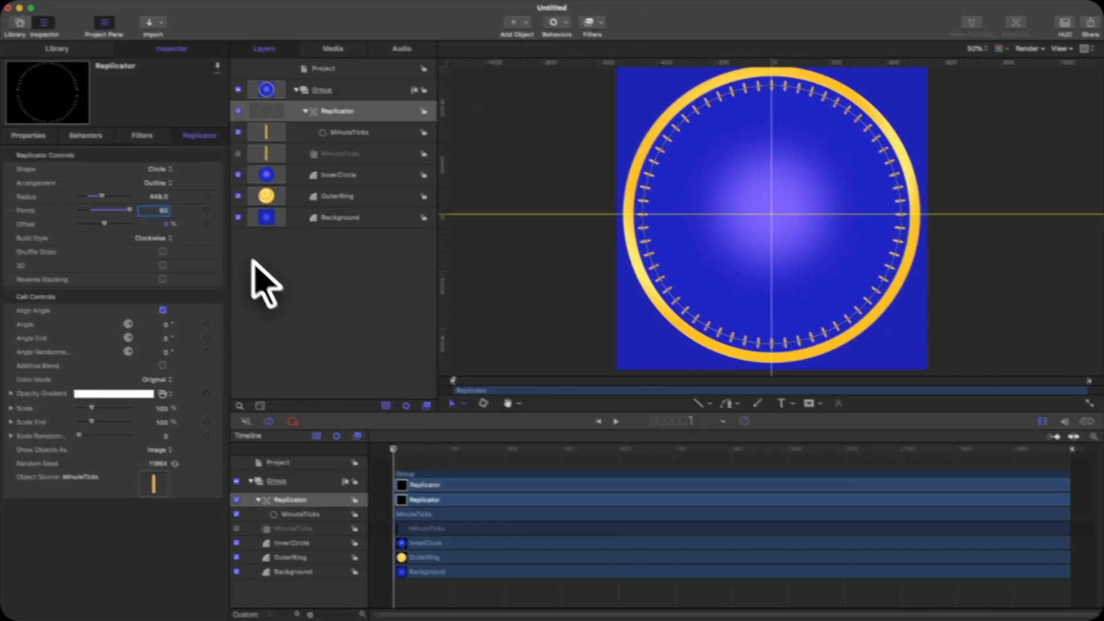
{"action": "left_click", "coordinate": [237, 249]}
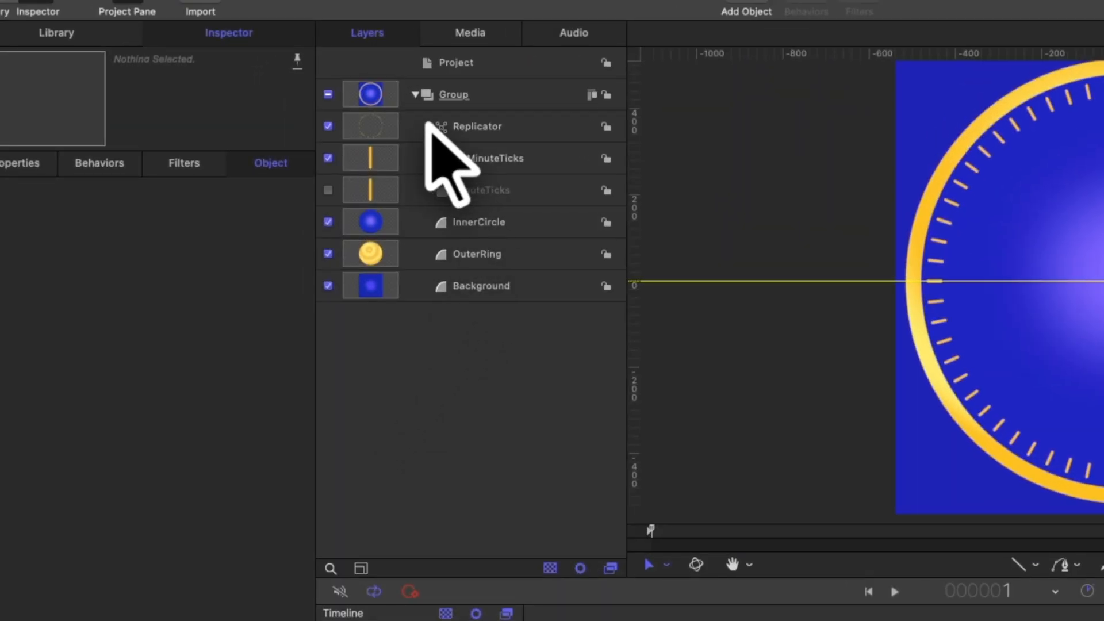
Collapse the replicator and rename it MinutesReplicator
{"action": "left_click", "coordinate": [429, 126]}
{"action": "double_click", "coordinate": [476, 126]}
{"action": "type", "text": "M"}
{"action": "type", "text": "inutes"}
{"action": "key", "text": "Return"}
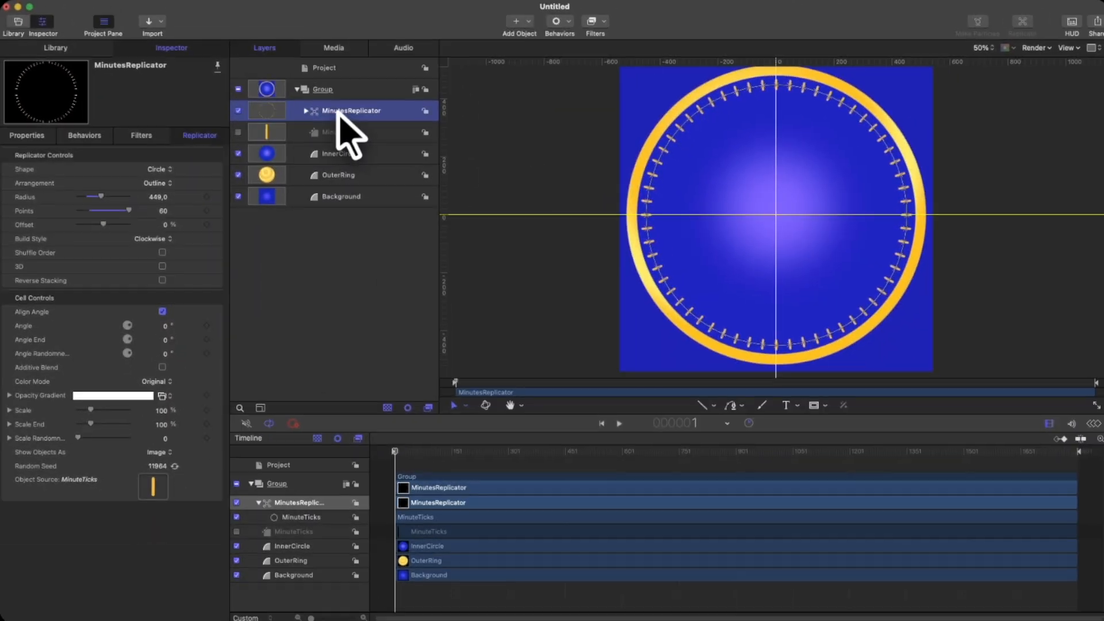
Duplicate the hidden MinuteTicks shape layer and make the copy visible
{"action": "left_click", "coordinate": [322, 133]}
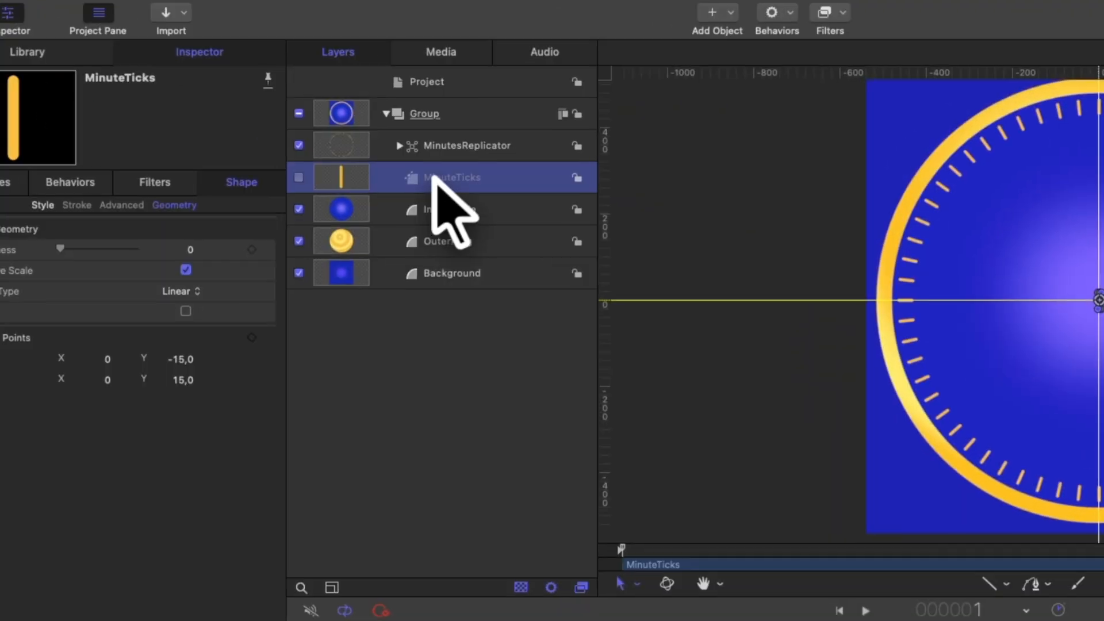
{"action": "left_click", "coordinate": [339, 115]}
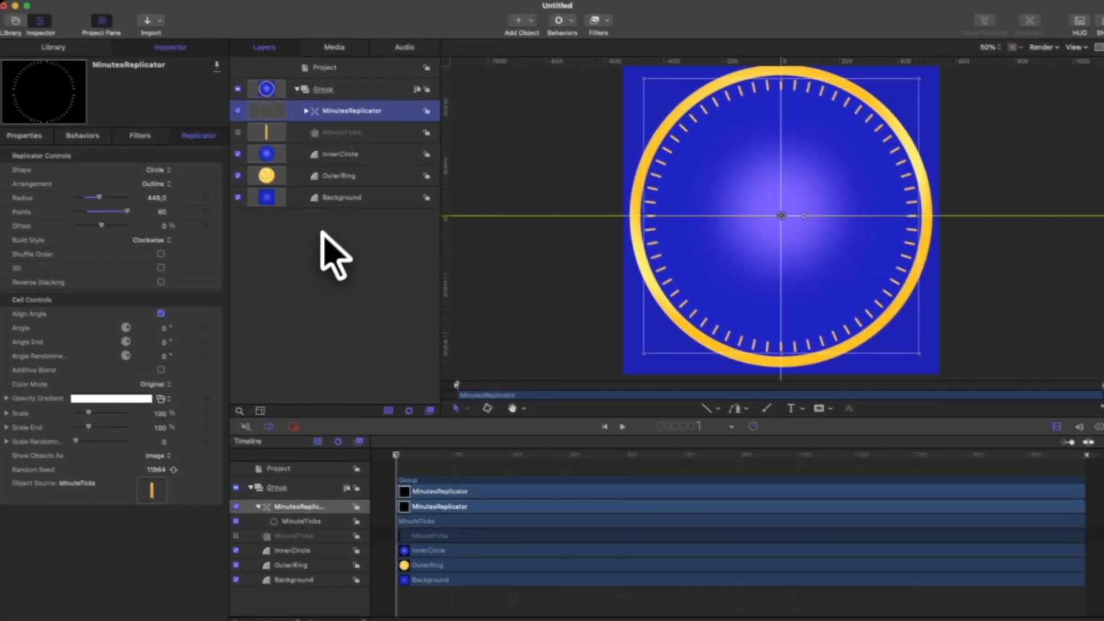
{"action": "left_click", "coordinate": [456, 179]}
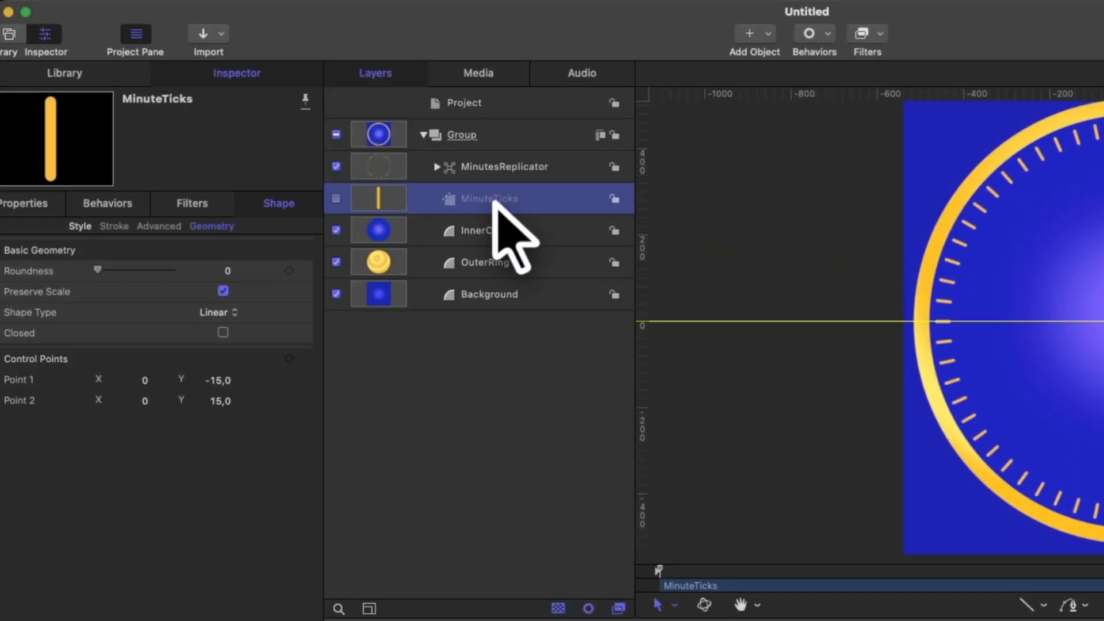
{"action": "left_click", "coordinate": [336, 199]}
Rename the duplicated tick layer to HourTicks
{"action": "double_click", "coordinate": [506, 201]}
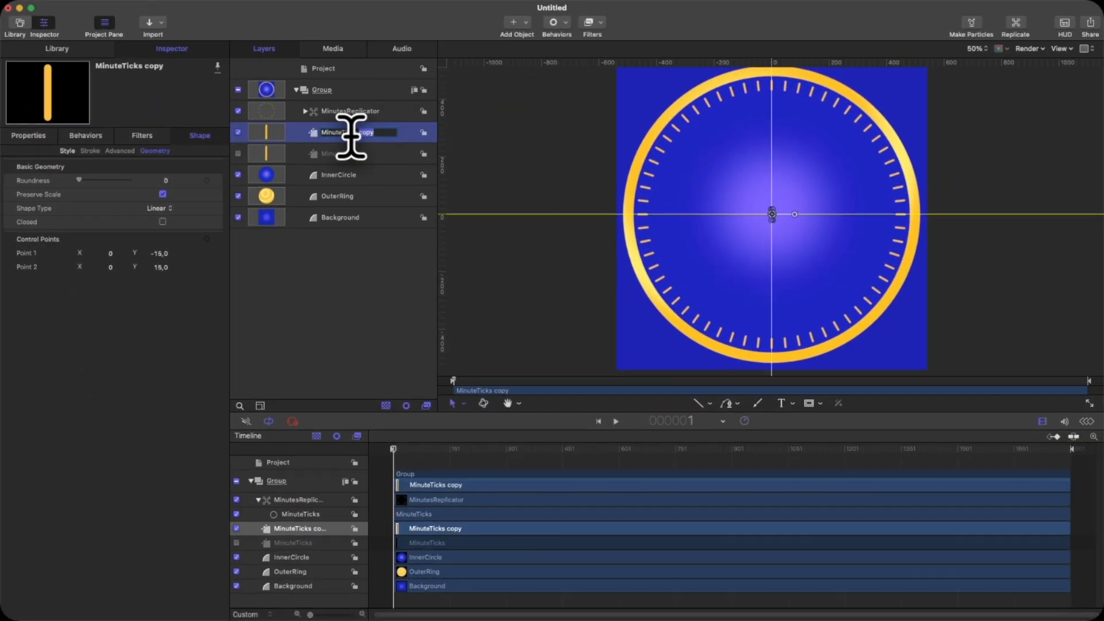
{"action": "key", "text": "Return"}
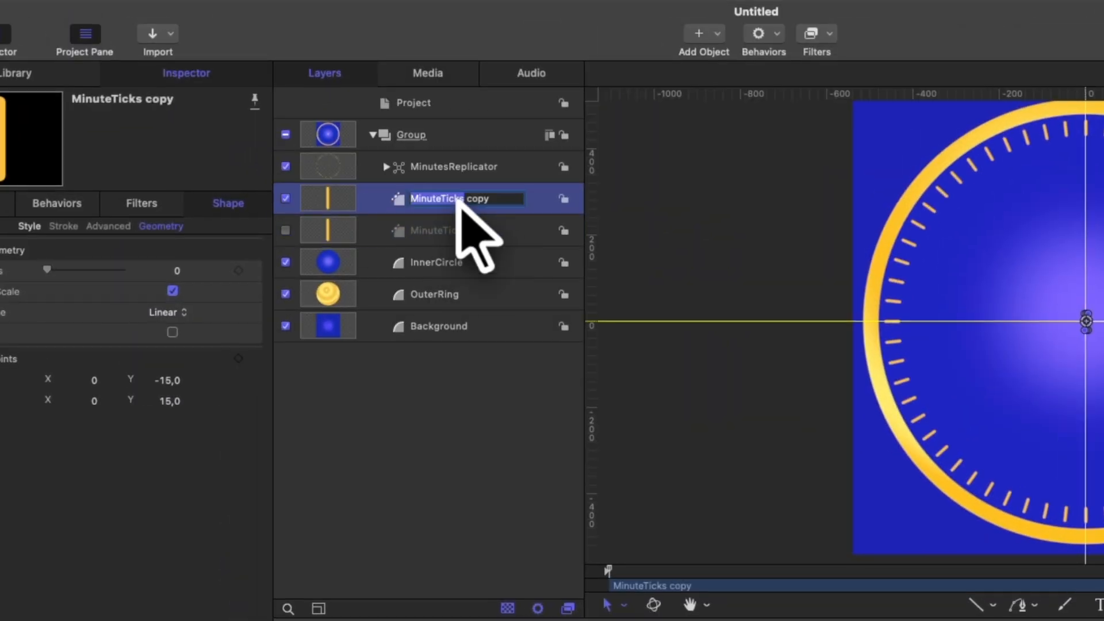
{"action": "left_click", "coordinate": [458, 202]}
{"action": "type", "text": "HourTicks"}
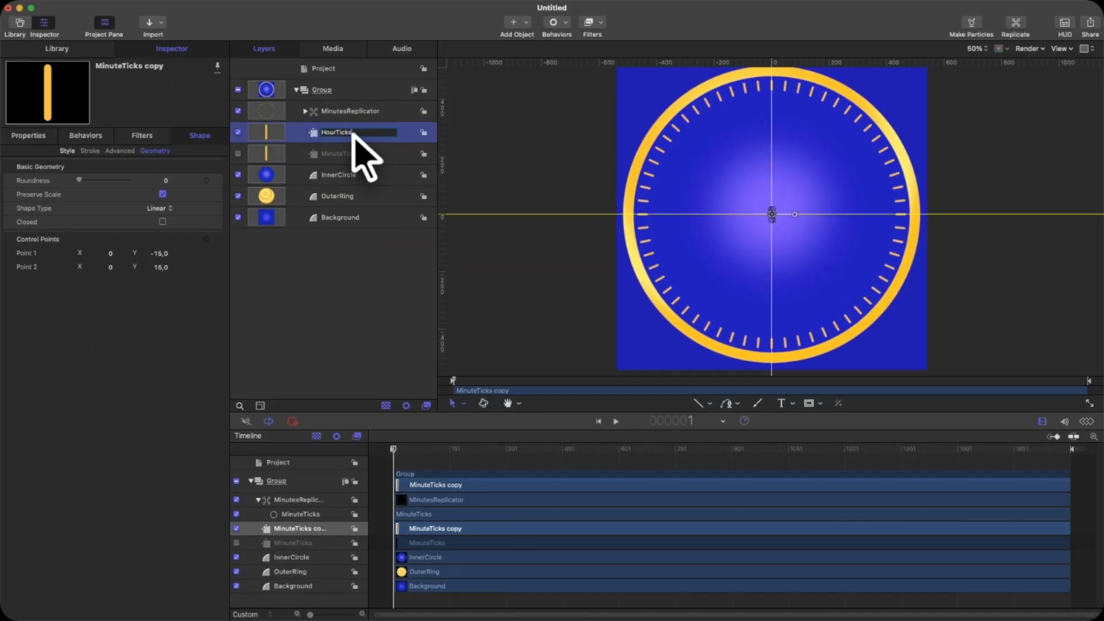
Group MinutesReplicator with the original MinuteTicks shape and collapse the new group
{"action": "left_click", "coordinate": [361, 151]}
{"action": "left_click", "coordinate": [350, 112], "text": "super"}
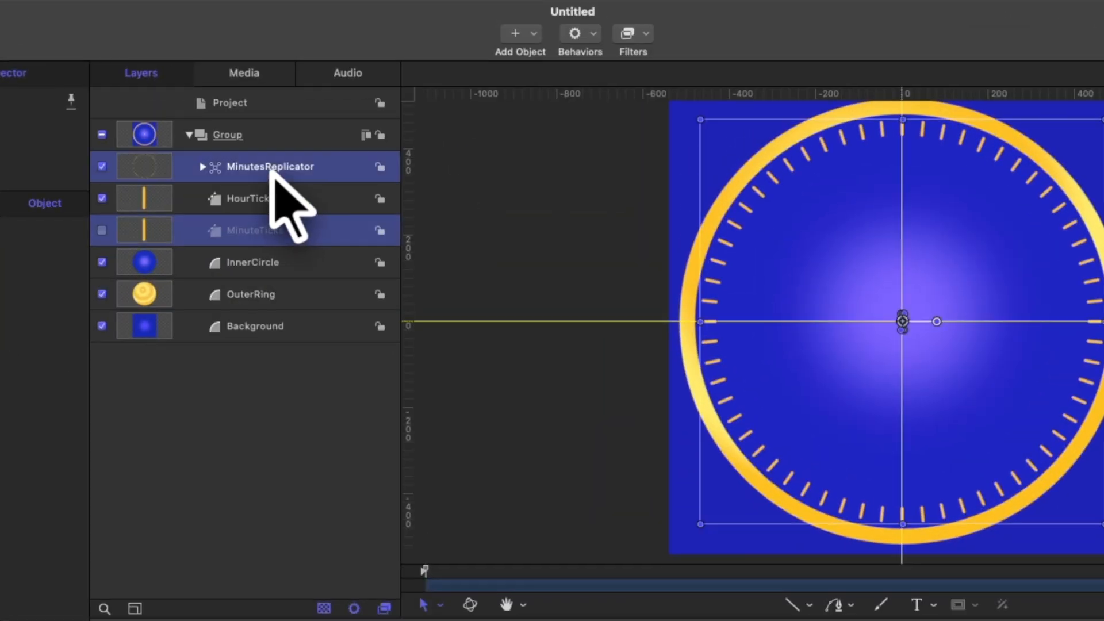
{"action": "right_click", "coordinate": [282, 168]}
{"action": "left_click", "coordinate": [313, 294]}
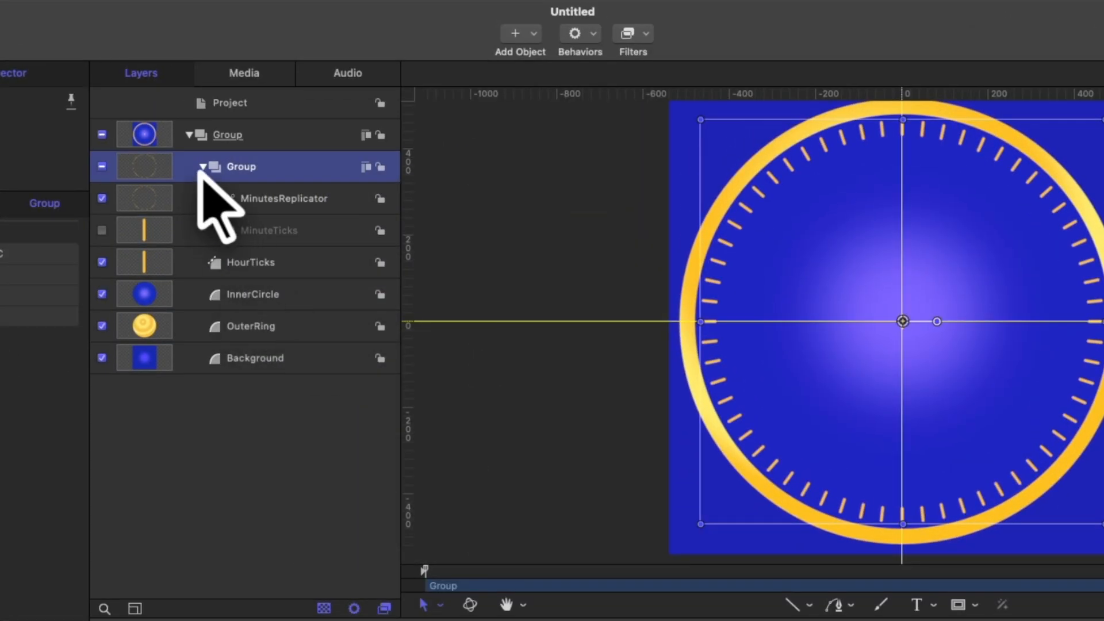
{"action": "left_click", "coordinate": [202, 166]}
Lengthen and thicken the HourTicks line, setting its first control point's Y to -30
{"action": "left_click", "coordinate": [241, 198]}
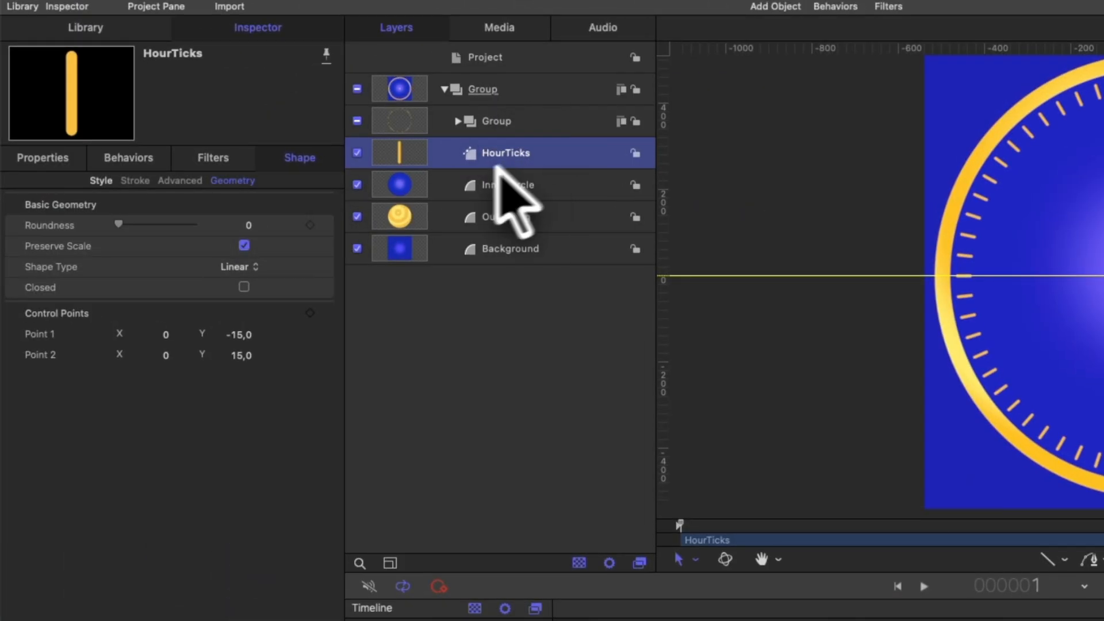
{"action": "left_click", "coordinate": [244, 336]}
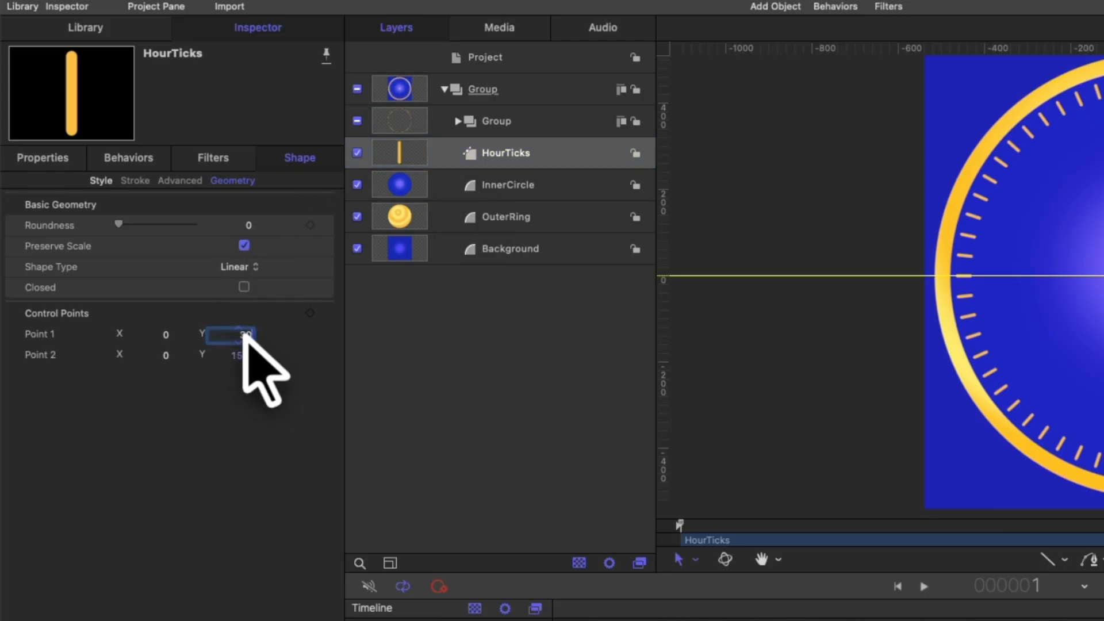
{"action": "type", "text": "30"}
{"action": "key", "text": "BackSpace"}
{"action": "key", "text": "BackSpace"}
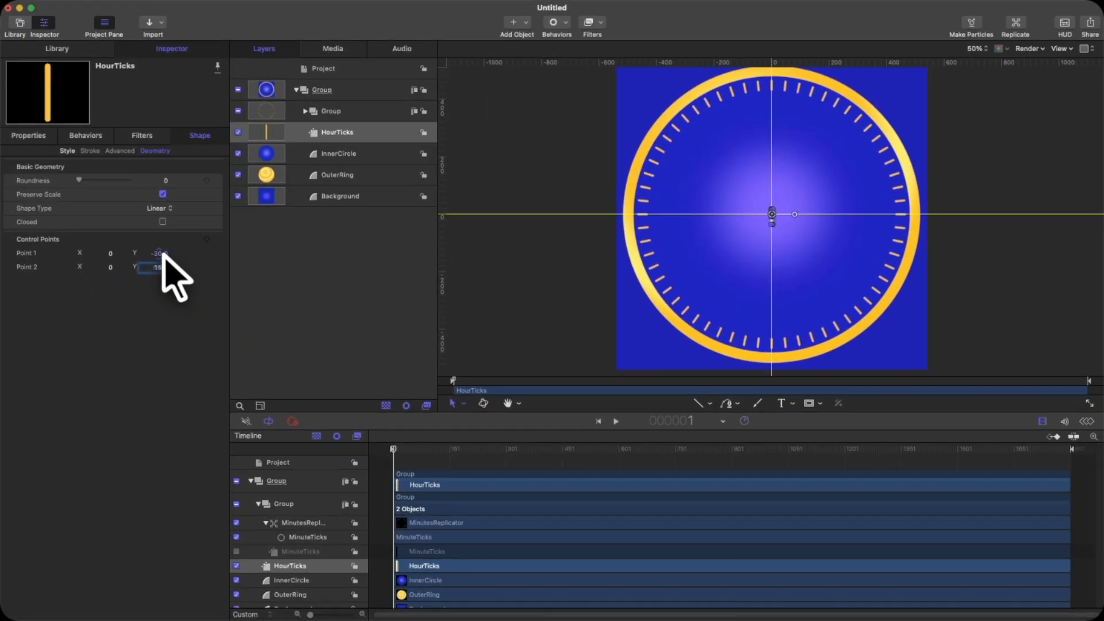
{"action": "left_click", "coordinate": [67, 151]}
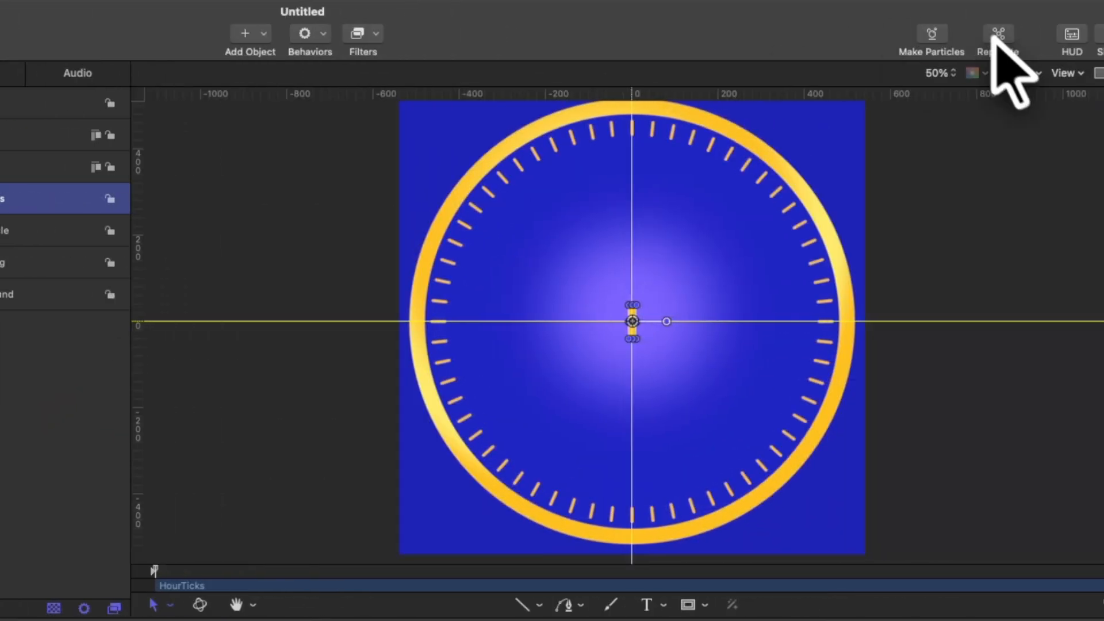
Replicate HourTicks and set the replicator's shape to Circle
{"action": "left_click", "coordinate": [995, 36]}
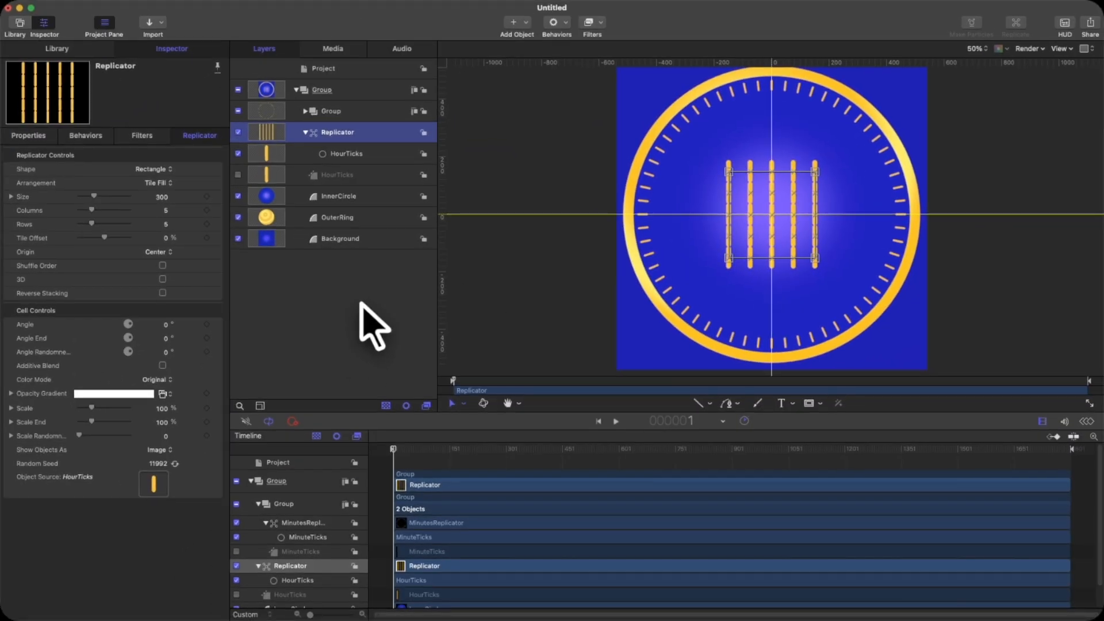
{"action": "left_click", "coordinate": [159, 169]}
{"action": "left_click", "coordinate": [162, 183]}
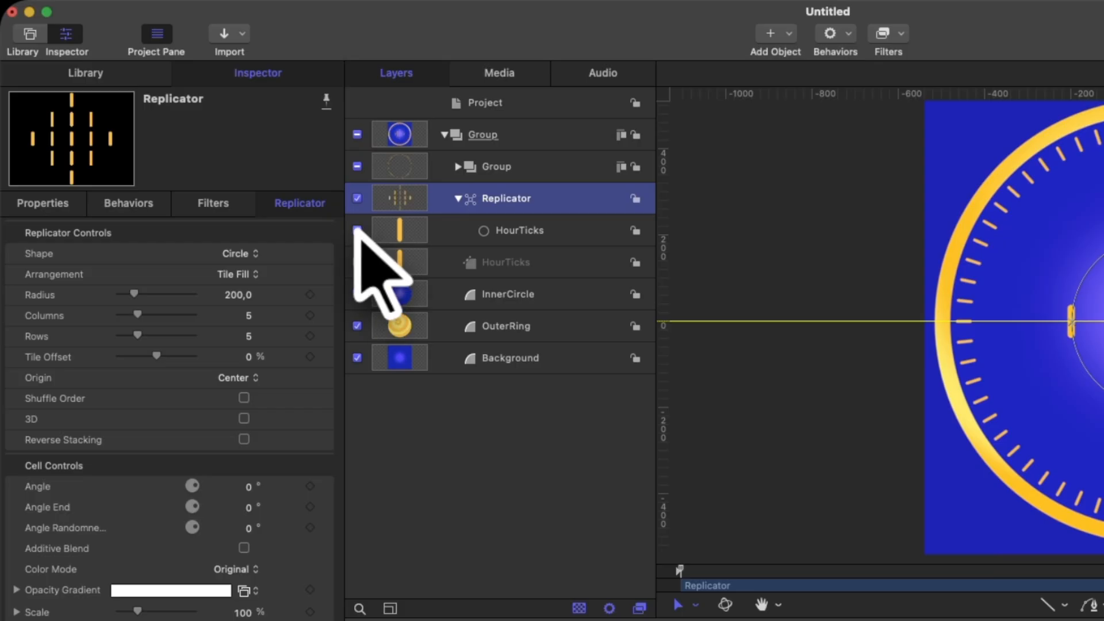
Check the HourTicks replicator cell by hiding and showing it, and expand the minute ticks group
{"action": "left_click", "coordinate": [356, 230]}
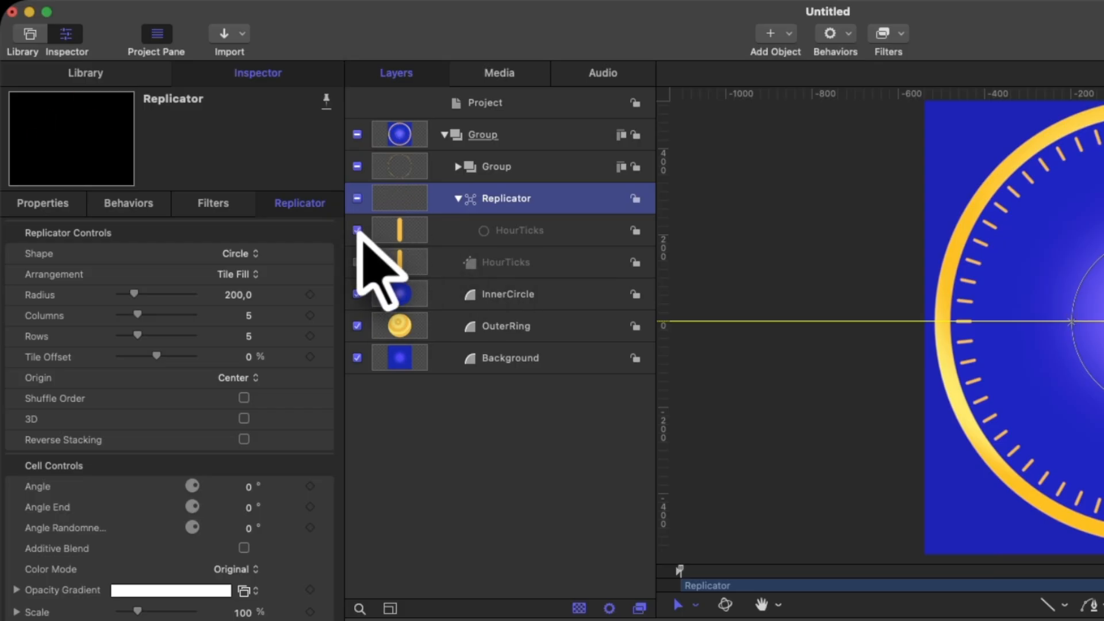
{"action": "left_click", "coordinate": [357, 231]}
{"action": "left_click", "coordinate": [459, 166]}
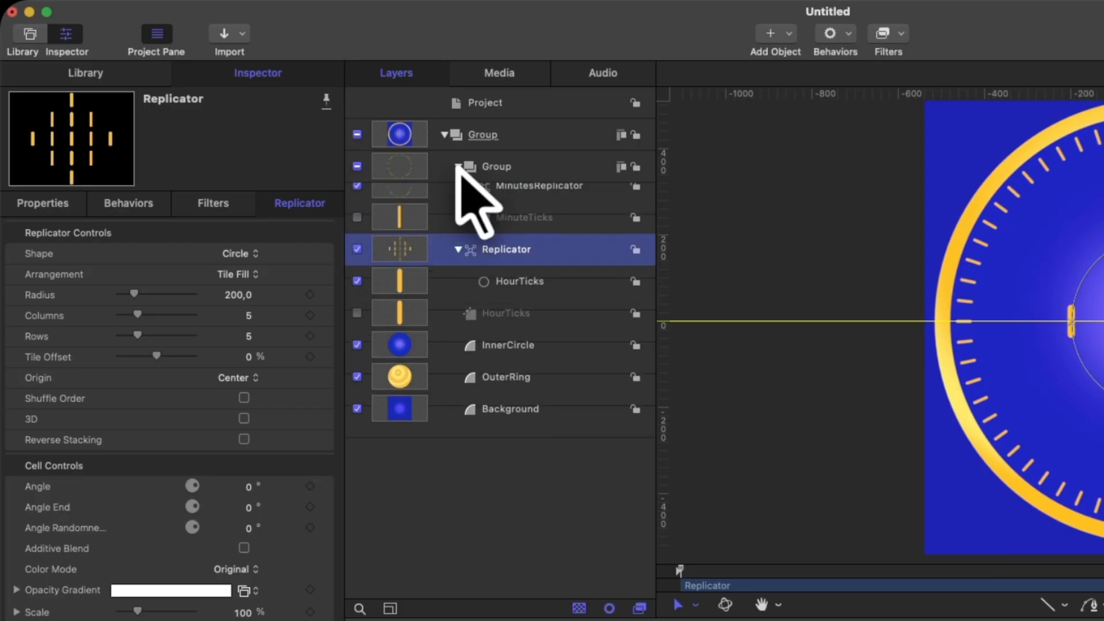
Check the MinutesReplicator settings, collapse the minute ticks group and set the hour ticks replicator's radius to 449
{"action": "left_click", "coordinate": [512, 199]}
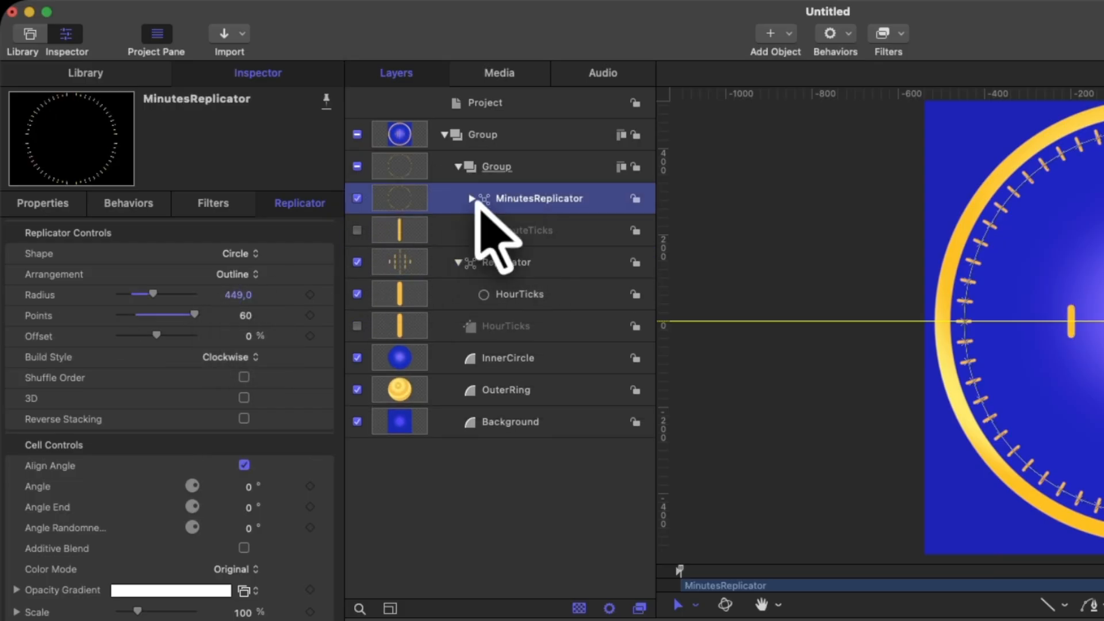
{"action": "left_click", "coordinate": [472, 198]}
{"action": "left_click", "coordinate": [458, 167]}
{"action": "left_click", "coordinate": [486, 200]}
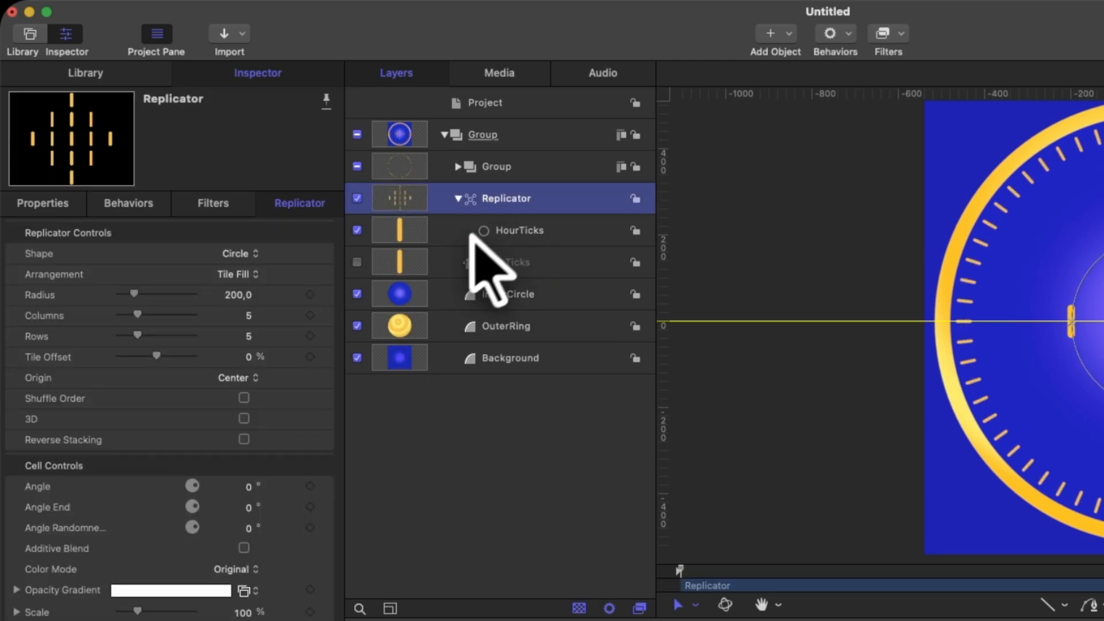
{"action": "left_click", "coordinate": [233, 294]}
{"action": "type", "text": "449"}
{"action": "key", "text": "Return"}
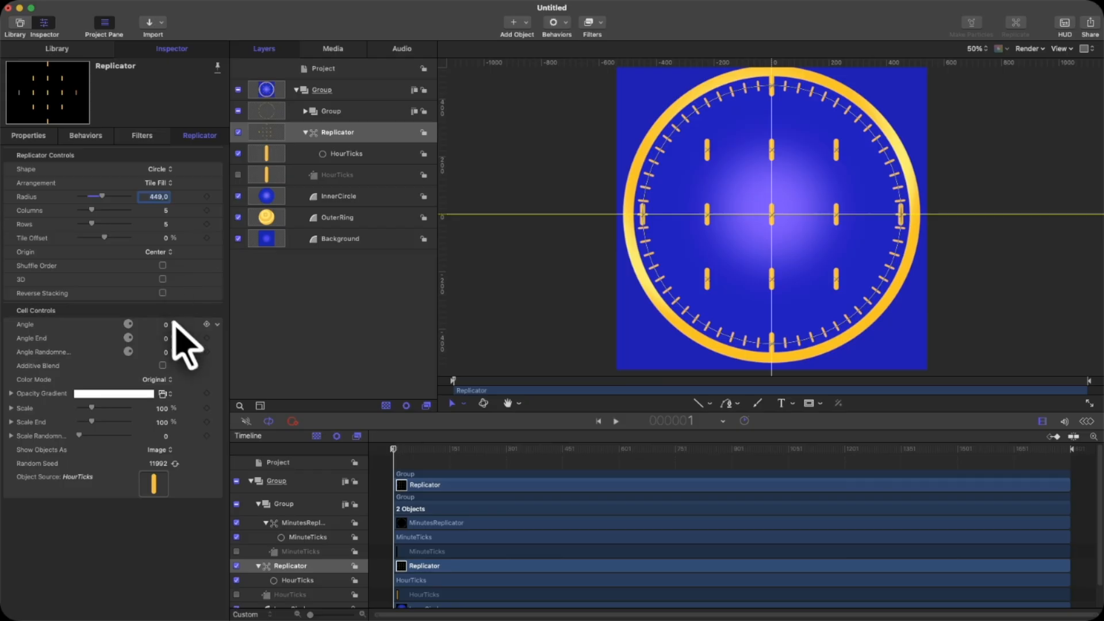
Set the hour ticks replicator's arrangement to Outline with Align Angle enabled and 12 points
{"action": "left_click", "coordinate": [340, 138]}
{"action": "left_click", "coordinate": [158, 183]}
{"action": "left_click", "coordinate": [160, 169]}
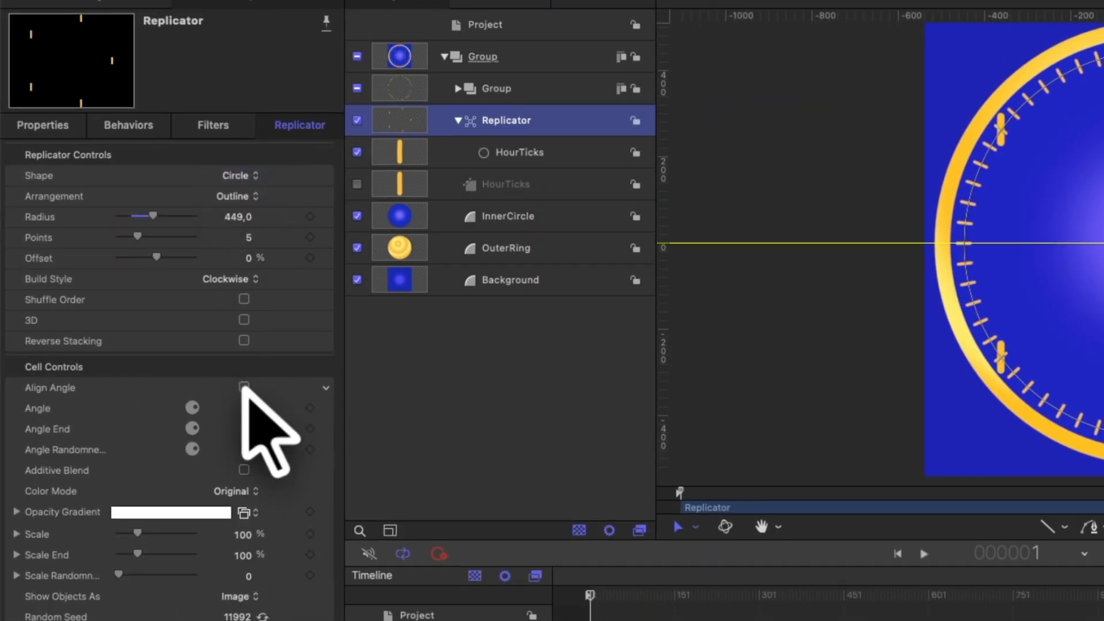
{"action": "left_click", "coordinate": [244, 386]}
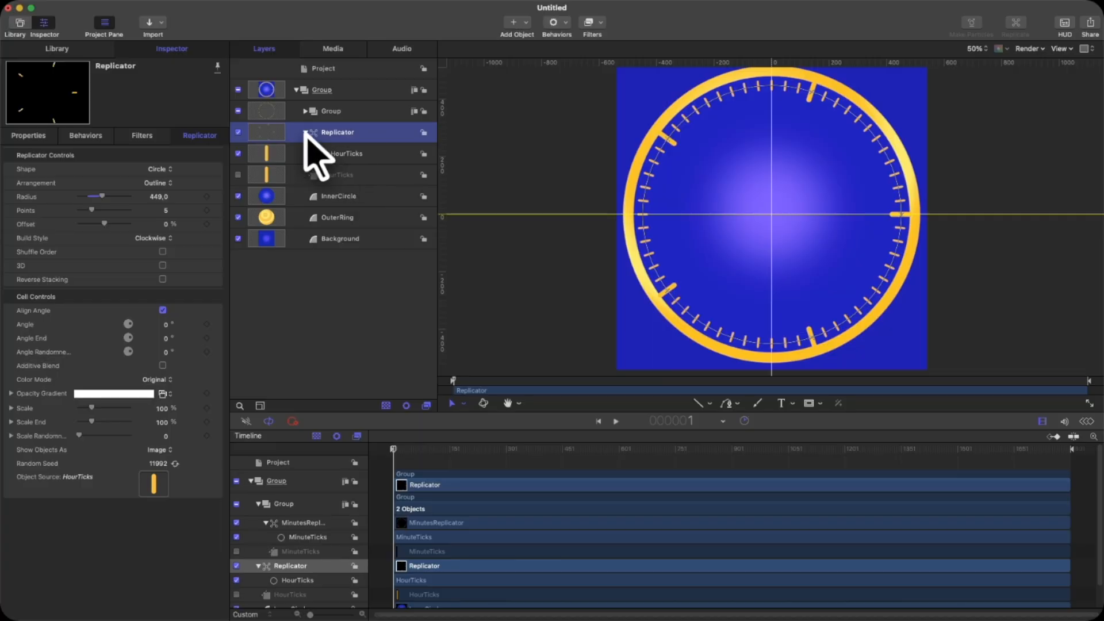
{"action": "left_click", "coordinate": [162, 210]}
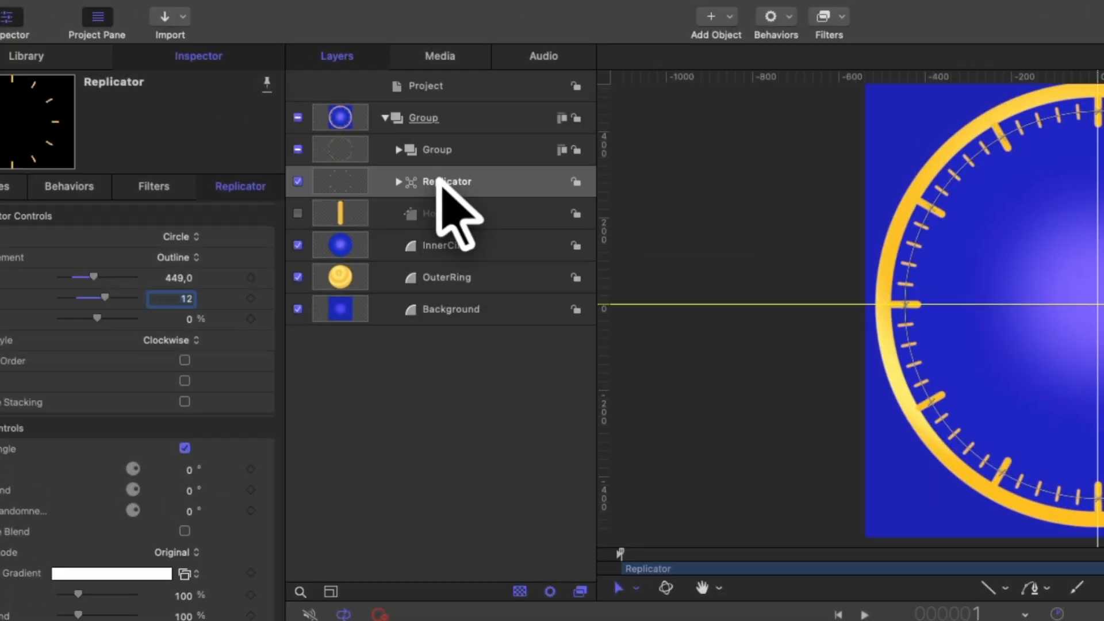
Group the hour ticks replicator with the original HourTicks shape
{"action": "left_click", "coordinate": [329, 134]}
{"action": "left_click", "coordinate": [334, 154], "text": "shift"}
{"action": "right_click", "coordinate": [341, 154]}
{"action": "left_click", "coordinate": [483, 331]}
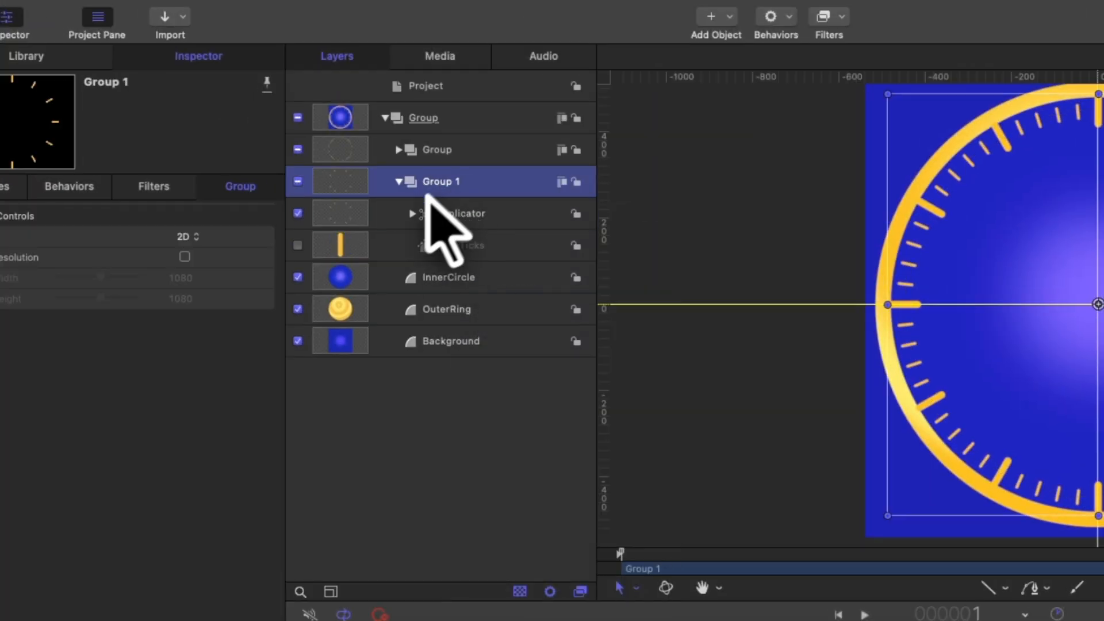
{"action": "double_click", "coordinate": [437, 150]}
{"action": "type", "text": "HoursTicks"}
{"action": "key", "text": "Return"}
Collapse the hour ticks group and rename the groups MinutesTicks for minute ticks, HoursTicks1 for hour ticks and ClockFace for the parent
{"action": "left_click", "coordinate": [422, 182]}
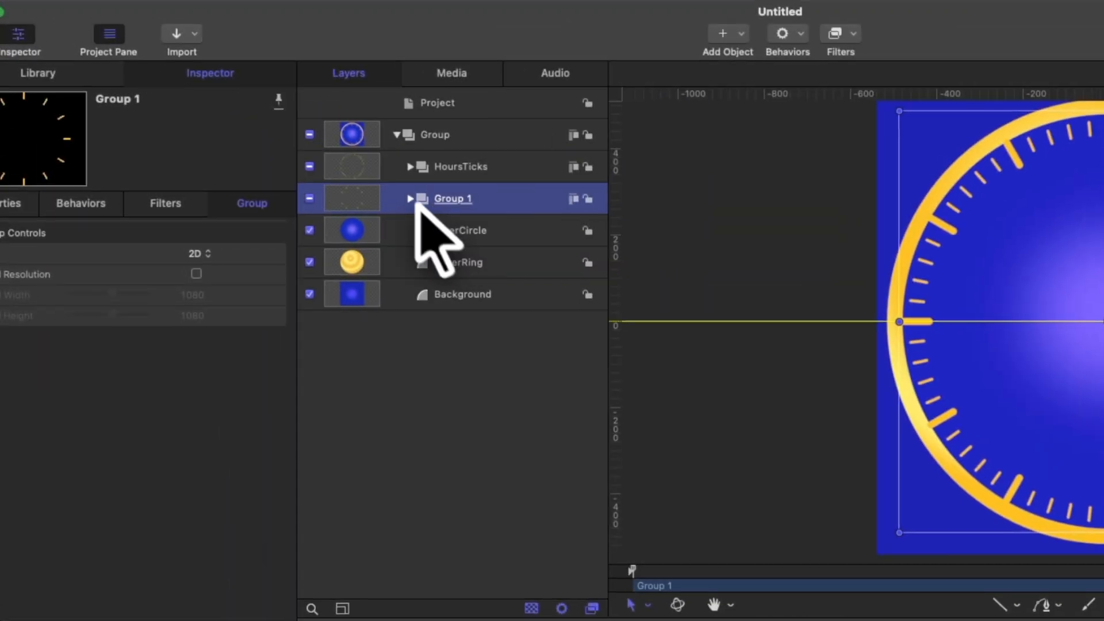
{"action": "left_click", "coordinate": [451, 151]}
{"action": "type", "text": "MinutesTicks"}
{"action": "key", "text": "Return"}
{"action": "double_click", "coordinate": [444, 201]}
{"action": "type", "text": "HoursT"}
{"action": "double_click", "coordinate": [436, 134]}
{"action": "type", "text": "ClockFace"}
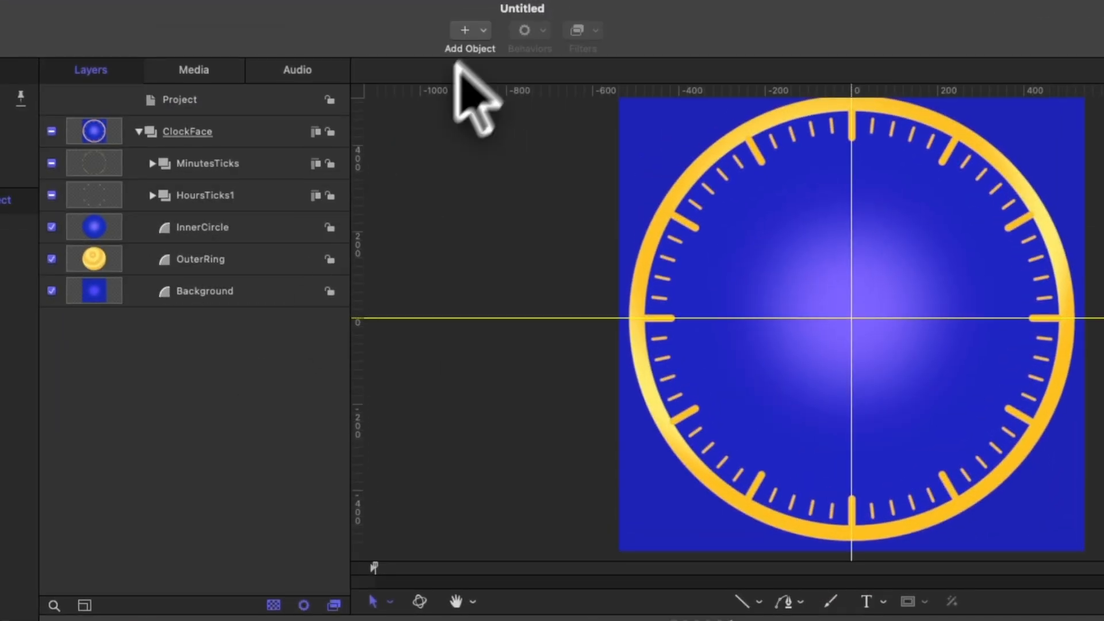
Add a Numbers text generator to the ClockFace group
{"action": "left_click", "coordinate": [515, 23]}
{"action": "mouse_move", "coordinate": [579, 153]}
{"action": "mouse_move", "coordinate": [759, 249]}
{"action": "left_click", "coordinate": [811, 268]}
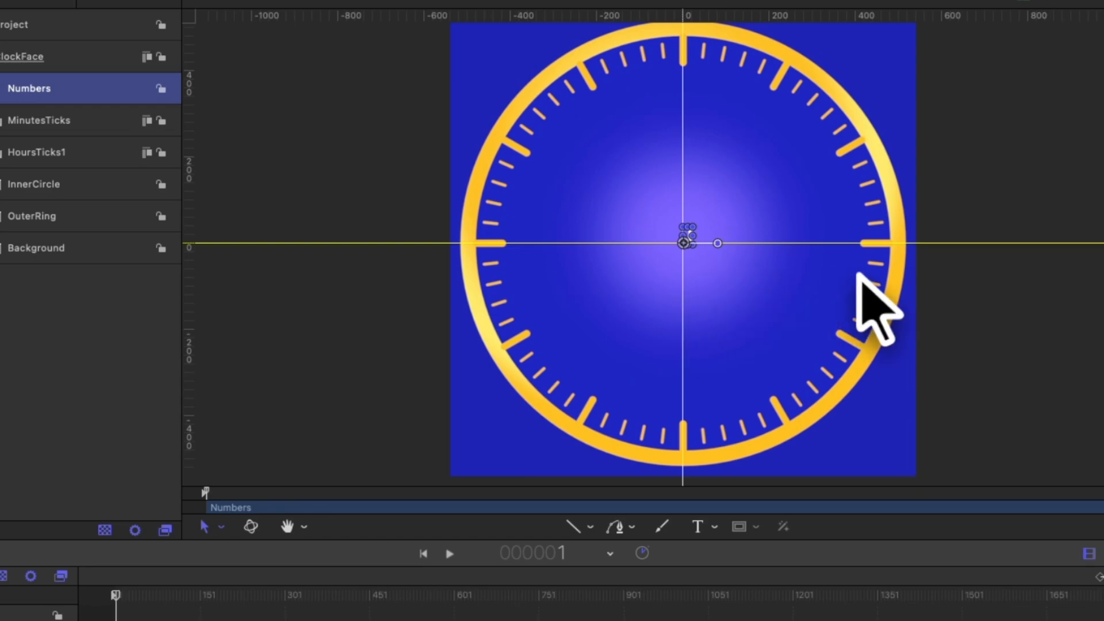
Set the Numbers generator's text size to 70 and its horizontal alignment to center
{"action": "left_click", "coordinate": [980, 300]}
{"action": "key", "text": "super+equal"}
{"action": "key", "text": "super+equal"}
{"action": "key", "text": "super+equal"}
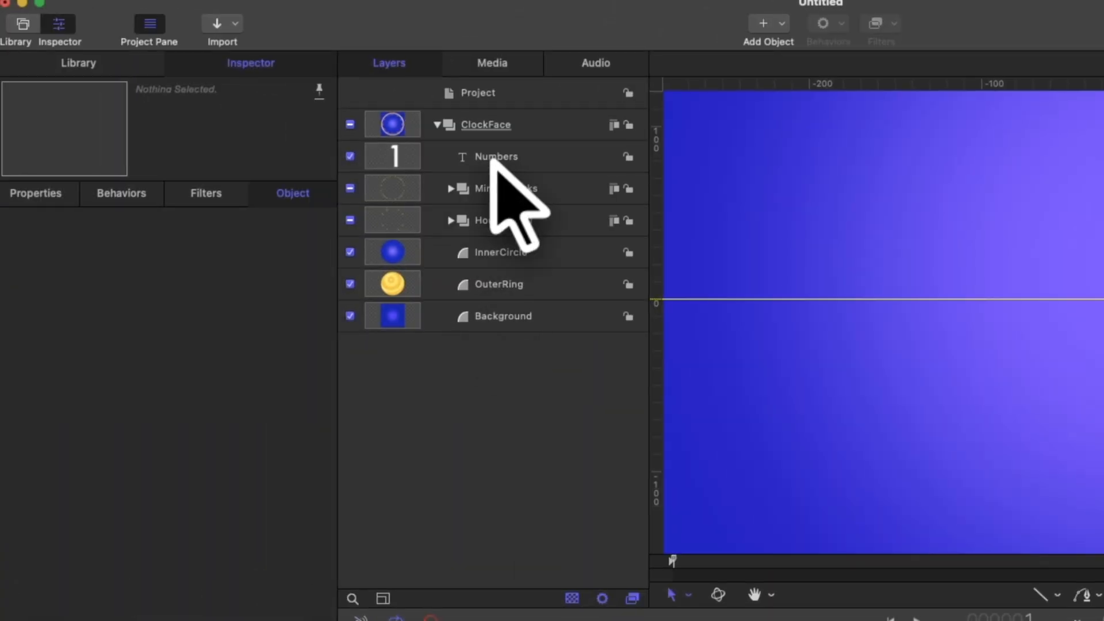
{"action": "left_click", "coordinate": [44, 91]}
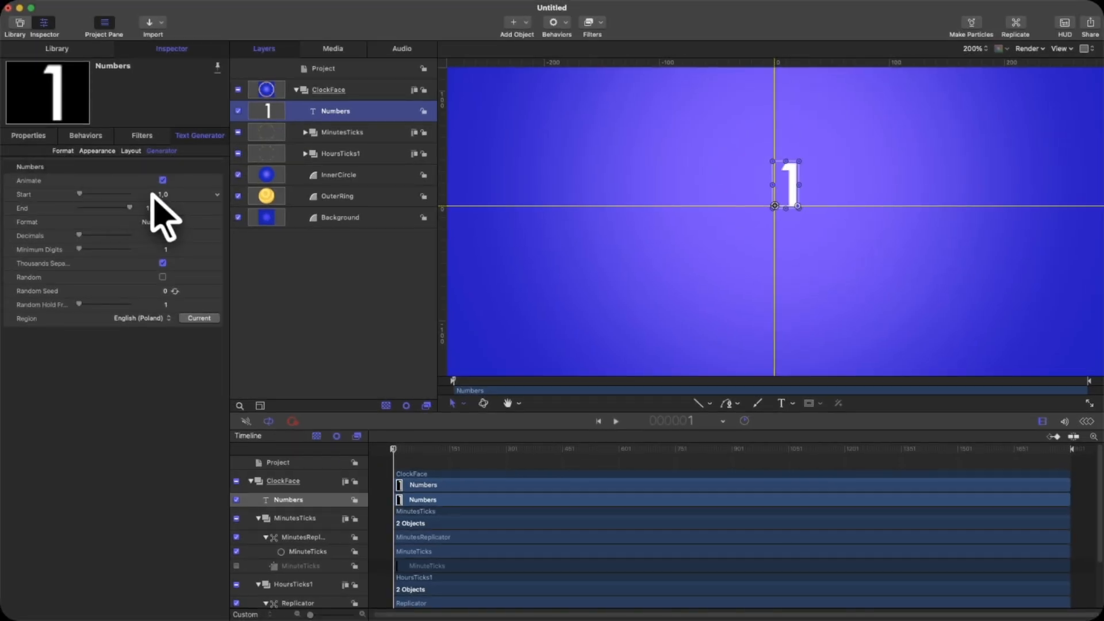
{"action": "left_click", "coordinate": [20, 136]}
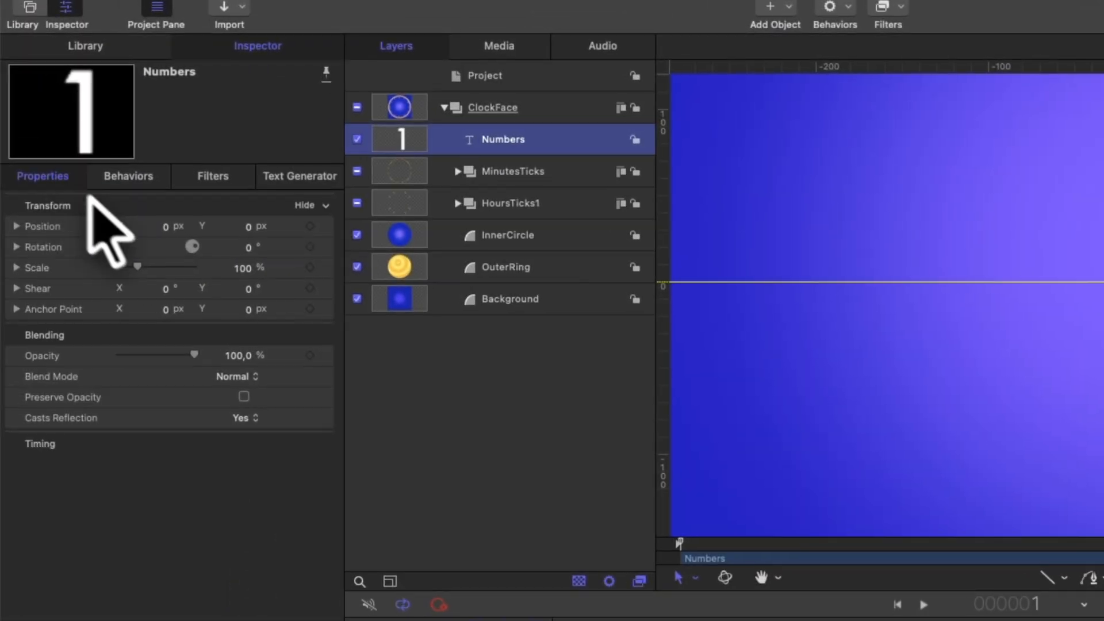
{"action": "left_click", "coordinate": [199, 135]}
{"action": "left_click", "coordinate": [64, 151]}
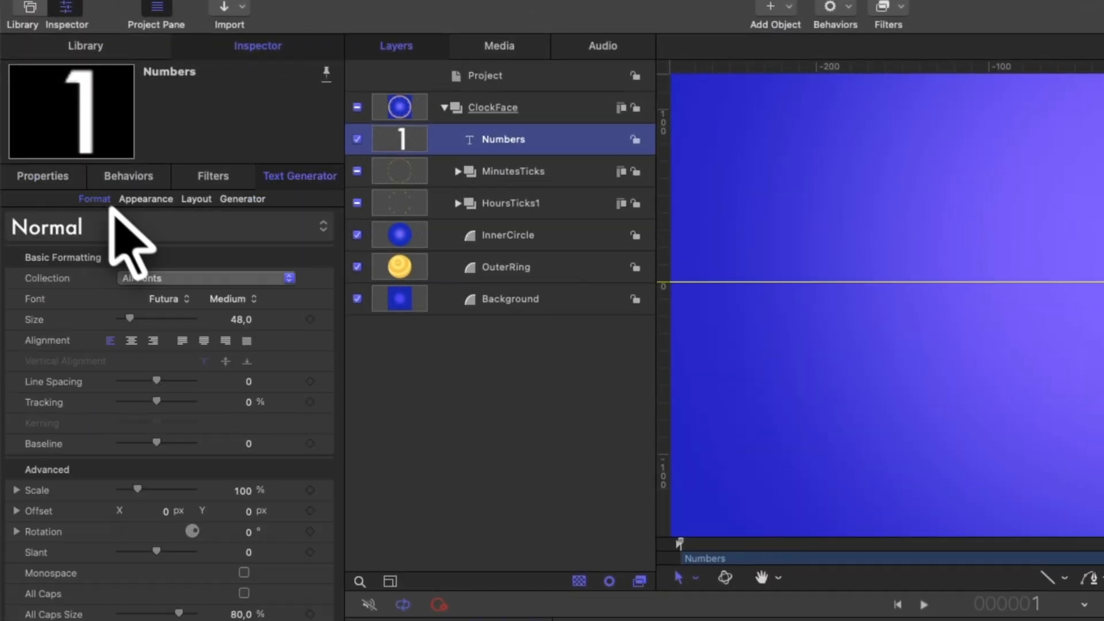
{"action": "left_click", "coordinate": [236, 319]}
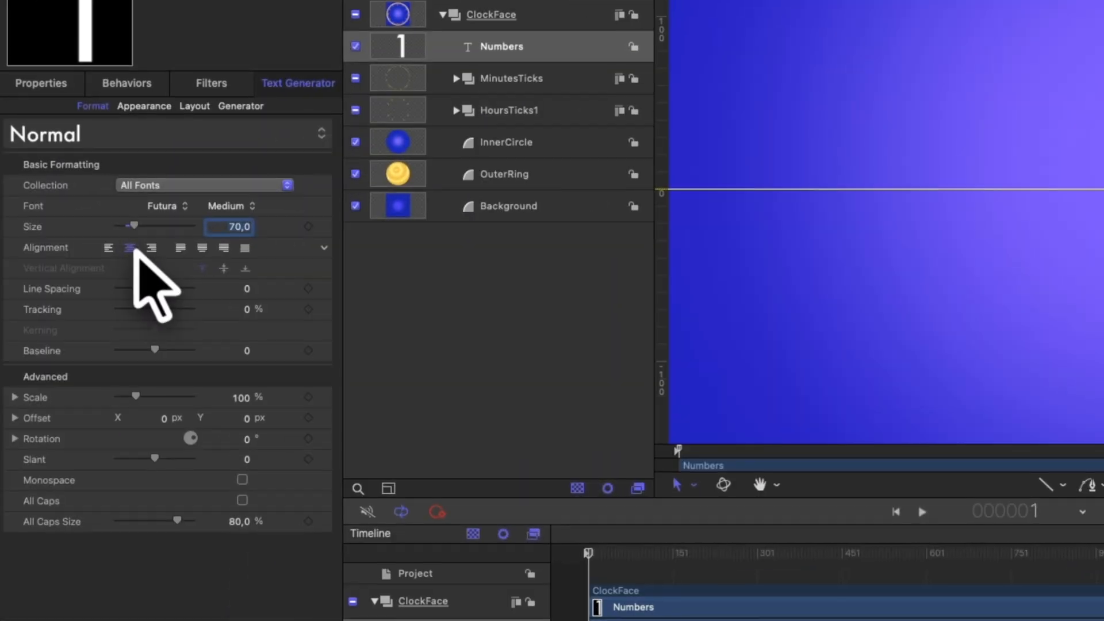
Center the Numbers text vertically using the Paragraph layout method, and set its layout method to Scroll
{"action": "left_click", "coordinate": [131, 150]}
{"action": "left_click", "coordinate": [236, 151]}
{"action": "left_click", "coordinate": [253, 175]}
{"action": "left_click", "coordinate": [92, 106]}
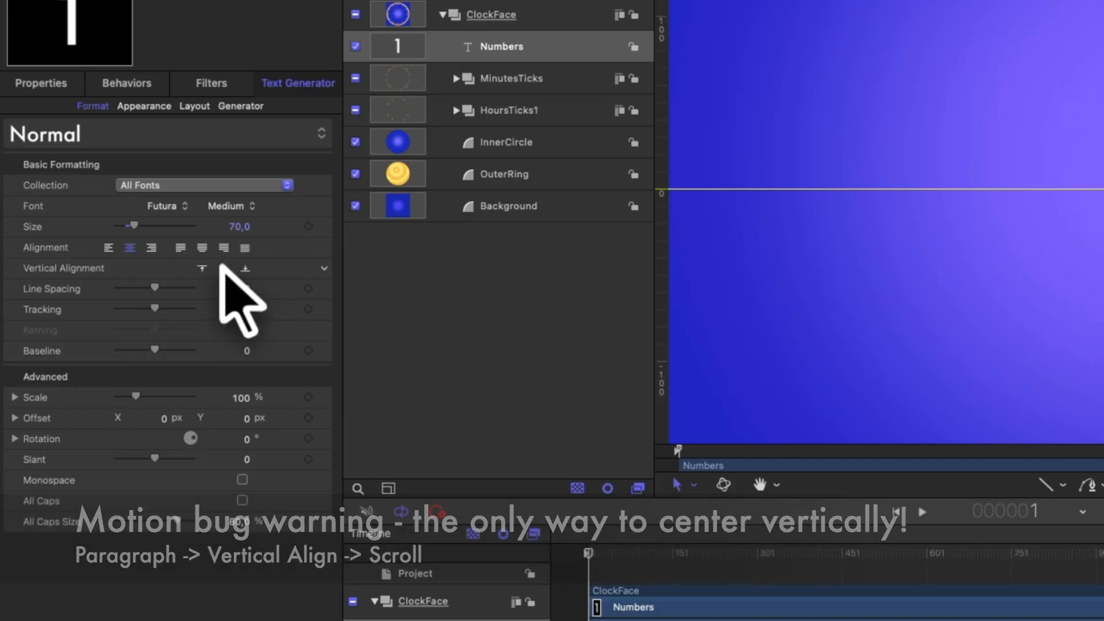
{"action": "left_click", "coordinate": [194, 106]}
{"action": "left_click", "coordinate": [236, 151]}
{"action": "left_click", "coordinate": [241, 192]}
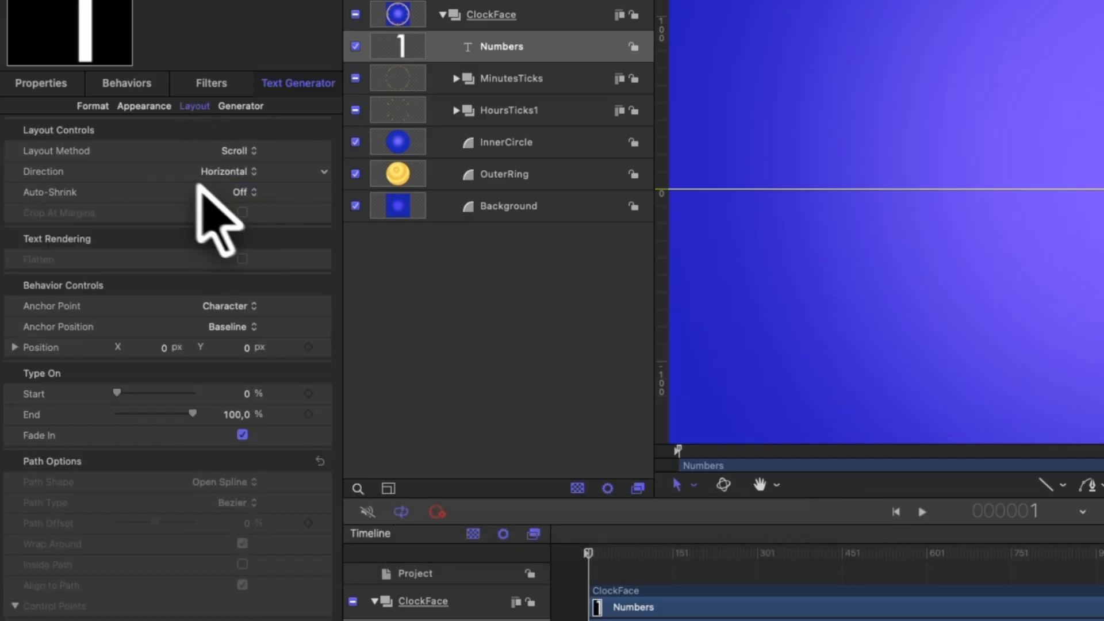
{"action": "left_click", "coordinate": [93, 106]}
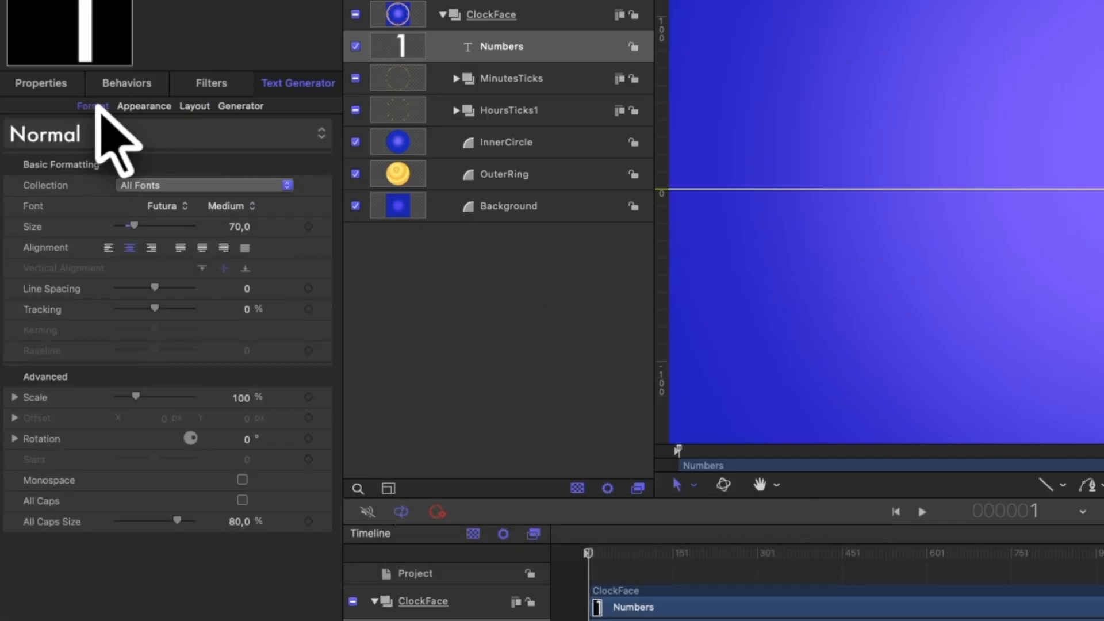
Set the Numbers text face color to hex FABC38 and close the color picker
{"action": "left_click", "coordinate": [144, 106]}
{"action": "left_click", "coordinate": [235, 382]}
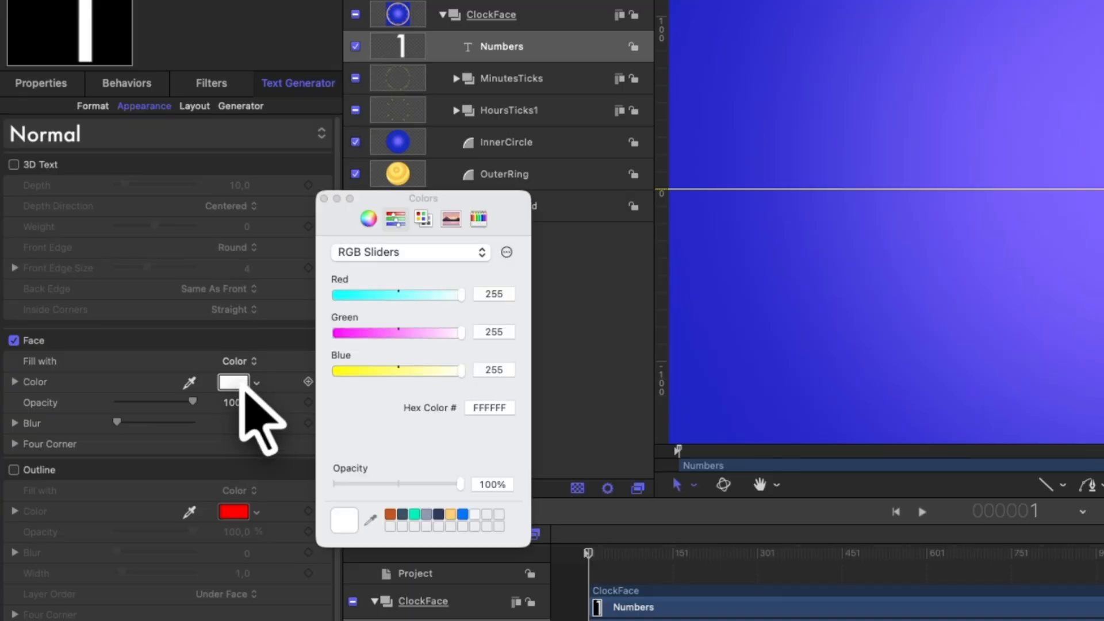
{"action": "left_click", "coordinate": [492, 407]}
{"action": "type", "text": "FABC38"}
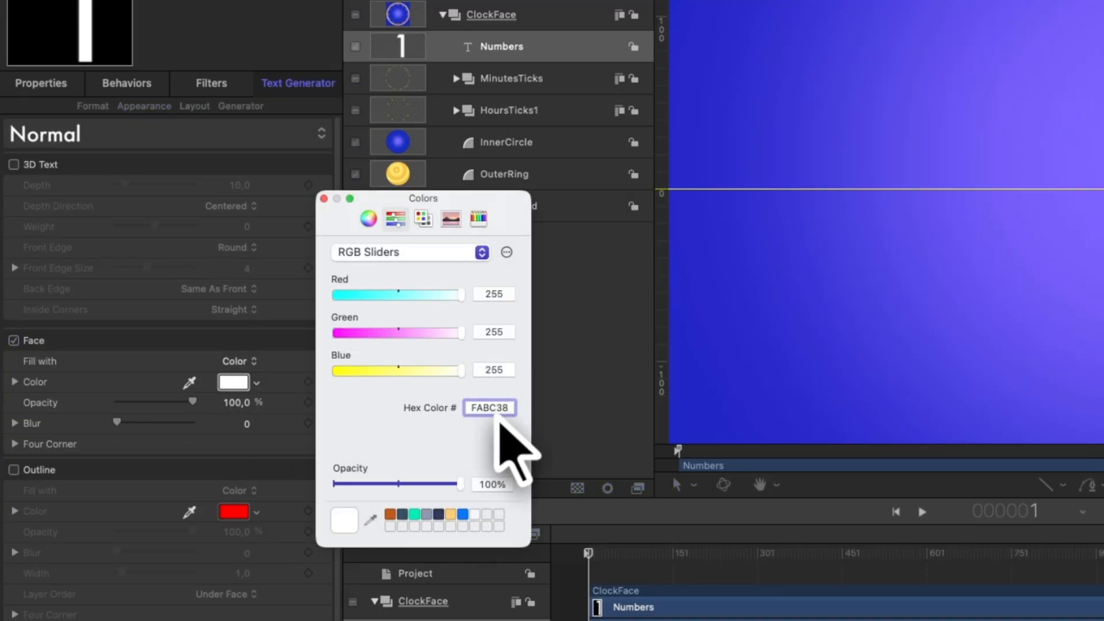
{"action": "key", "text": "Return"}
{"action": "left_click", "coordinate": [324, 198]}
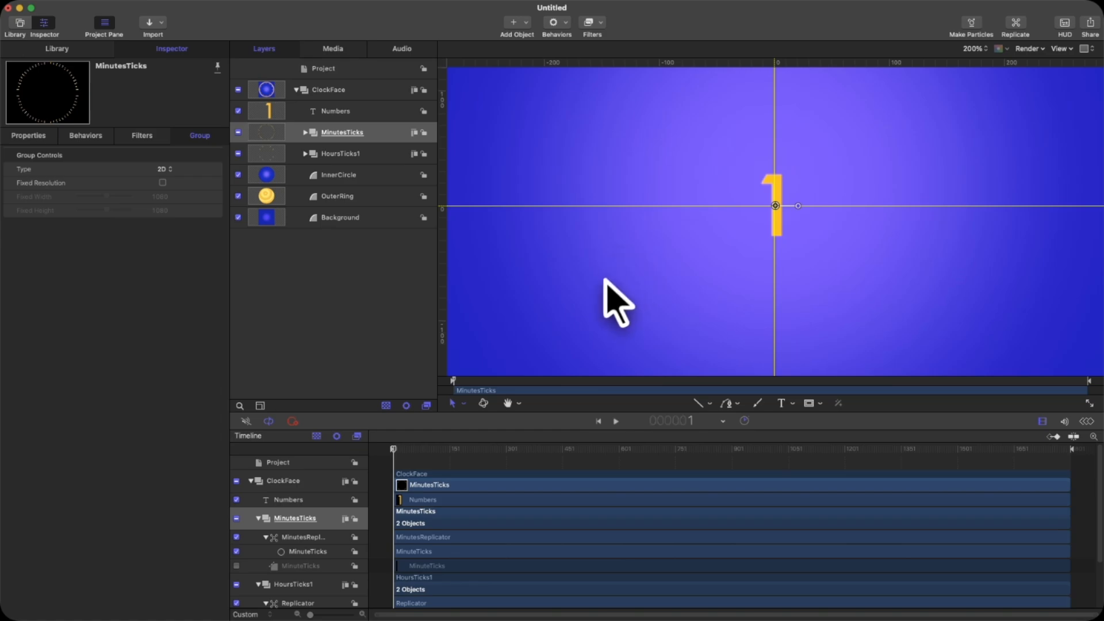
Replicate the Numbers text
{"action": "key", "text": "shift+z"}
{"action": "left_click", "coordinate": [345, 111]}
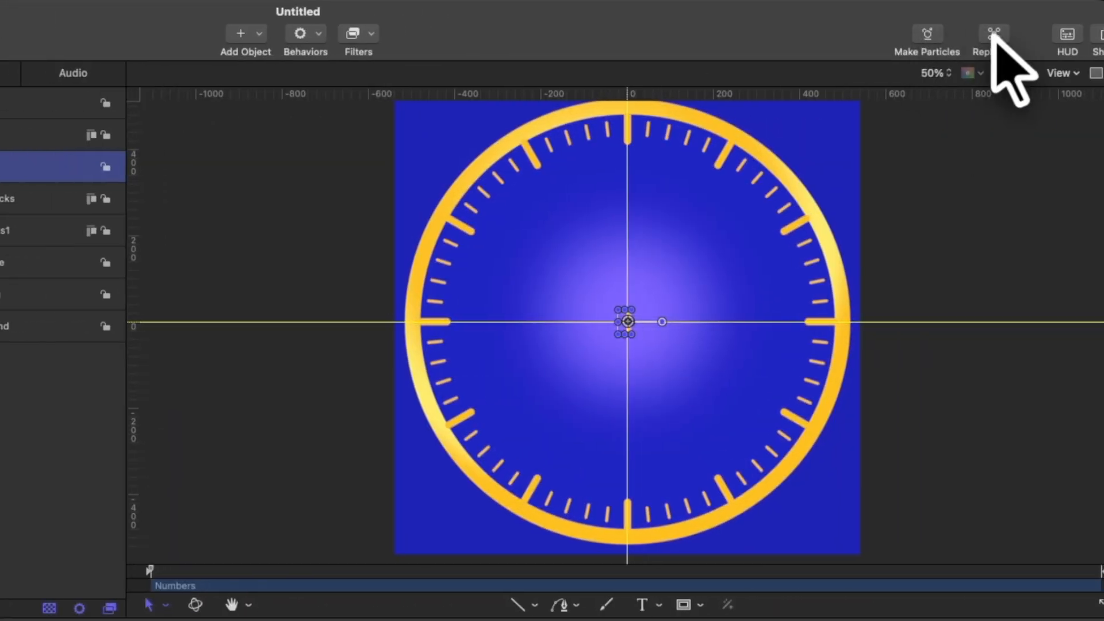
{"action": "left_click", "coordinate": [993, 36]}
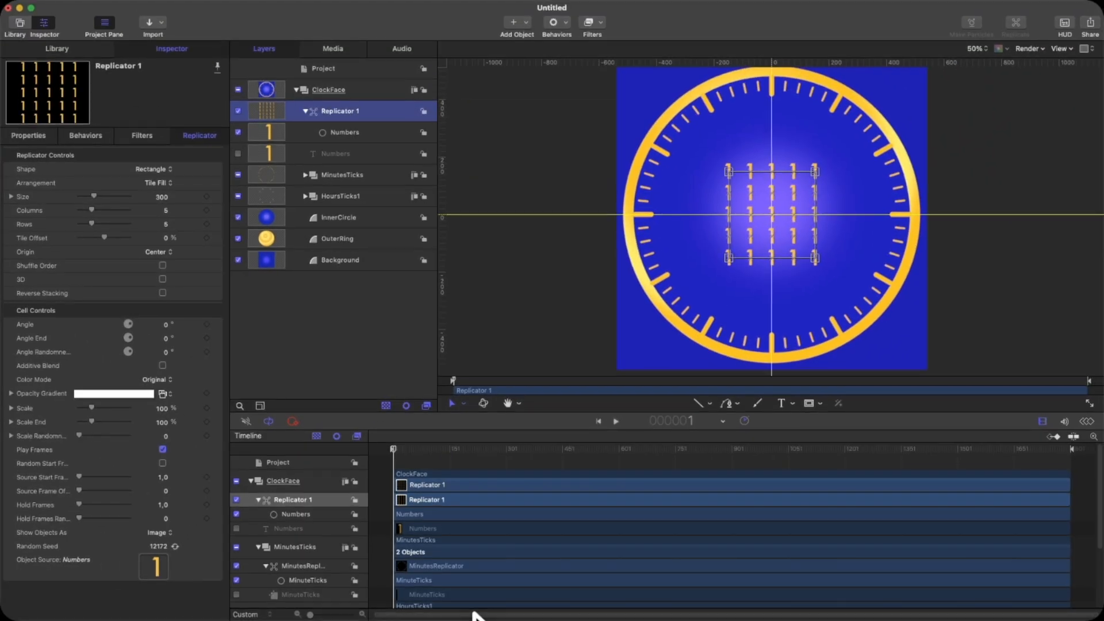
Arrange the Numbers replicator as a Circle outline with 12 points and a radius of 372
{"action": "left_click", "coordinate": [154, 169]}
{"action": "left_click", "coordinate": [164, 187]}
{"action": "left_click", "coordinate": [159, 183]}
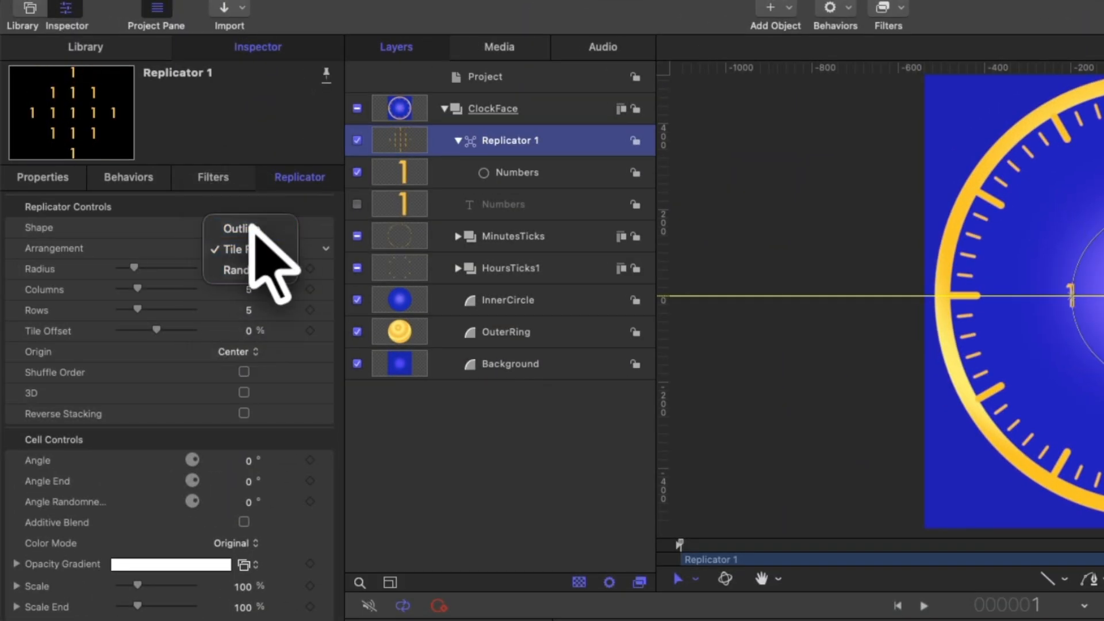
{"action": "left_click", "coordinate": [253, 228]}
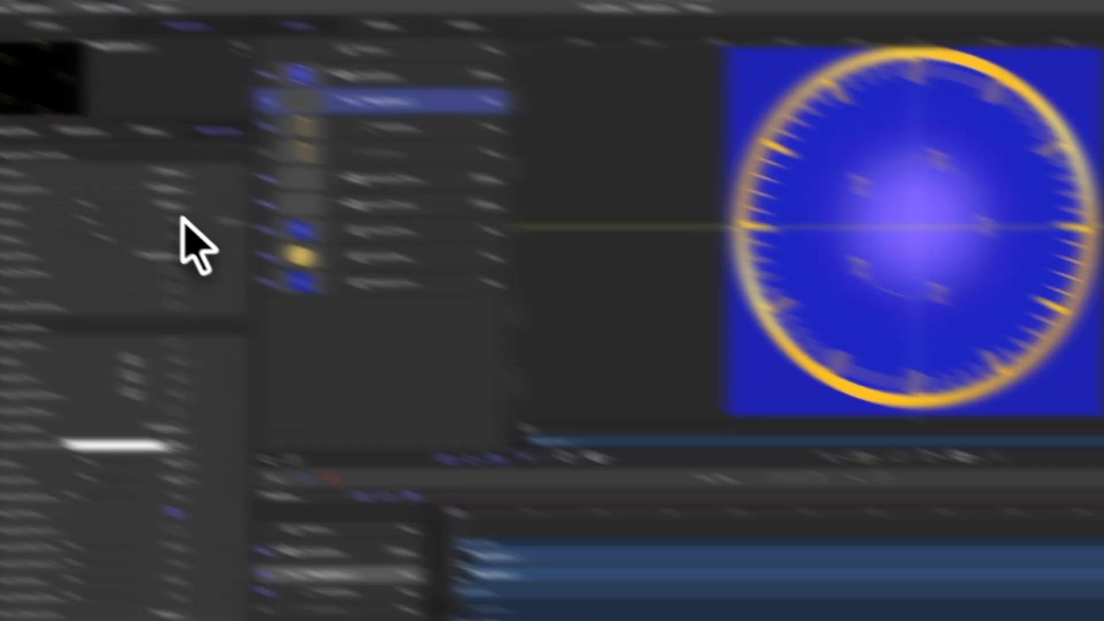
{"action": "left_click", "coordinate": [165, 210]}
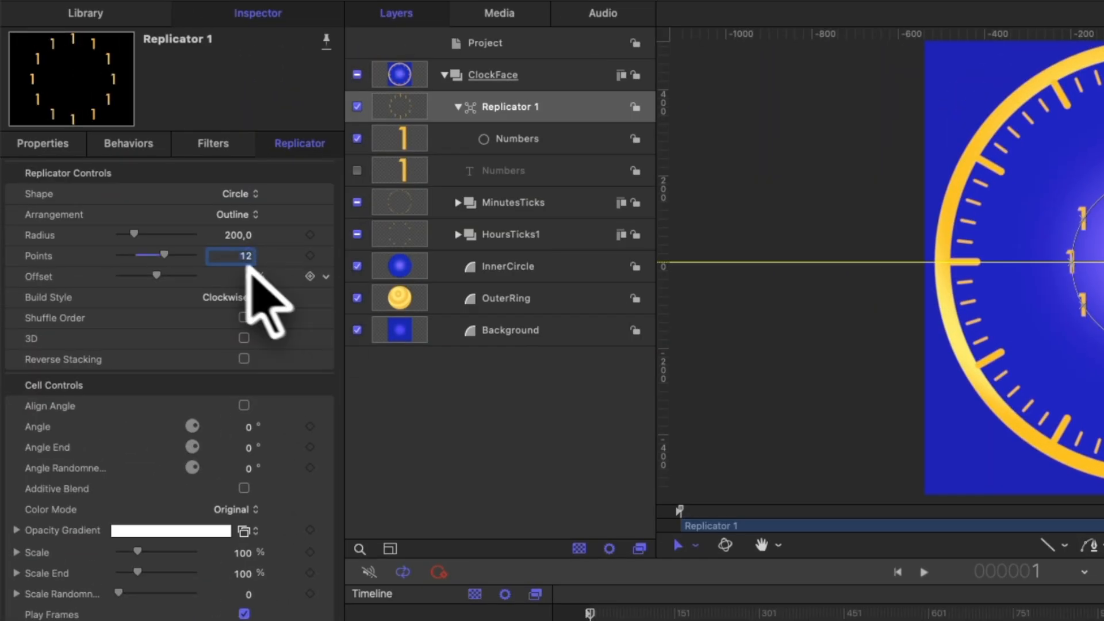
{"action": "left_click_drag", "start_coordinate": [136, 233], "coordinate": [148, 236]}
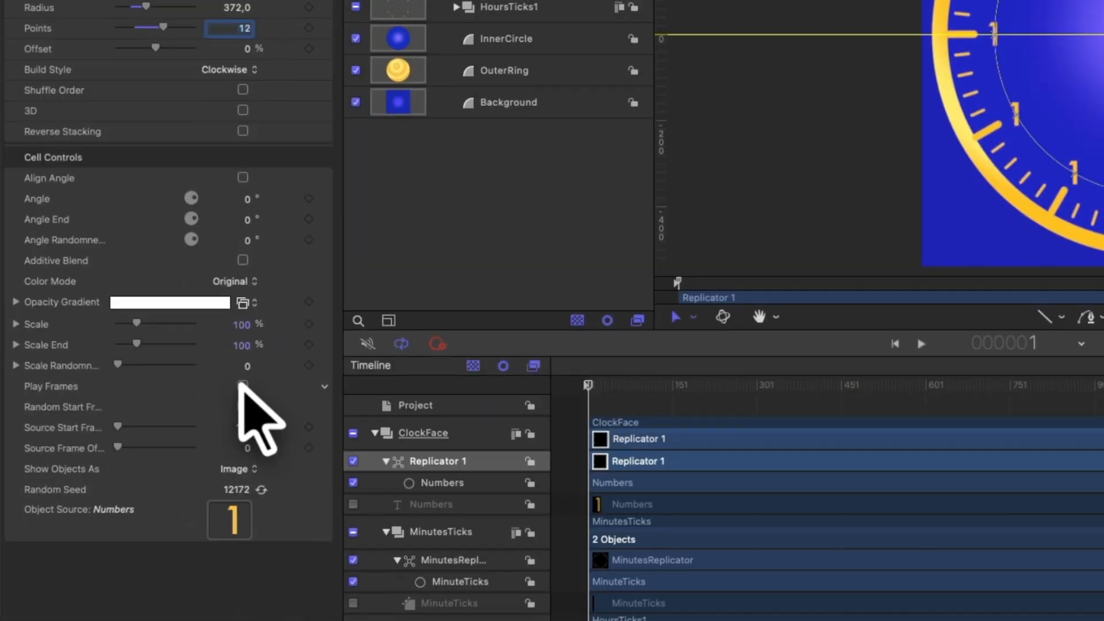
Number the dial from 1 to 12 by disabling Play Frames, with Source Frame Offset 1 and replicator Offset -16.67%
{"action": "left_click", "coordinate": [162, 449]}
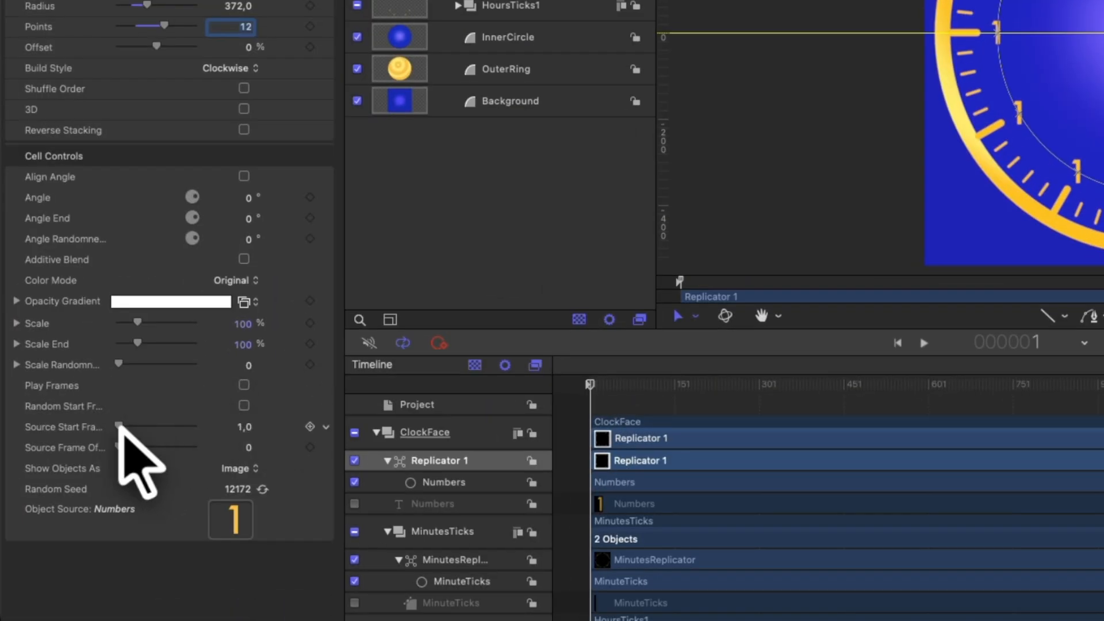
{"action": "left_click_drag", "start_coordinate": [118, 447], "coordinate": [119, 447]}
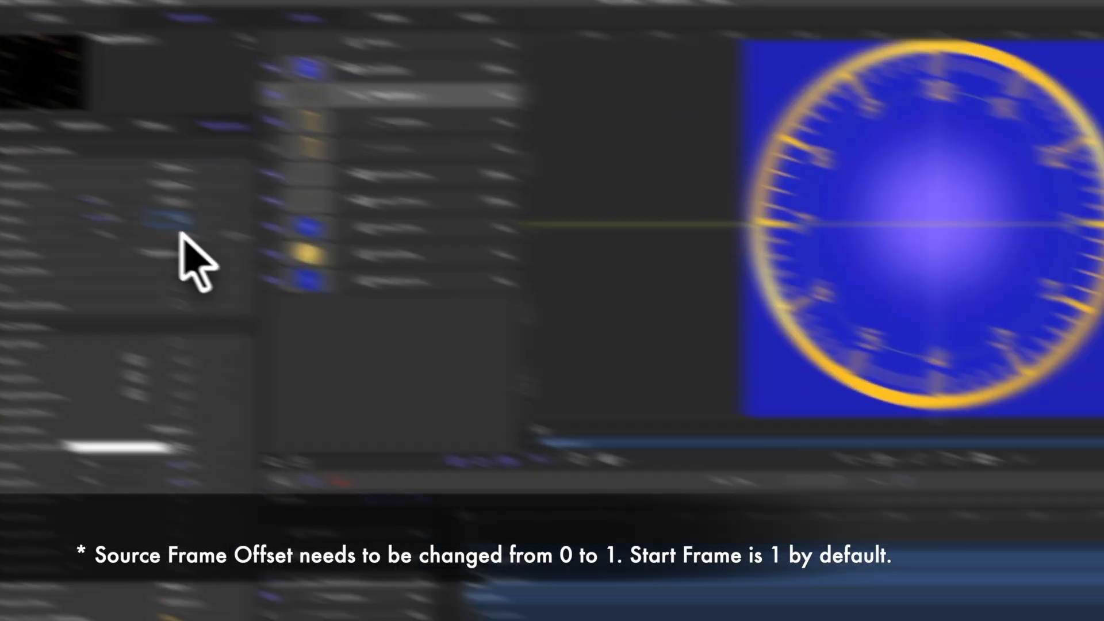
{"action": "double_click", "coordinate": [165, 225]}
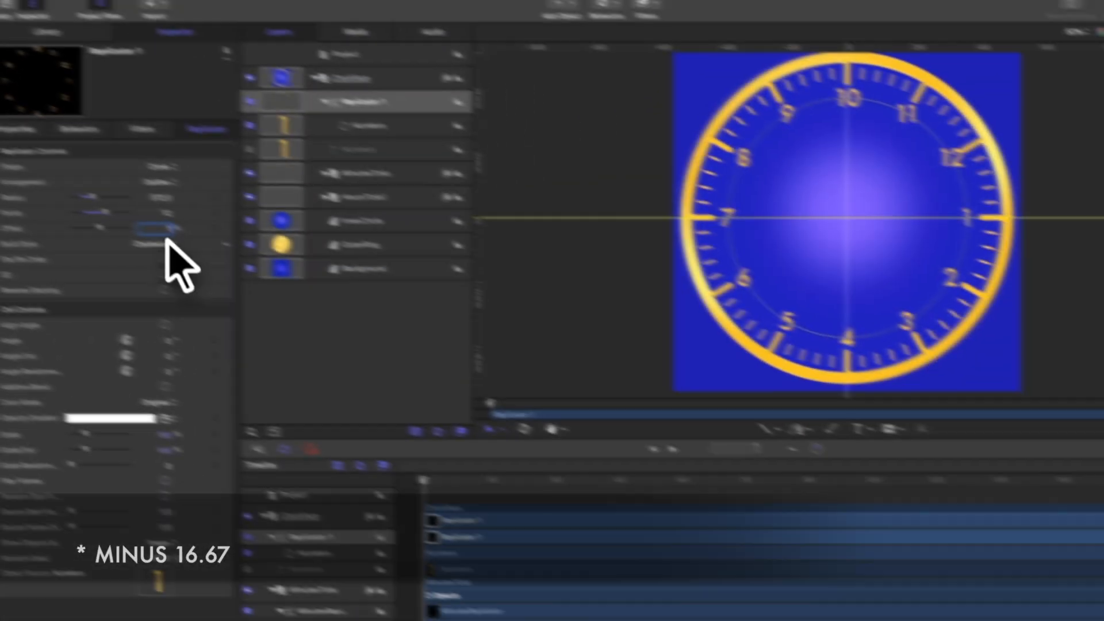
{"action": "type", "text": "16,"}
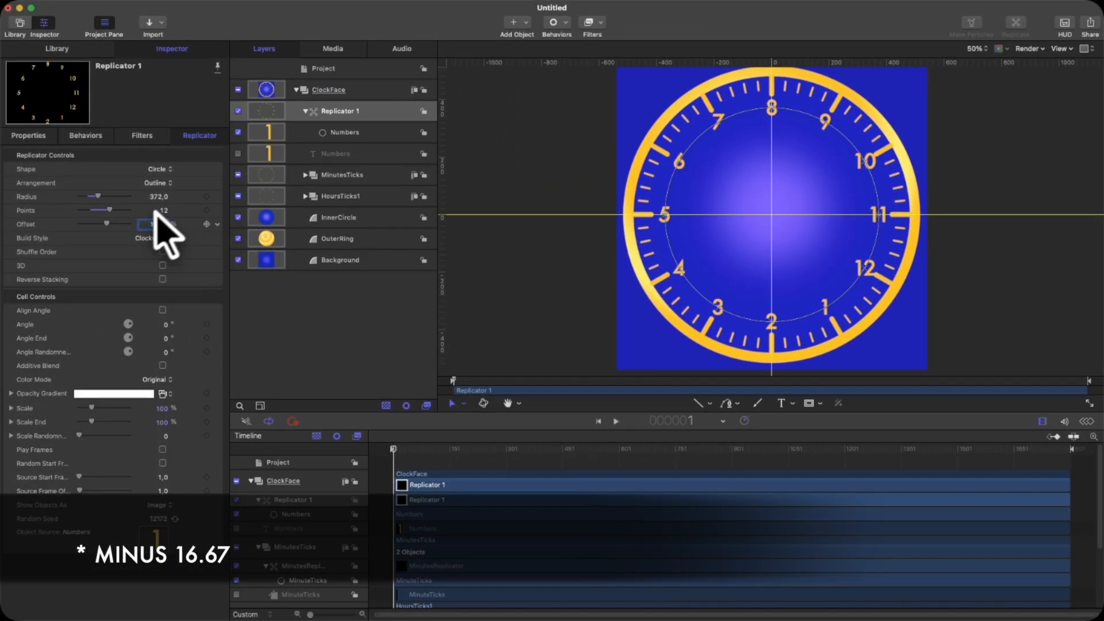
{"action": "type", "text": "67"}
{"action": "type", "text": "-"}
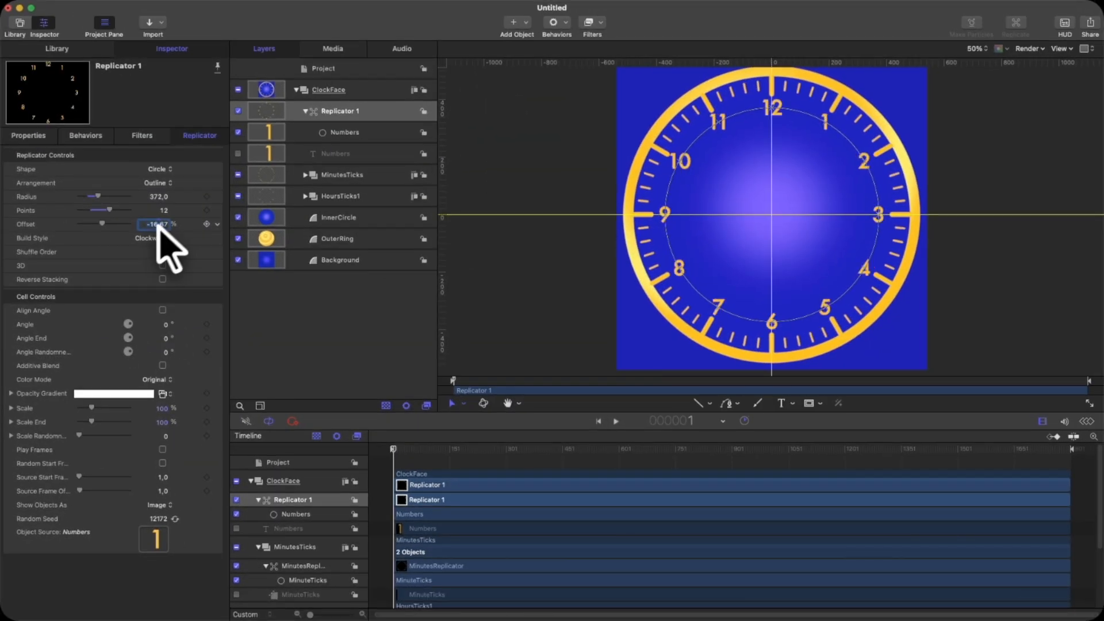
{"action": "left_click", "coordinate": [576, 302]}
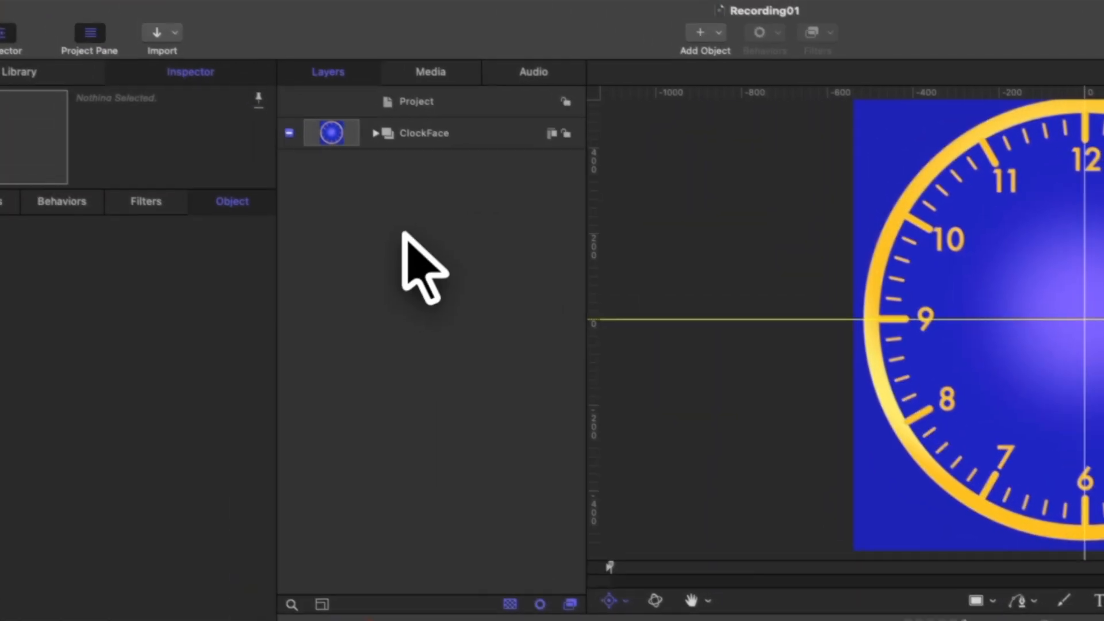
Create a new group above ClockFace and name it Hands
{"action": "right_click", "coordinate": [322, 152]}
{"action": "left_click", "coordinate": [341, 112]}
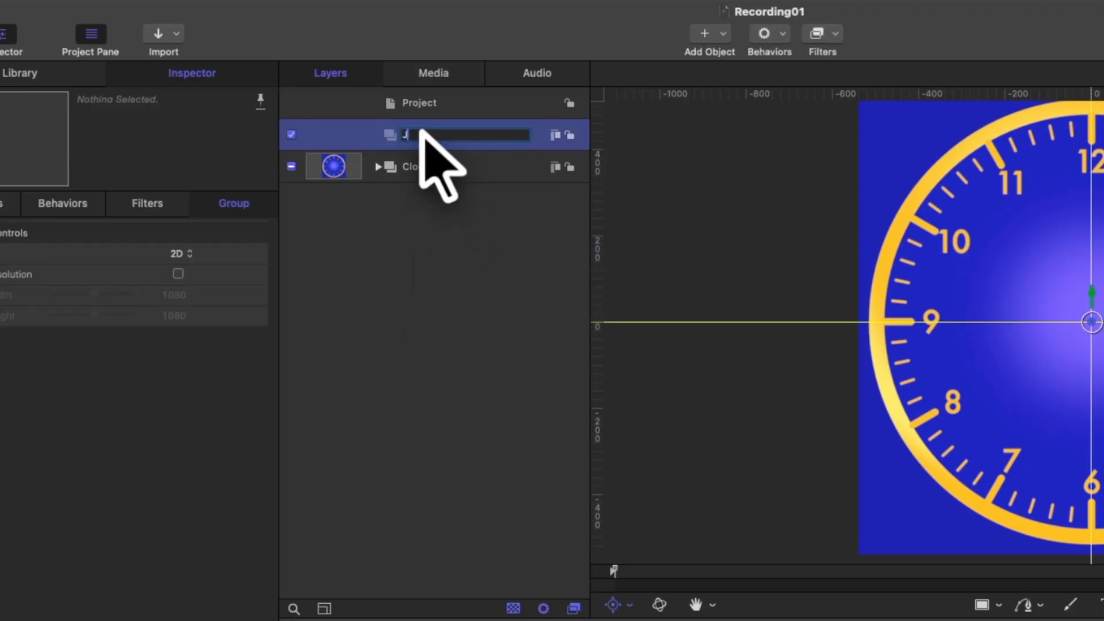
{"action": "type", "text": "nds"}
{"action": "key", "text": "Return"}
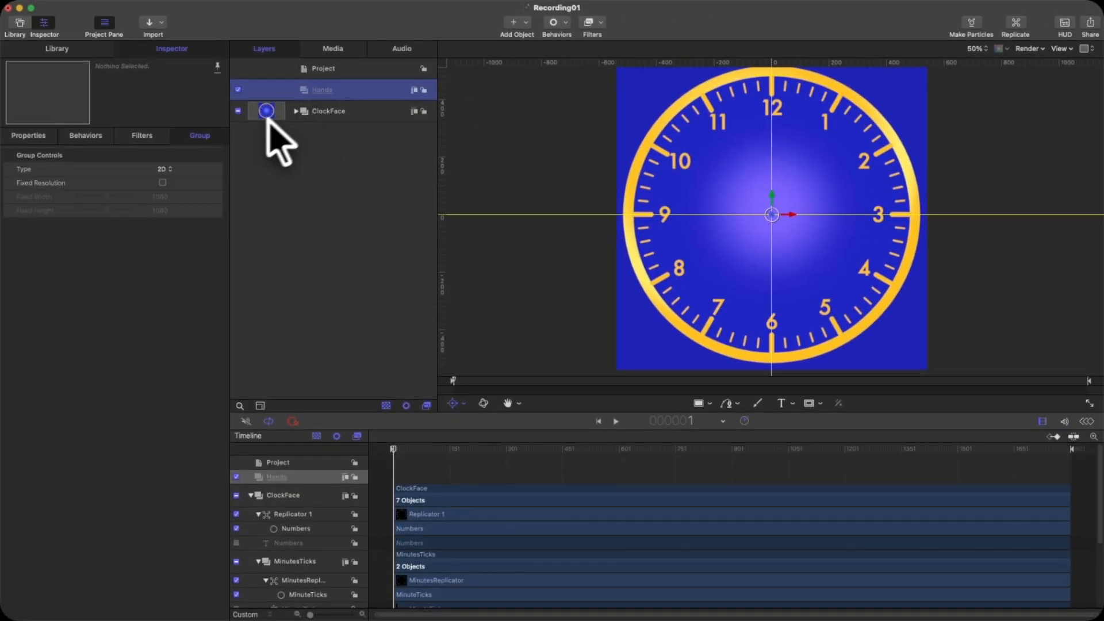
Draw a vertical rounded rectangle in the Hands group, 40 wide and 280 high with roundness 10, centred at position 0, 0
{"action": "left_click", "coordinate": [328, 98]}
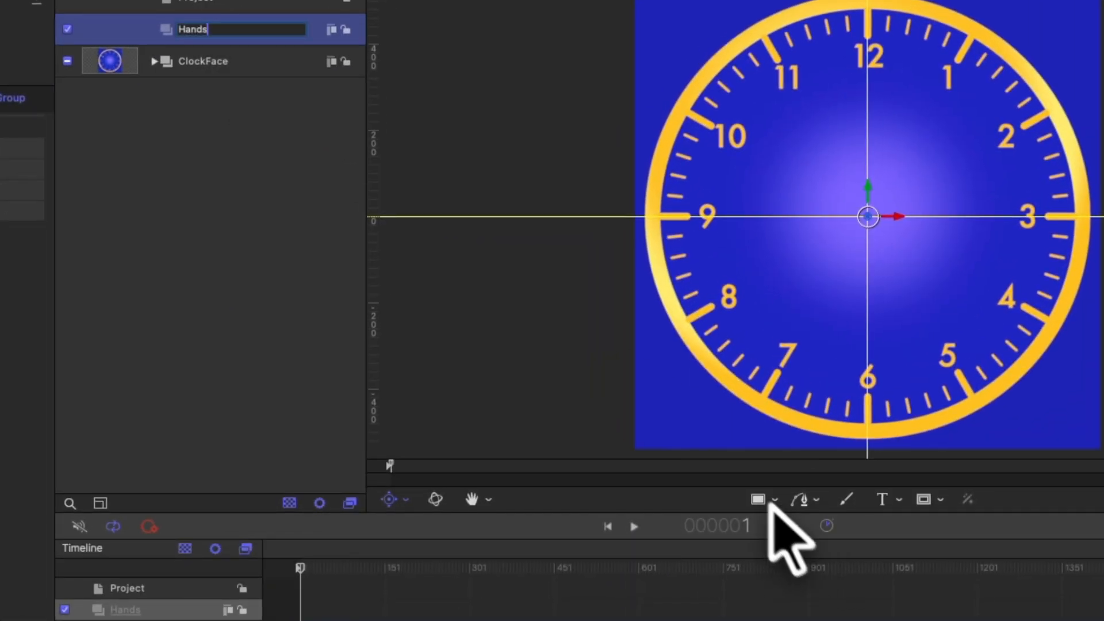
{"action": "left_click", "coordinate": [760, 499]}
{"action": "left_click_drag", "start_coordinate": [861, 141], "coordinate": [879, 267]}
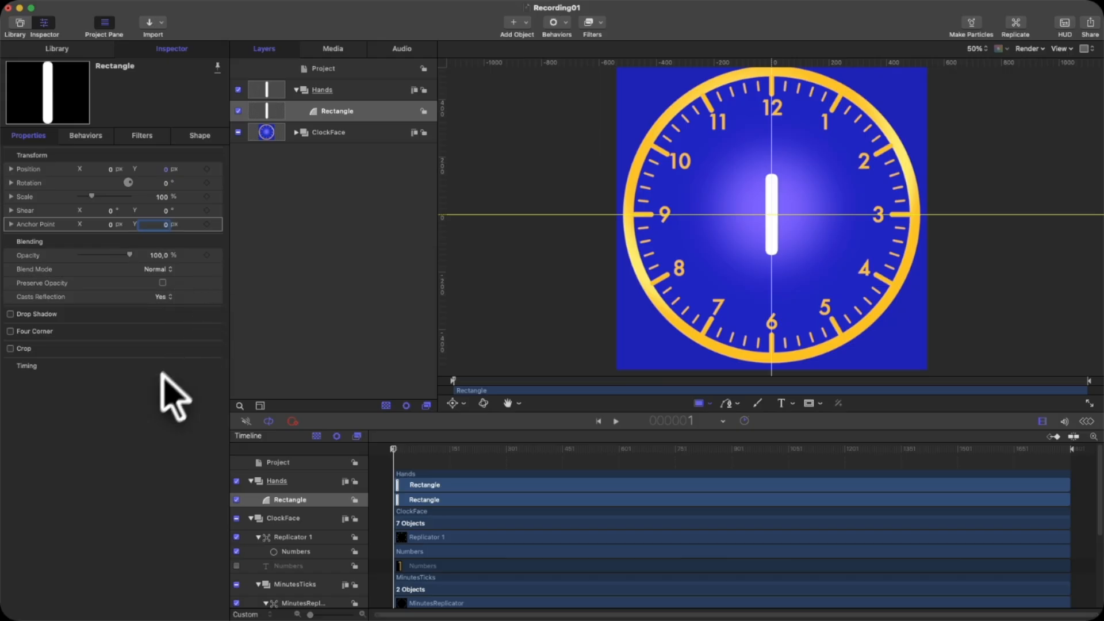
{"action": "left_click", "coordinate": [157, 385]}
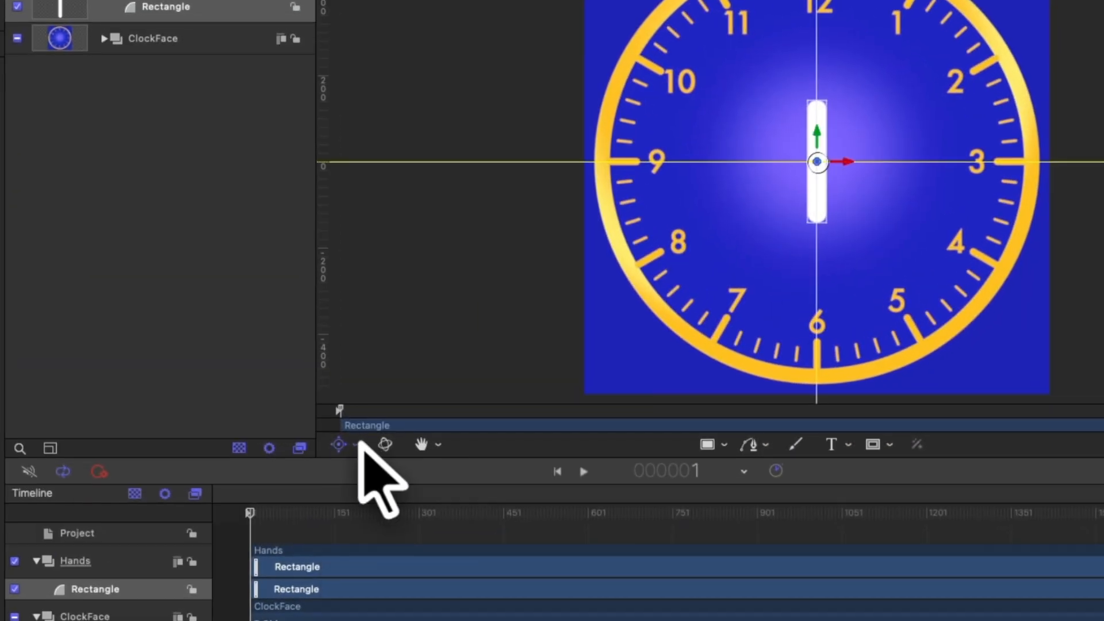
Move the rectangle's anchor point near its lower end, to about Y -113 px, and set its position to 0, 0
{"action": "left_click", "coordinate": [462, 403]}
{"action": "left_click", "coordinate": [489, 436]}
{"action": "left_click_drag", "start_coordinate": [815, 136], "coordinate": [817, 178]}
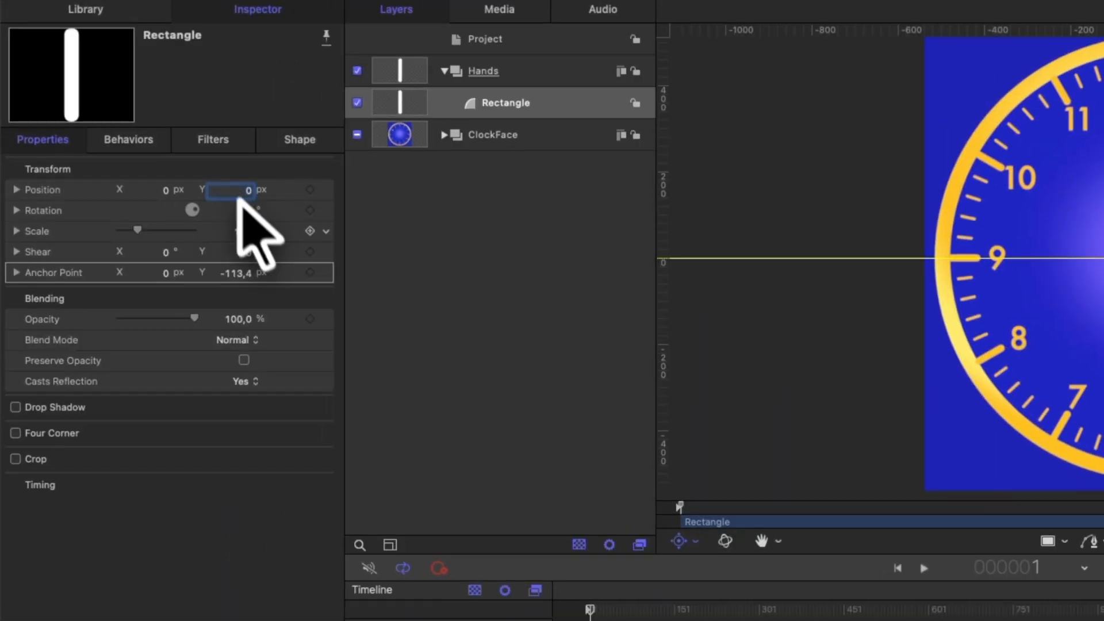
Convert the rectangle to control points and taper it by setting the two upper points' X to -15 and 15
{"action": "left_click", "coordinate": [296, 141]}
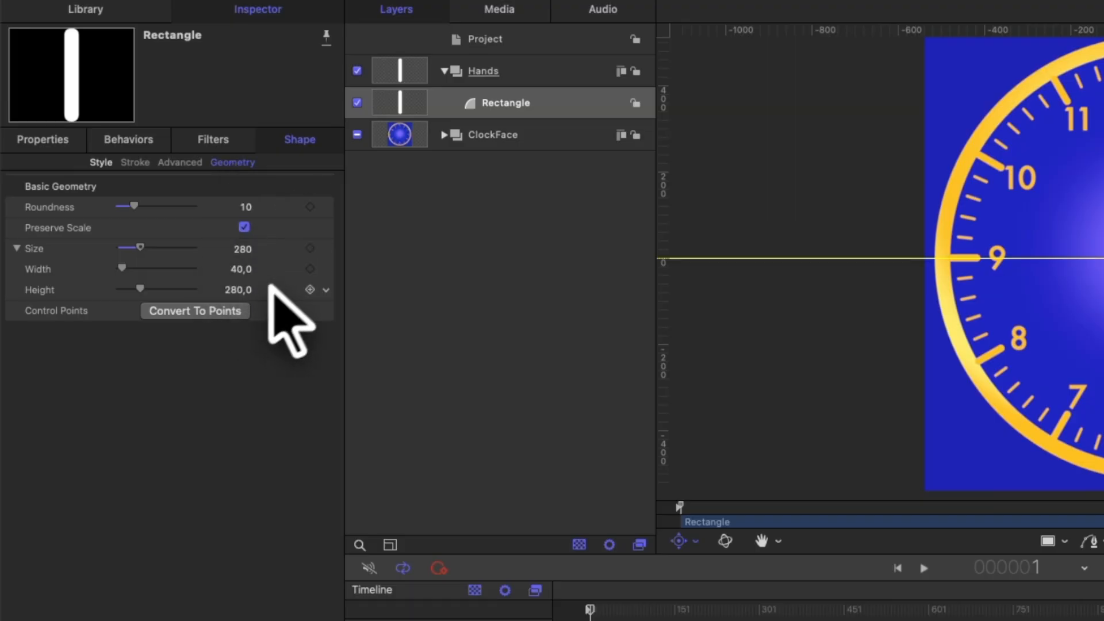
{"action": "left_click", "coordinate": [234, 309]}
{"action": "left_click", "coordinate": [964, 439]}
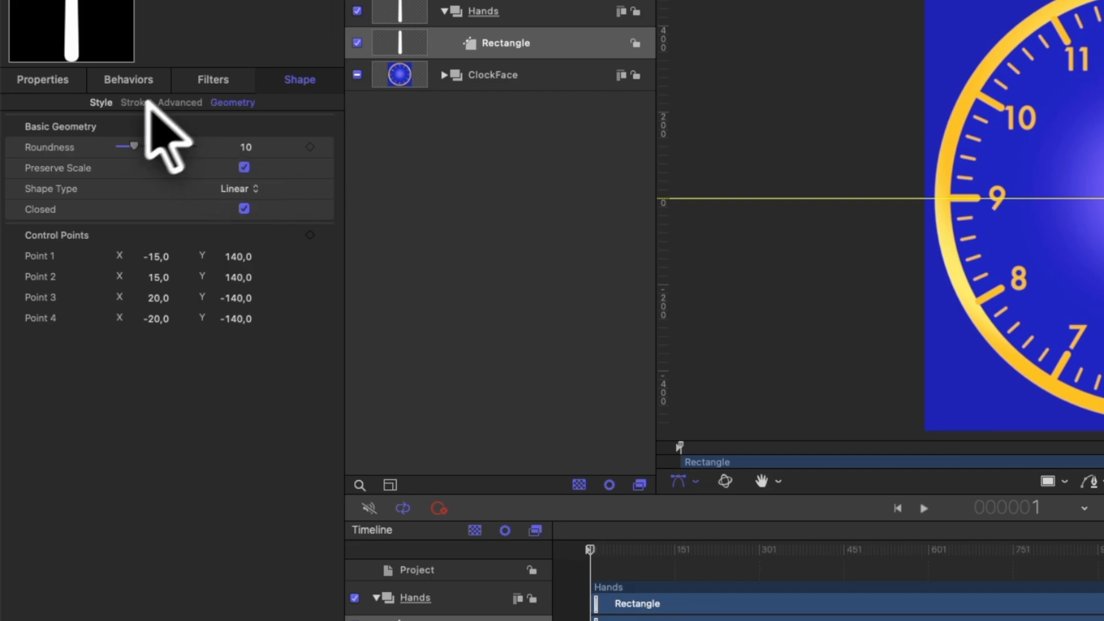
Fill the tapered hand with hex colour FABC38 and rename it Hour
{"action": "left_click", "coordinate": [108, 104]}
{"action": "left_click", "coordinate": [247, 190]}
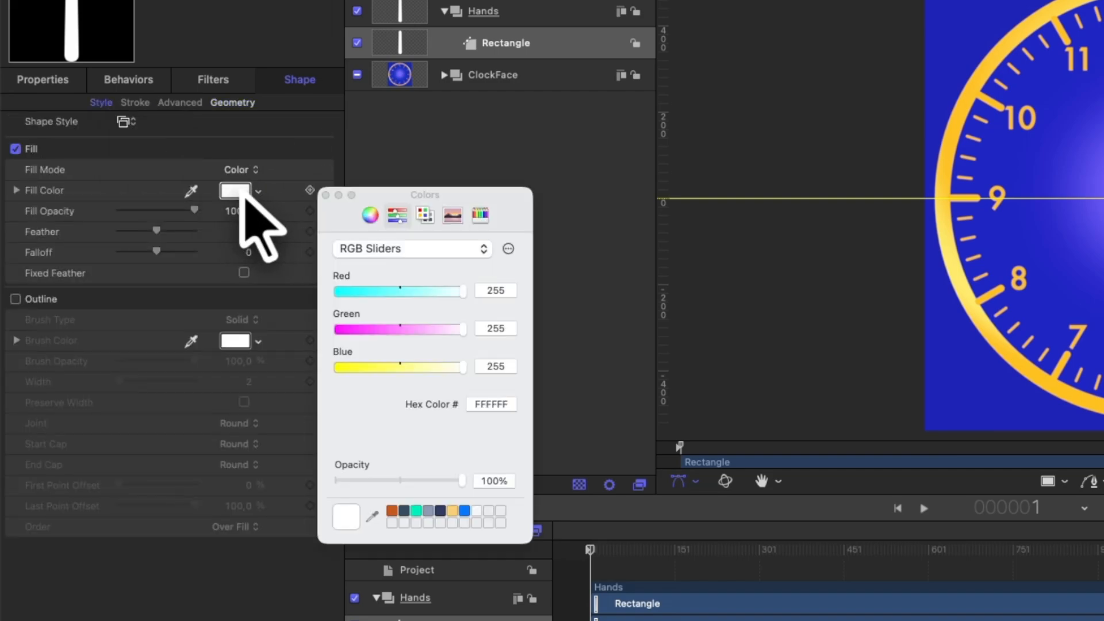
{"action": "double_click", "coordinate": [492, 331]}
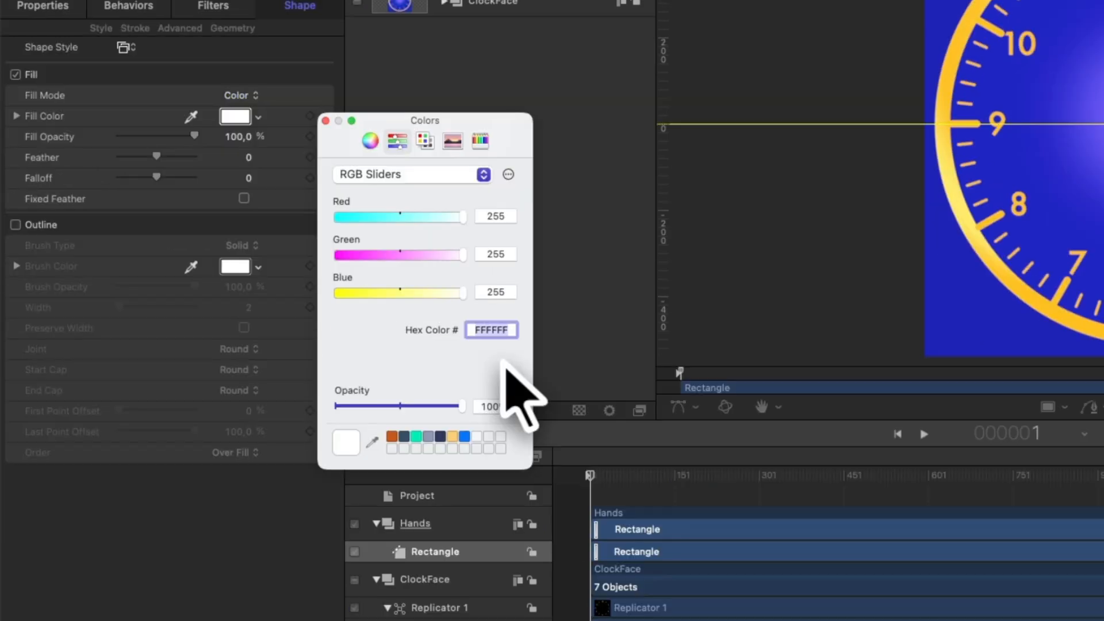
{"action": "type", "text": "FABC38"}
{"action": "key", "text": "Return"}
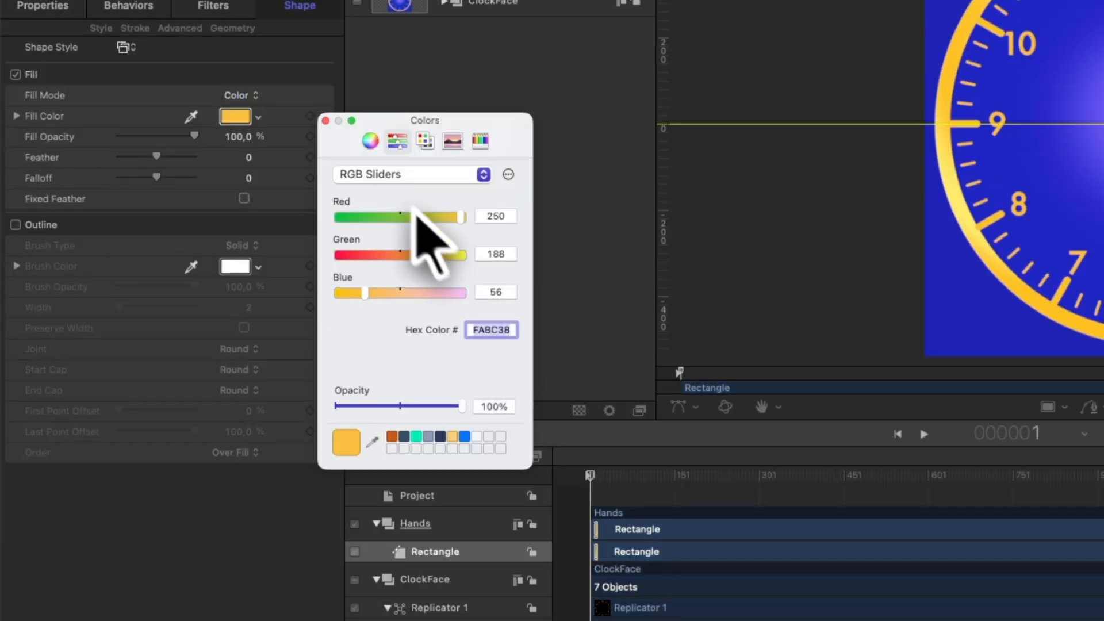
{"action": "left_click", "coordinate": [326, 121]}
{"action": "left_click", "coordinate": [535, 285]}
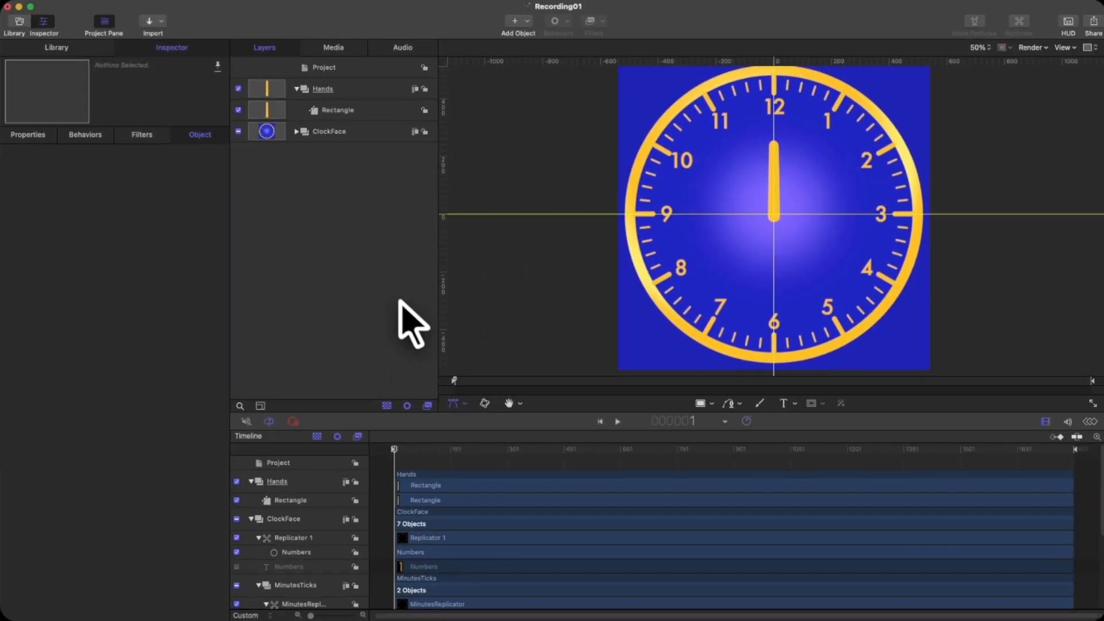
{"action": "double_click", "coordinate": [336, 109]}
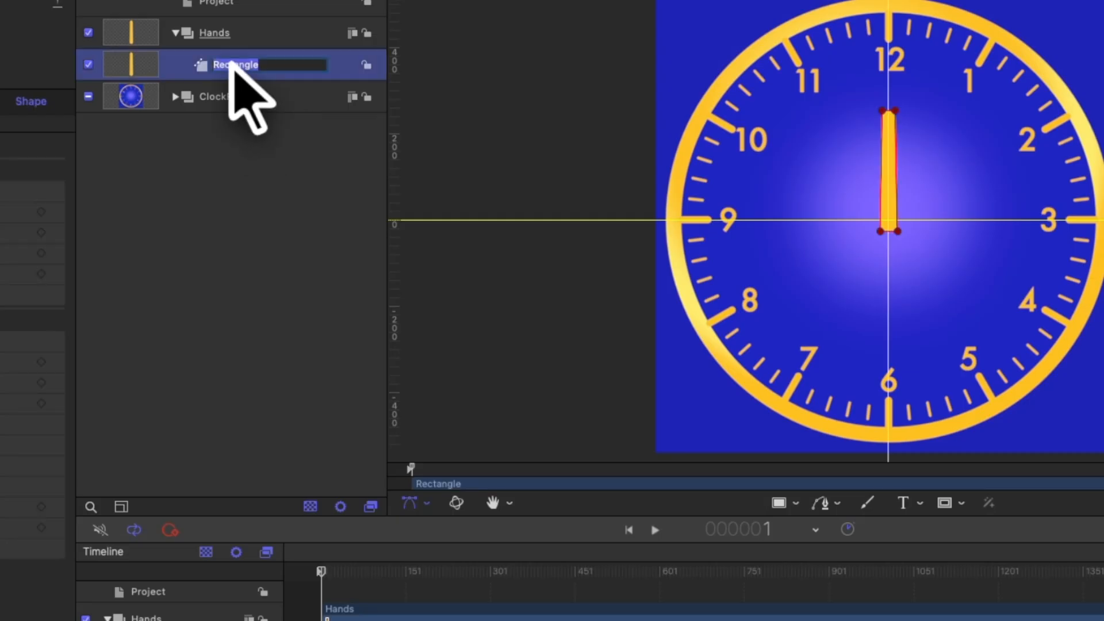
{"action": "double_click", "coordinate": [232, 64]}
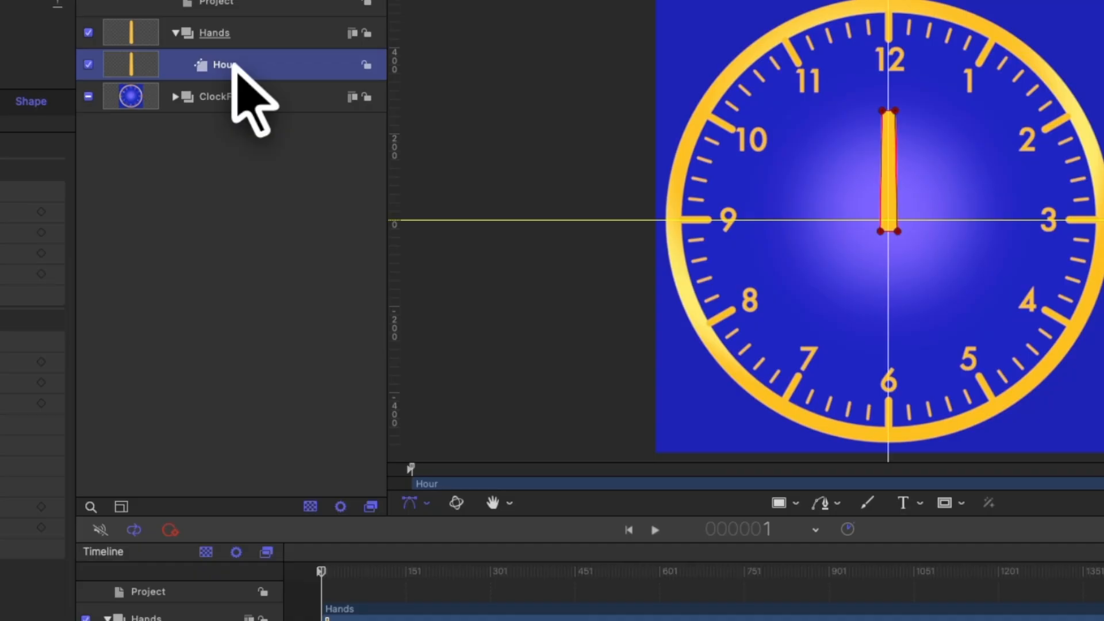
Draw a second, narrower and taller rectangle over the Hour hand and name it Minute
{"action": "left_click", "coordinate": [796, 503]}
{"action": "left_click", "coordinate": [820, 525]}
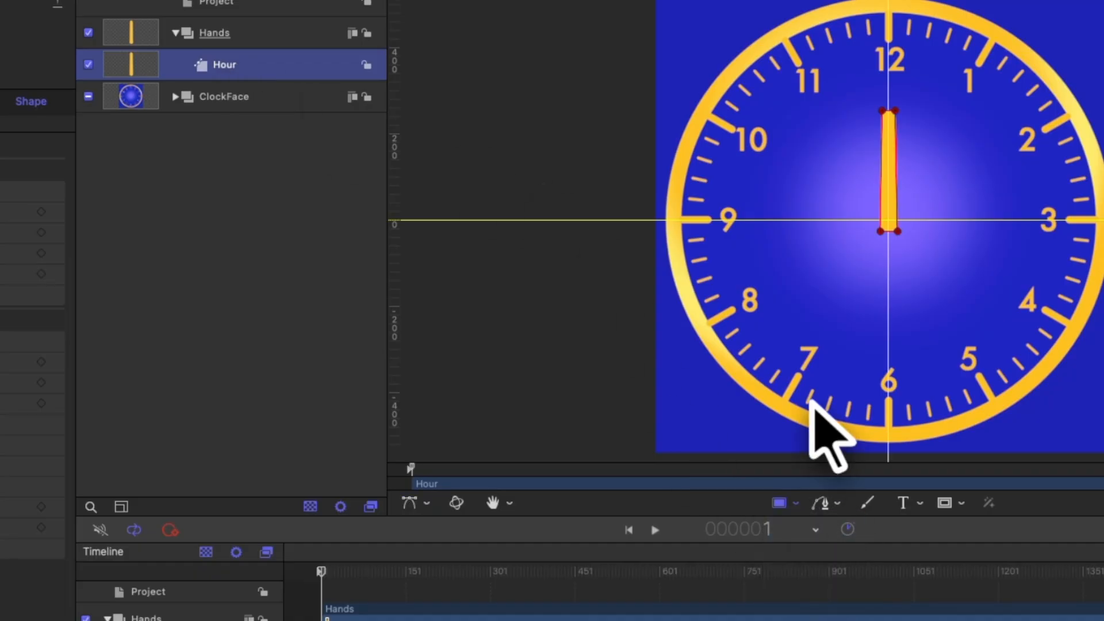
{"action": "left_click_drag", "start_coordinate": [884, 82], "coordinate": [895, 232]}
{"action": "double_click", "coordinate": [229, 151]}
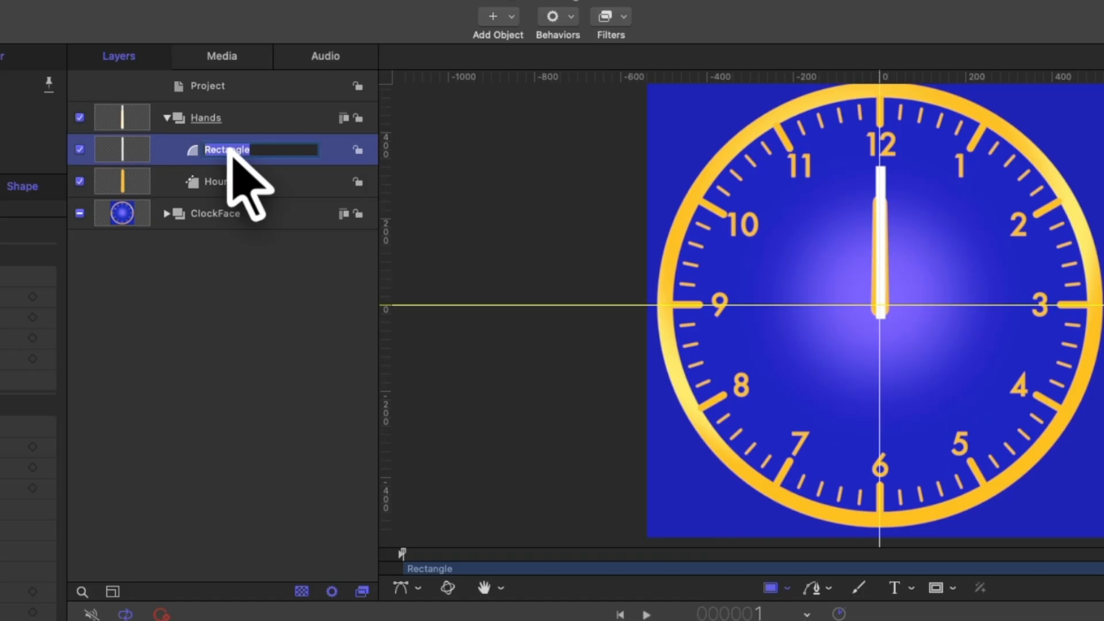
{"action": "type", "text": "Minute"}
{"action": "key", "text": "Return"}
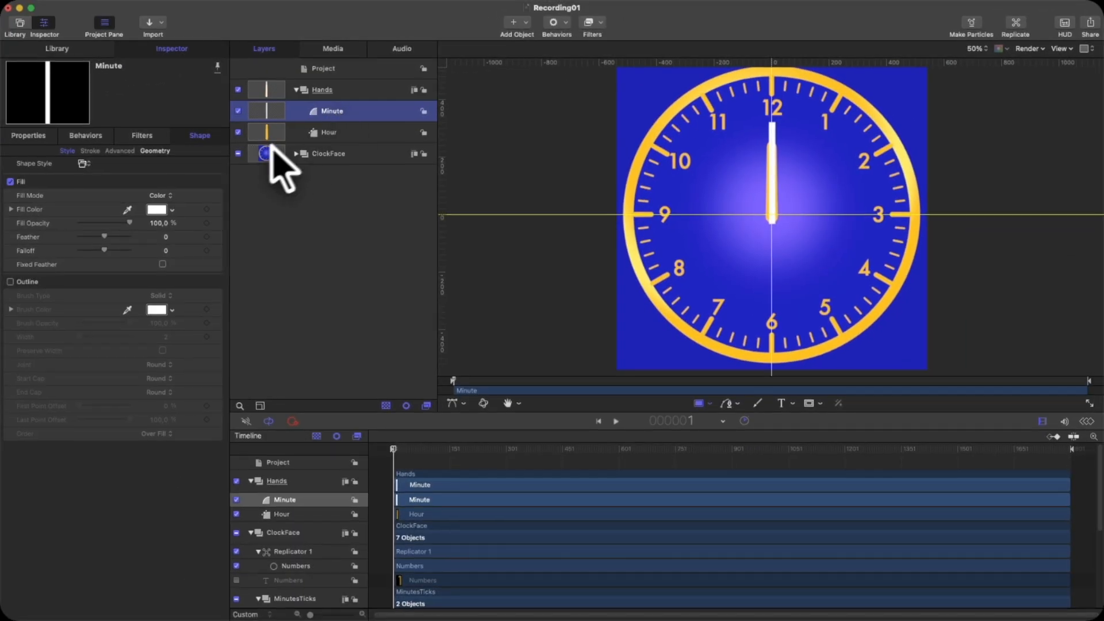
Set the Minute rectangle's overall size to 400
{"action": "left_click", "coordinate": [155, 151]}
{"action": "left_click", "coordinate": [11, 209]}
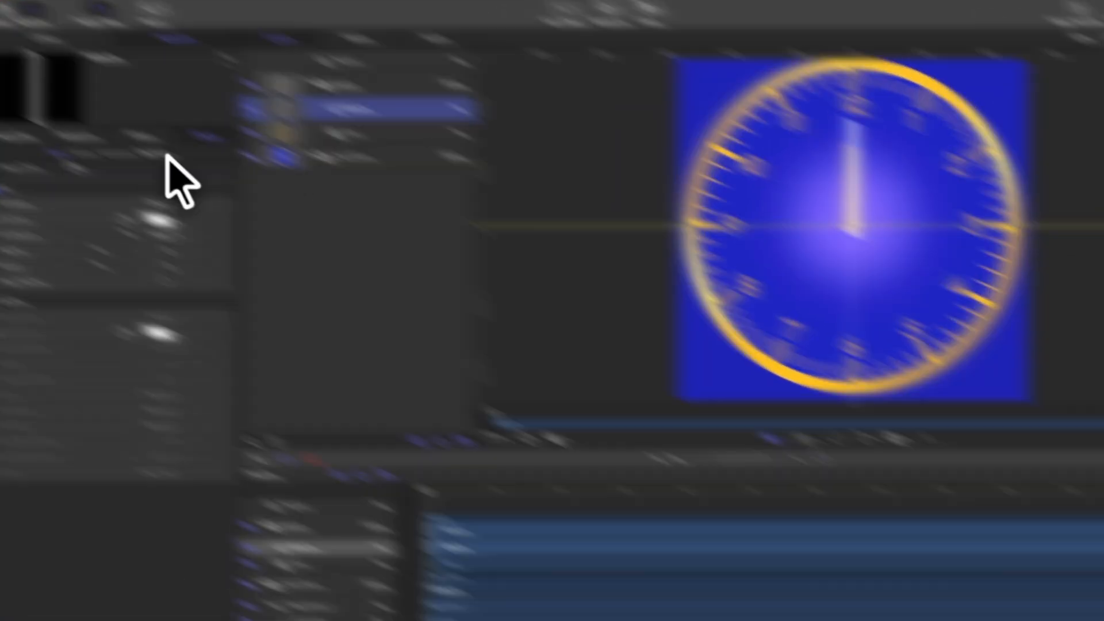
{"action": "left_click", "coordinate": [233, 282]}
{"action": "type", "text": "400"}
{"action": "key", "text": "Return"}
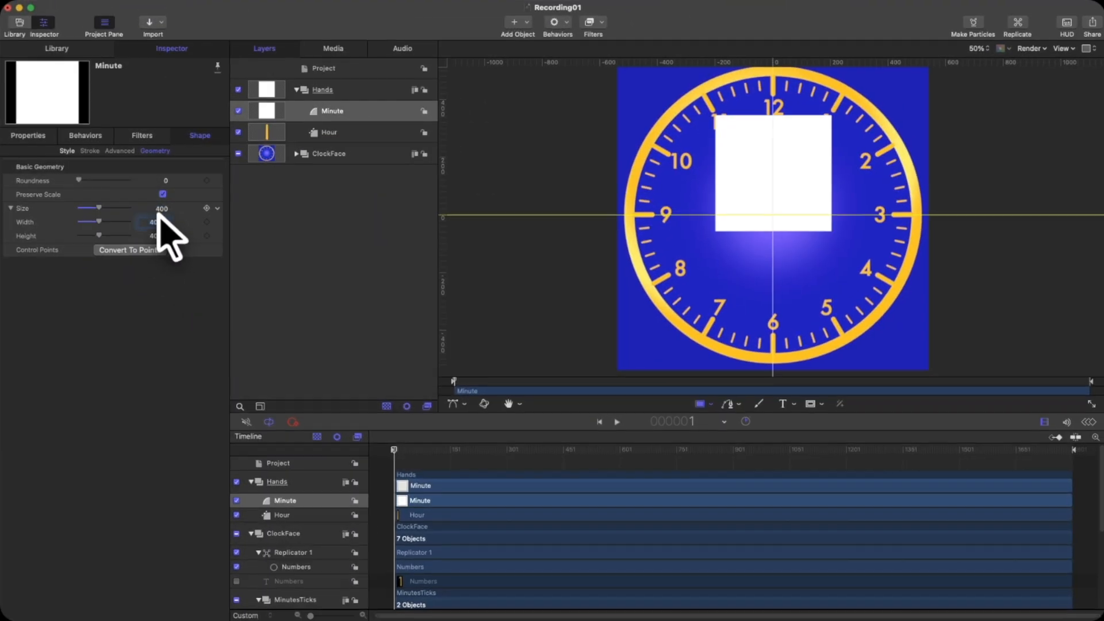
{"action": "left_click", "coordinate": [236, 322]}
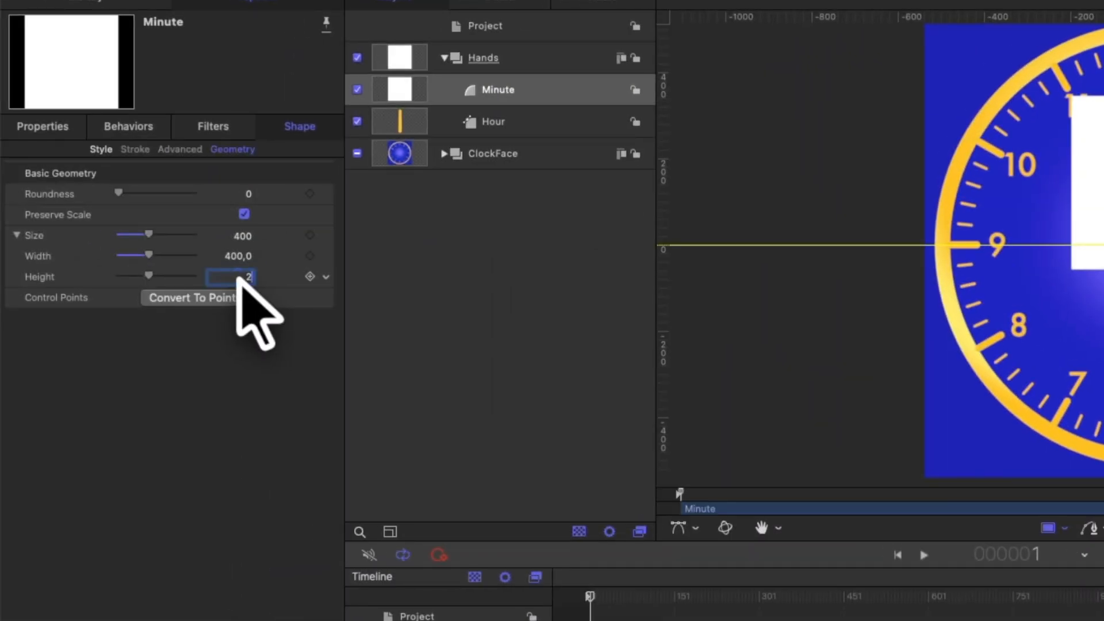
{"action": "type", "text": "5"}
{"action": "key", "text": "Return"}
{"action": "key", "text": "super+z"}
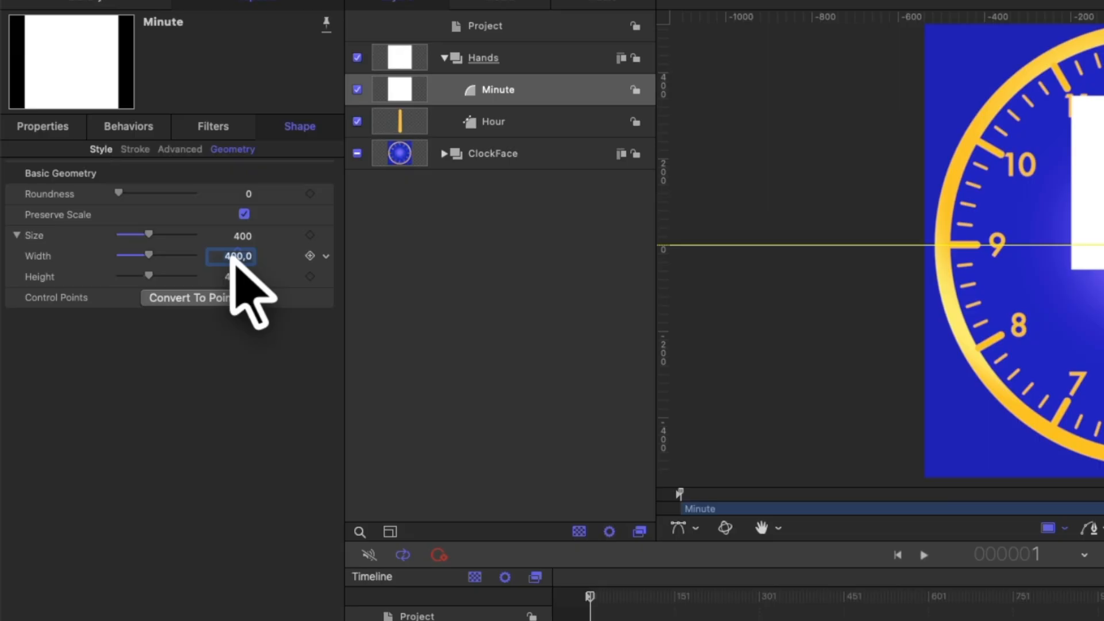
Set the Minute rectangle's width to 25 and its roundness to 8
{"action": "key", "text": "Tab"}
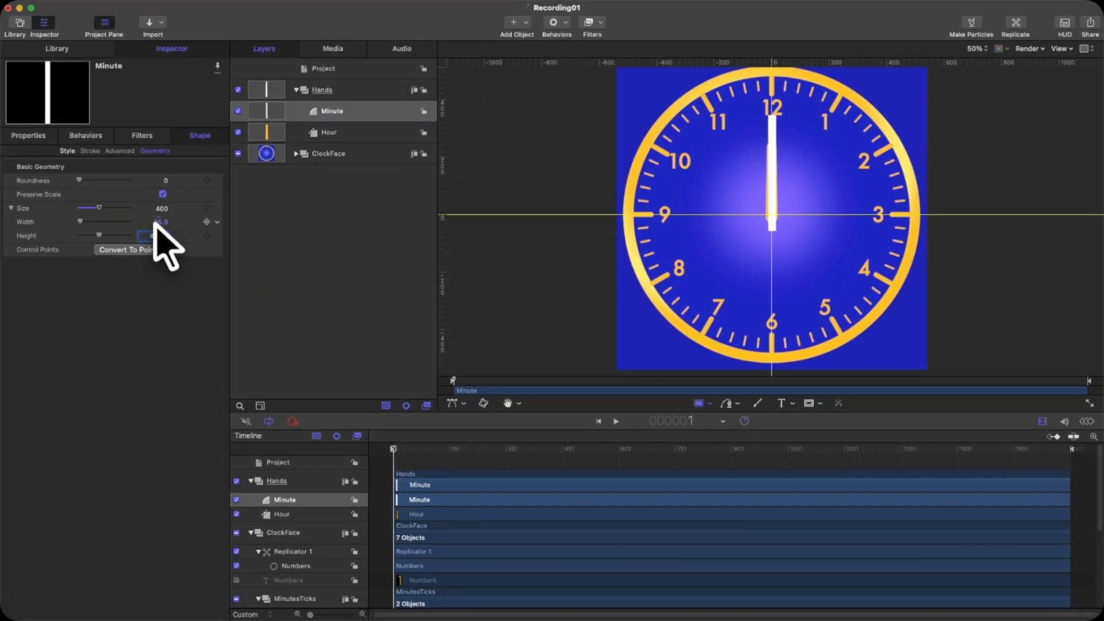
{"action": "left_click", "coordinate": [156, 222]}
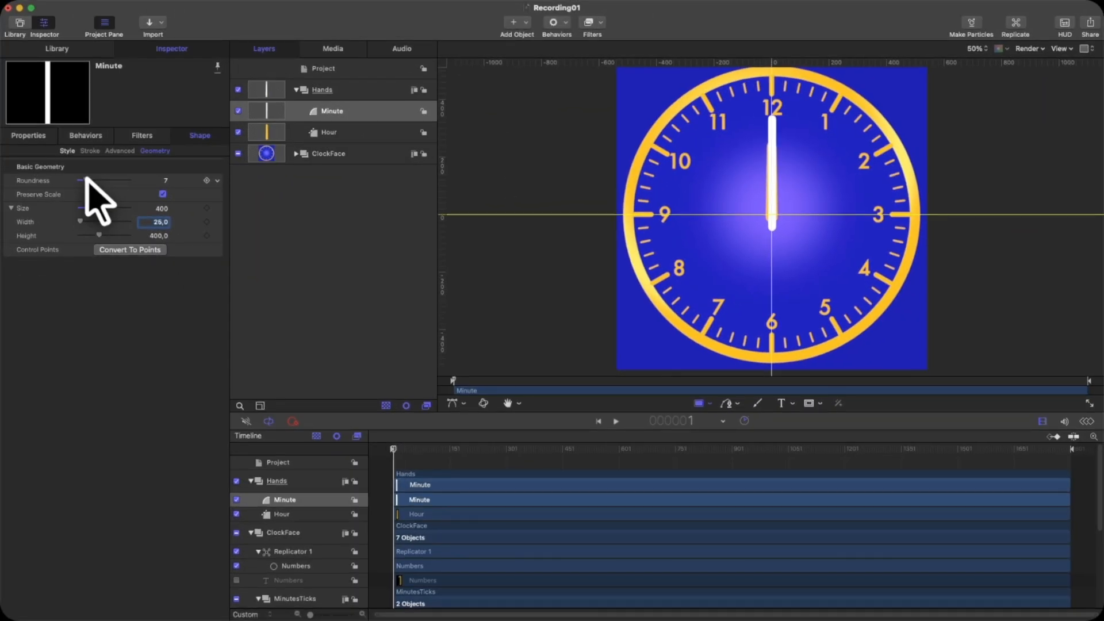
Reset the Minute hand's position to 0, 0 and move its anchor point near its lower end, to about Y -169 px
{"action": "left_click", "coordinate": [38, 137]}
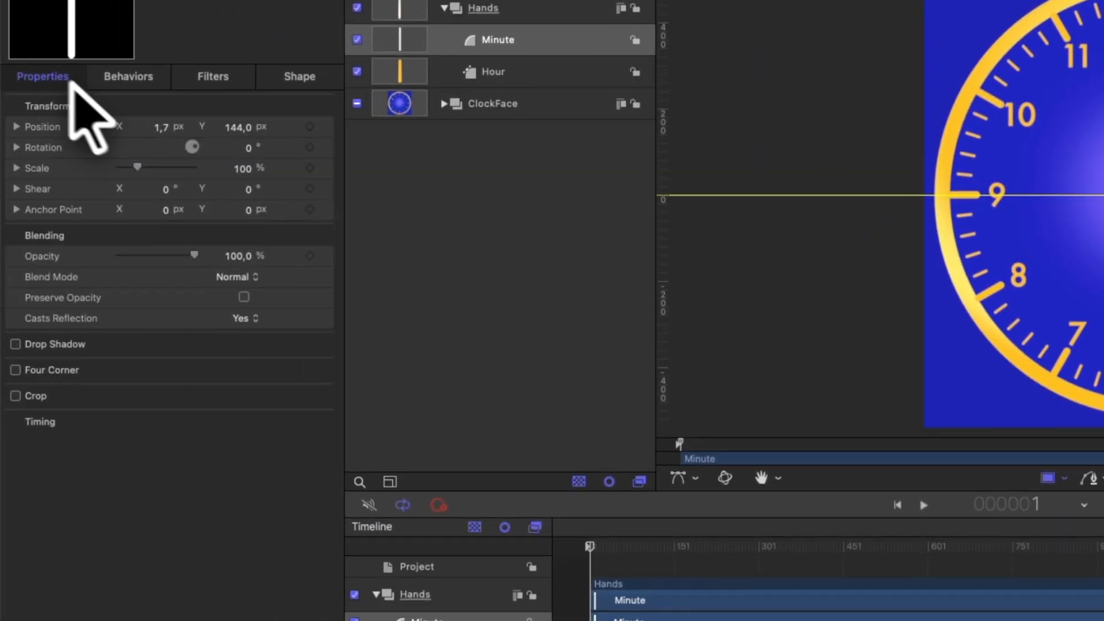
{"action": "right_click", "coordinate": [67, 168]}
{"action": "left_click", "coordinate": [120, 179]}
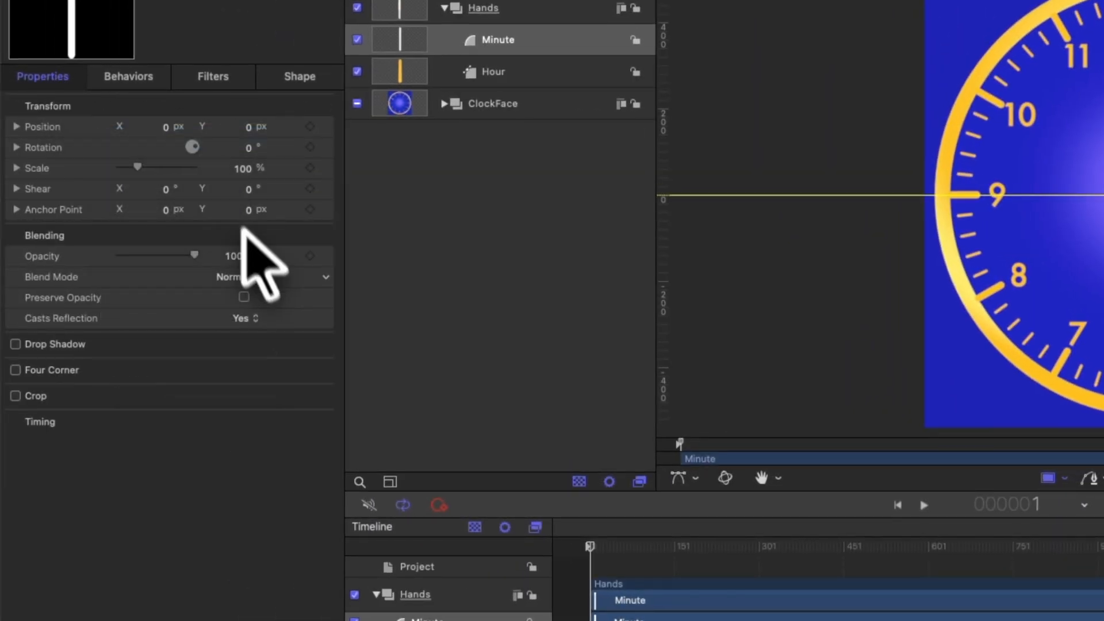
{"action": "left_click", "coordinate": [686, 478]}
{"action": "left_click", "coordinate": [698, 528]}
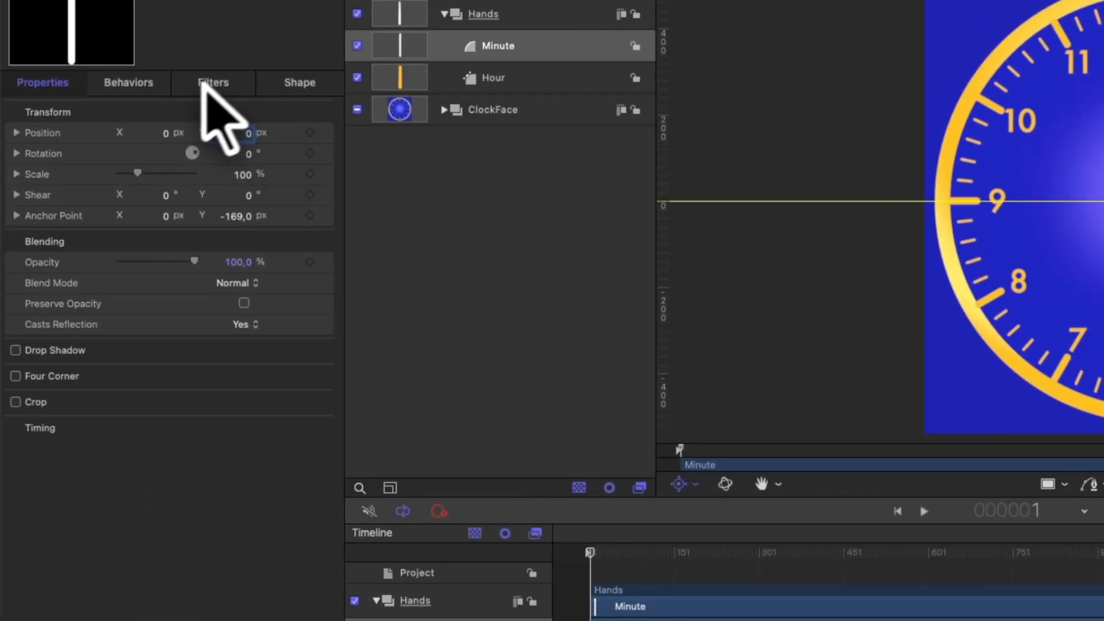
Fill the Minute hand with hex colour FABC38
{"action": "left_click", "coordinate": [297, 83]}
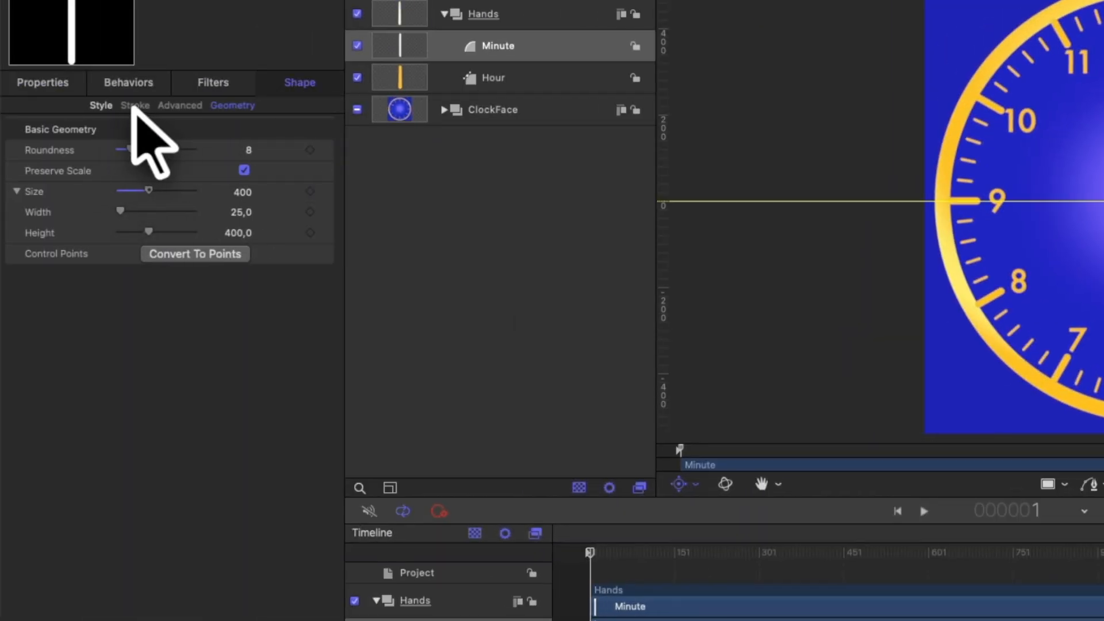
{"action": "left_click", "coordinate": [109, 106]}
{"action": "left_click", "coordinate": [254, 194]}
{"action": "left_click", "coordinate": [248, 194]}
{"action": "left_click", "coordinate": [486, 407]}
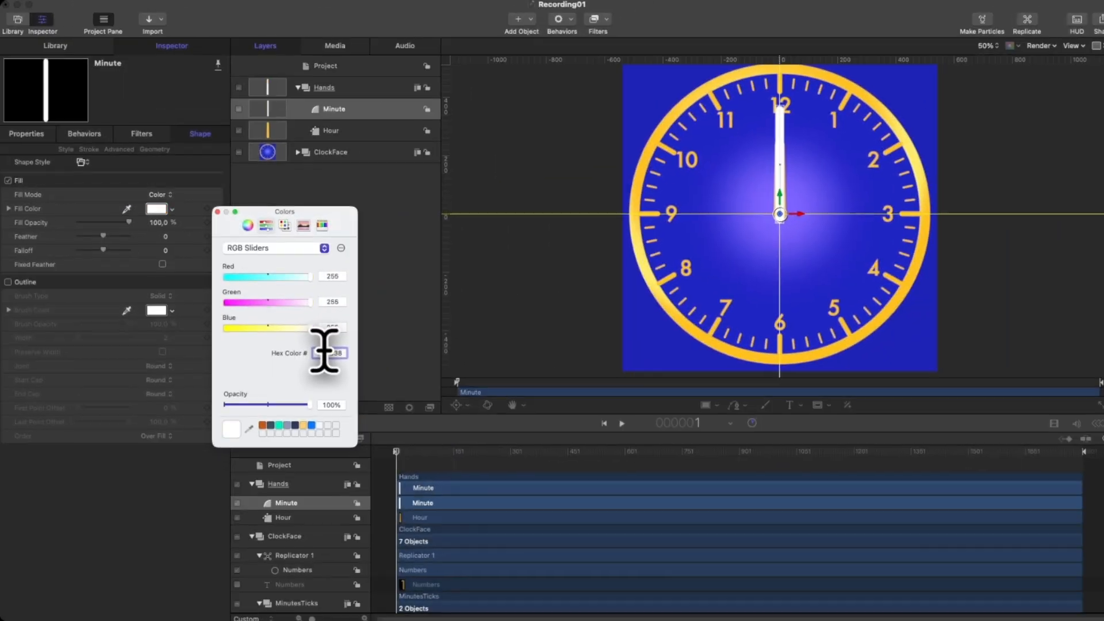
{"action": "type", "text": "FABC38"}
{"action": "key", "text": "Return"}
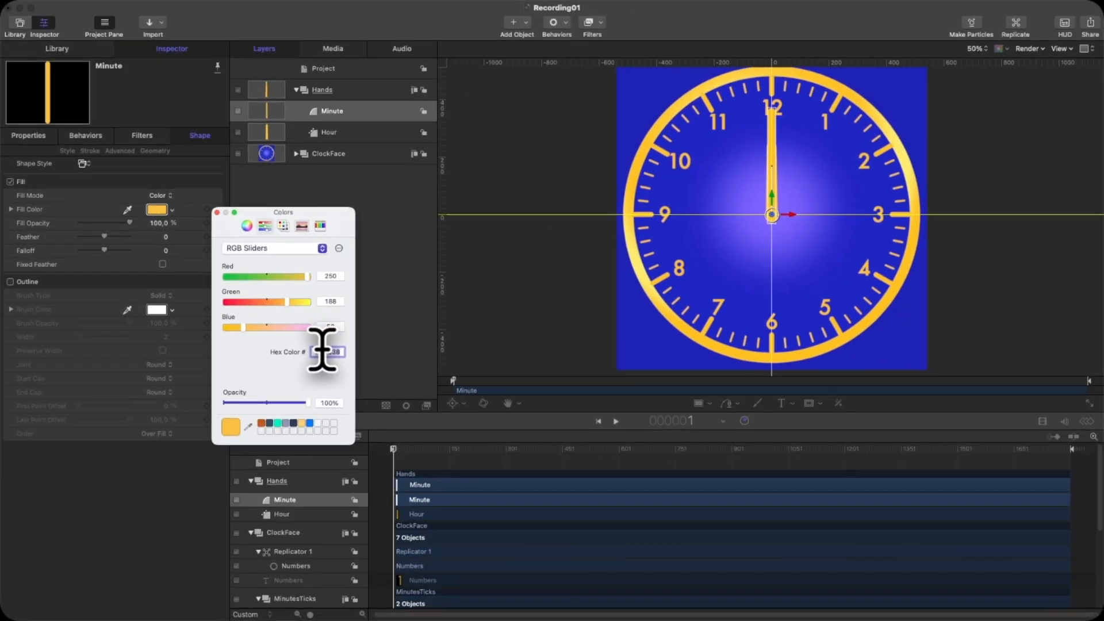
{"action": "left_click", "coordinate": [217, 212]}
{"action": "left_click", "coordinate": [409, 320]}
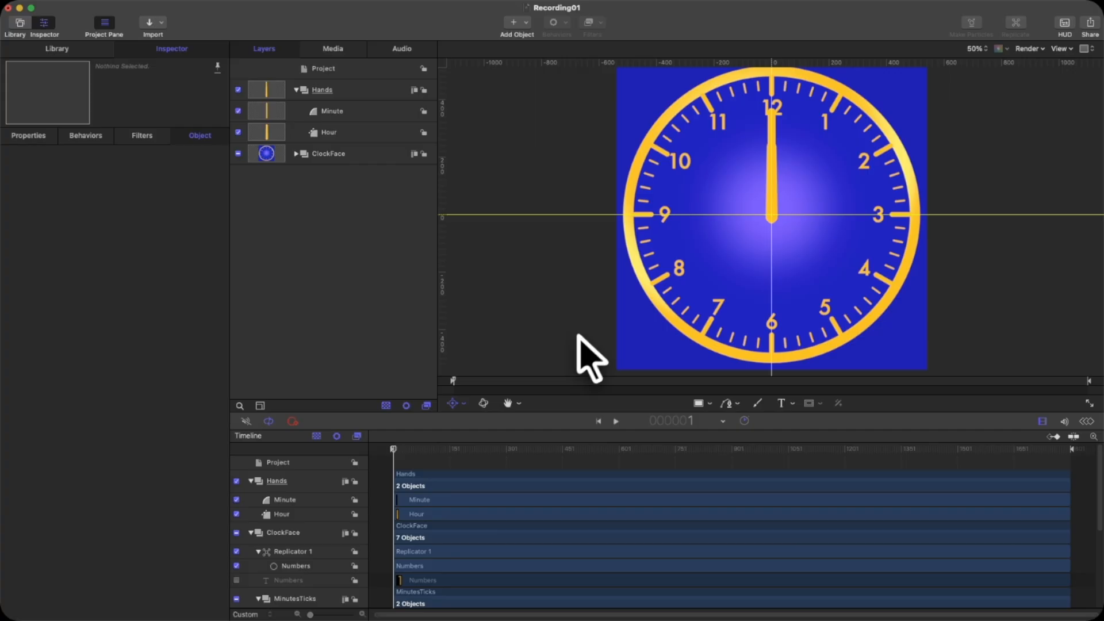
Enable Drop Shadow on the Minute and Hour hands together
{"action": "left_click", "coordinate": [338, 111]}
{"action": "left_click", "coordinate": [327, 132], "text": "shift"}
{"action": "left_click", "coordinate": [29, 135]}
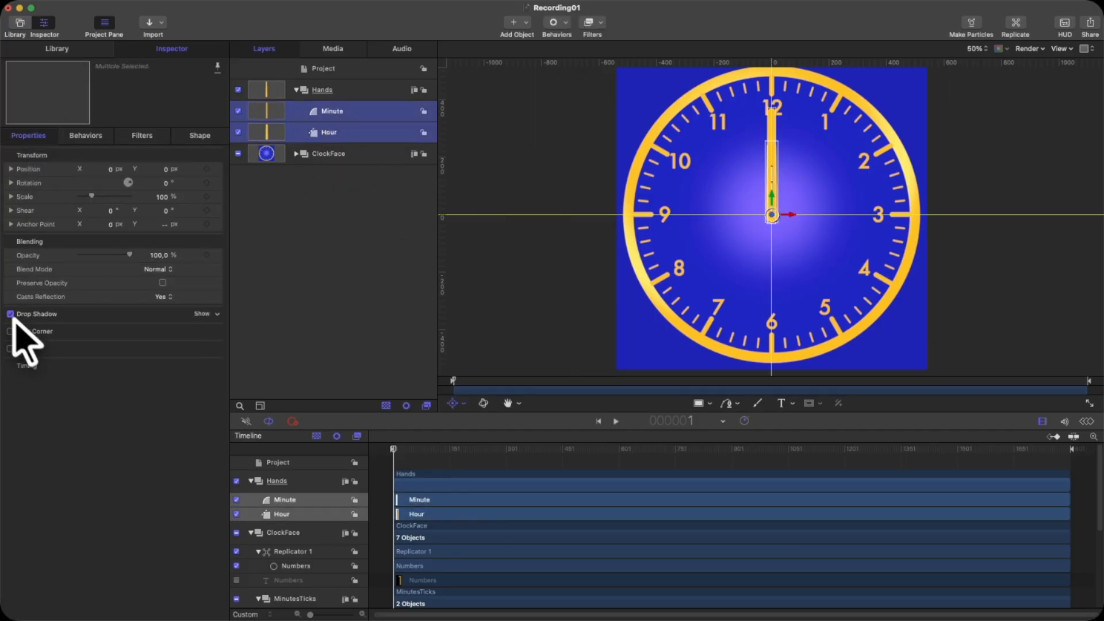
{"action": "left_click", "coordinate": [333, 315]}
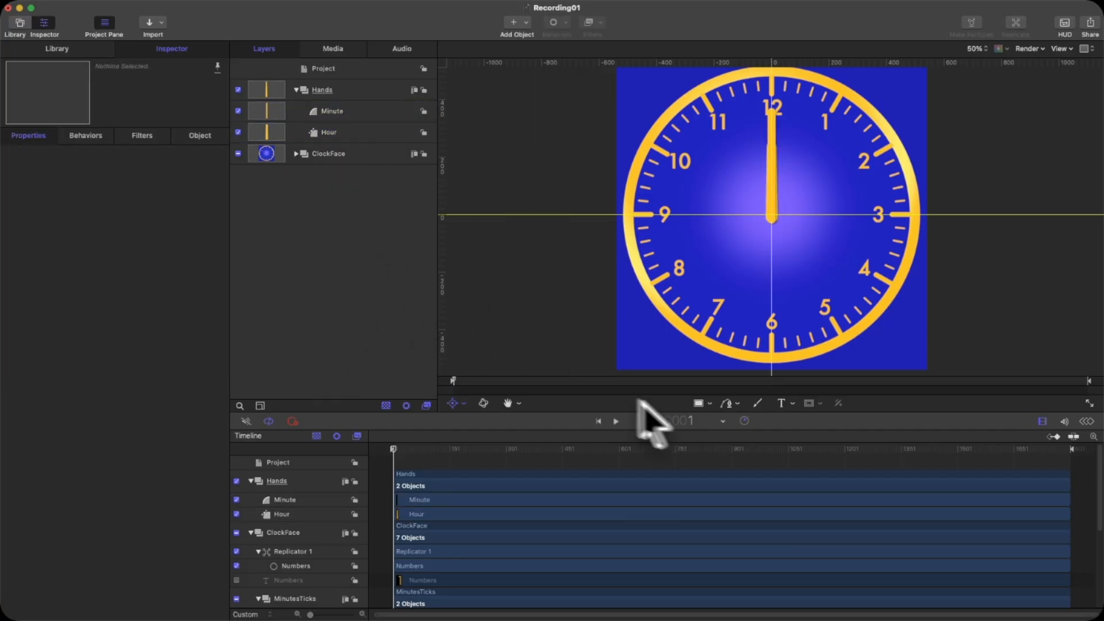
Draw a thin vertical rectangle longer than the Minute hand in the Hands group and reset its position
{"action": "left_click", "coordinate": [710, 404]}
{"action": "left_click", "coordinate": [720, 419]}
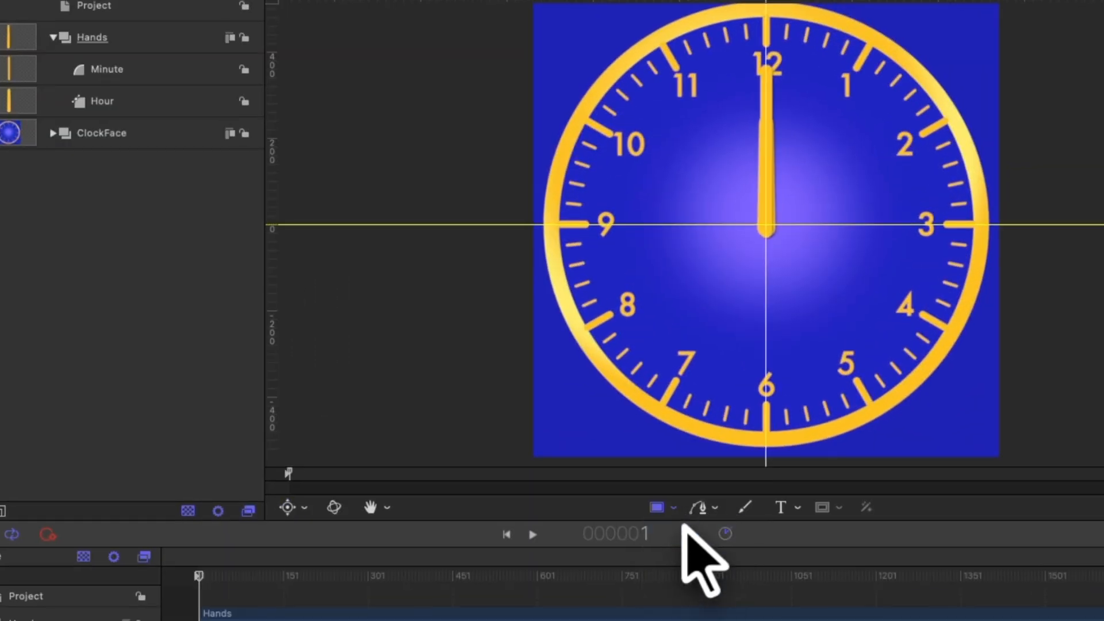
{"action": "mouse_move", "coordinate": [763, 36]}
{"action": "left_mouse_down"}
{"action": "mouse_move", "coordinate": [771, 271]}
{"action": "mouse_move", "coordinate": [773, 237]}
{"action": "left_mouse_up"}
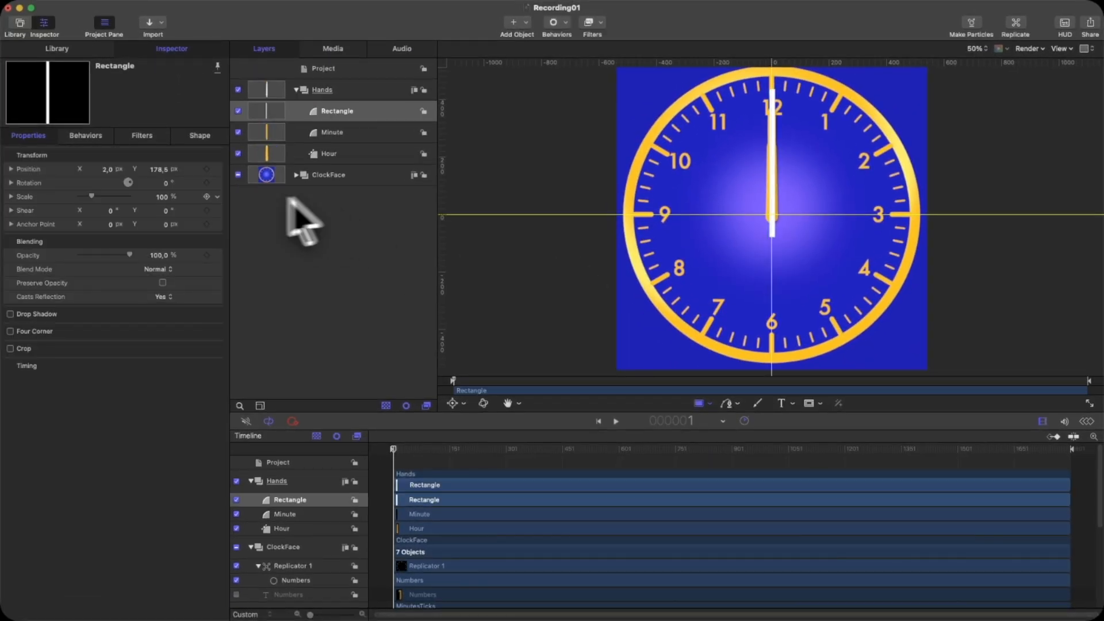
{"action": "right_click", "coordinate": [62, 170]}
{"action": "left_click", "coordinate": [87, 176]}
Change the thin rectangle's fill colour to orange-red
{"action": "left_click", "coordinate": [197, 135]}
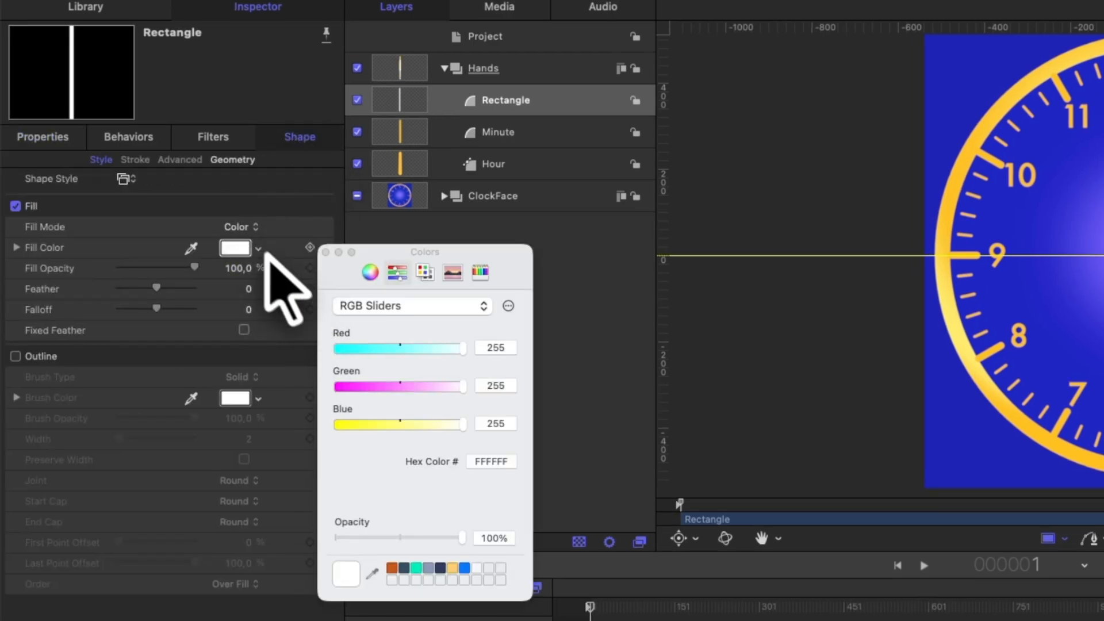
{"action": "left_click", "coordinate": [260, 251]}
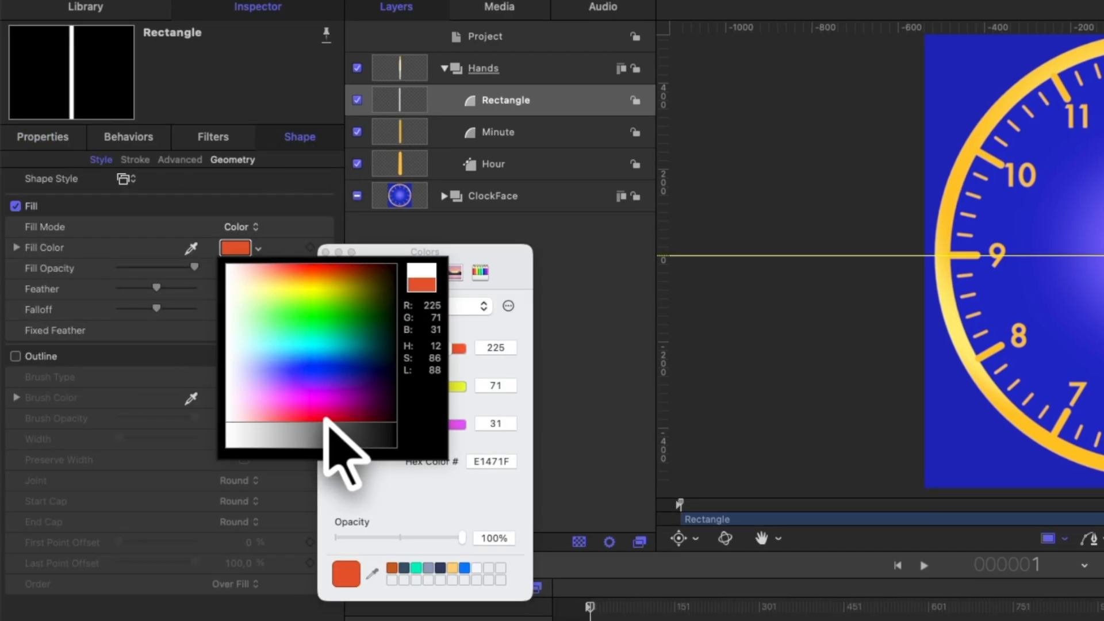
{"action": "left_click", "coordinate": [322, 418]}
{"action": "left_click", "coordinate": [326, 252]}
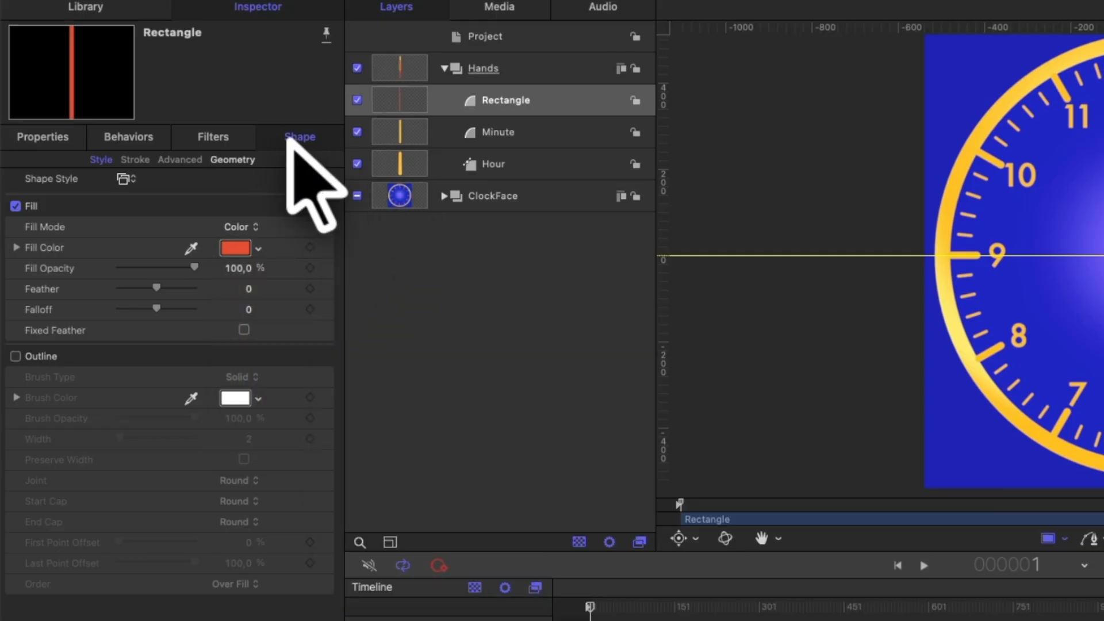
Set the Roundness of the orange-red rectangle to 2
{"action": "left_click", "coordinate": [233, 159]}
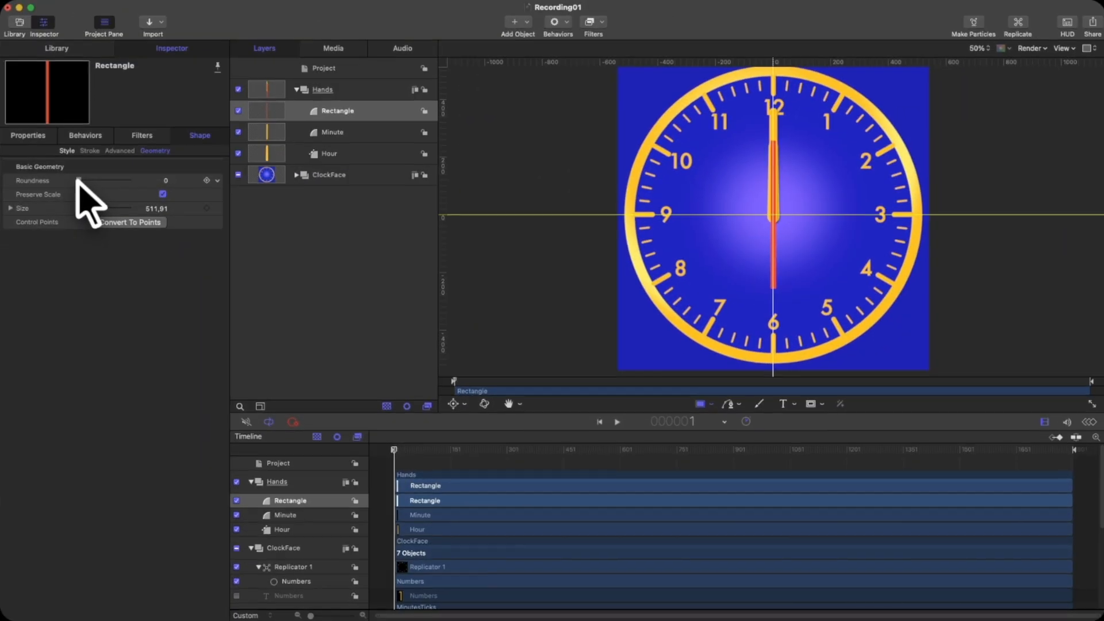
{"action": "left_click_drag", "start_coordinate": [79, 180], "coordinate": [80, 180]}
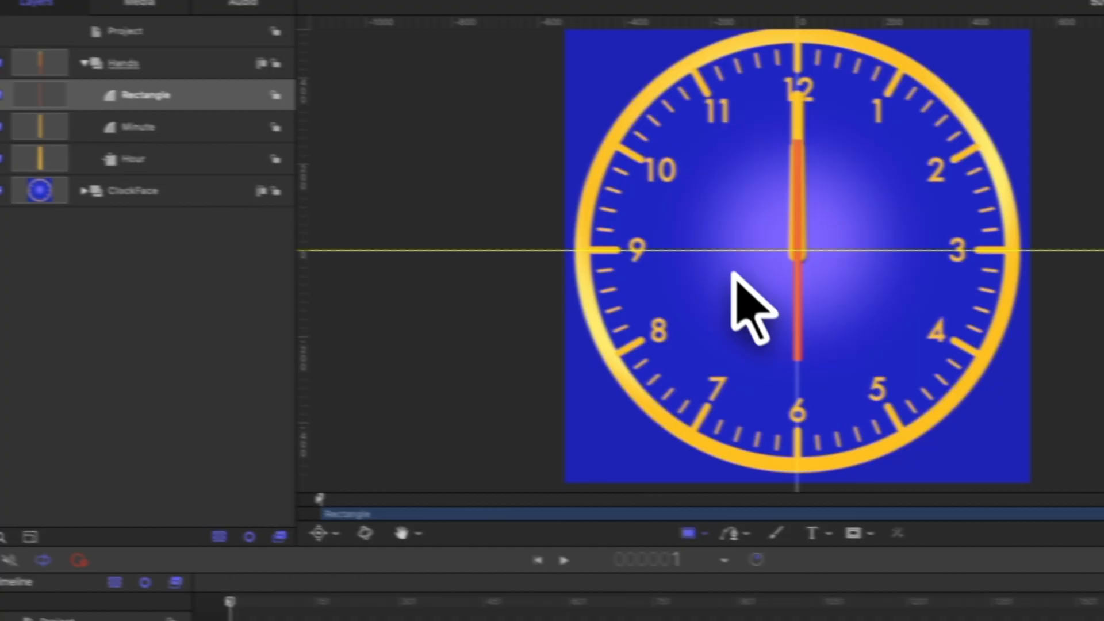
{"action": "key", "text": "super+equal"}
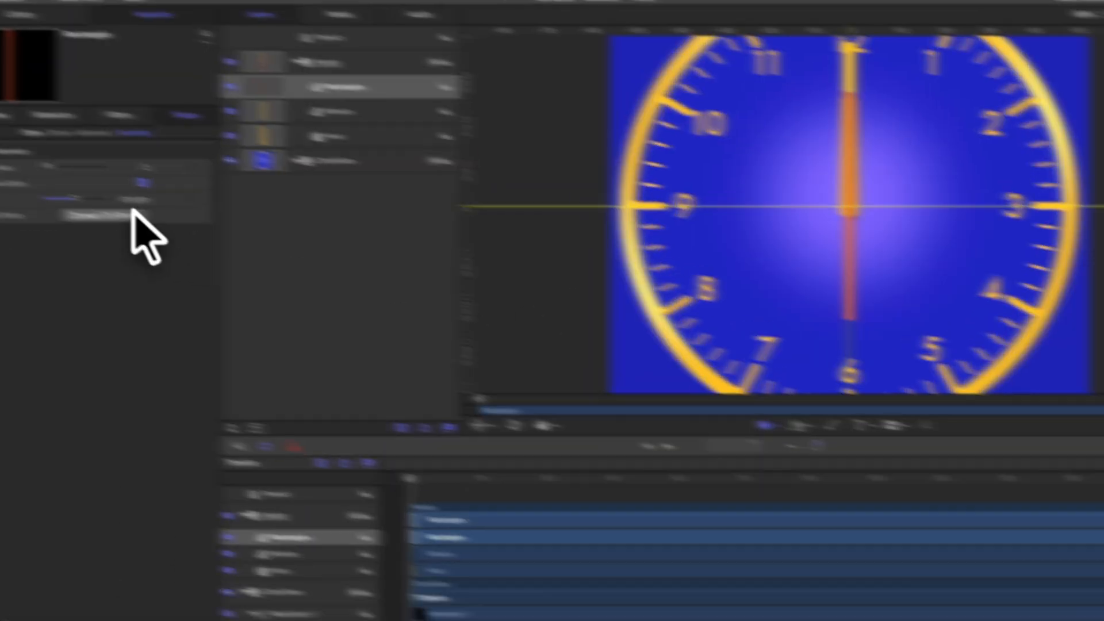
Convert the rectangle to control points and narrow its top end by setting Point 1 X to -3 and Point 2 X to 3
{"action": "left_click", "coordinate": [145, 222]}
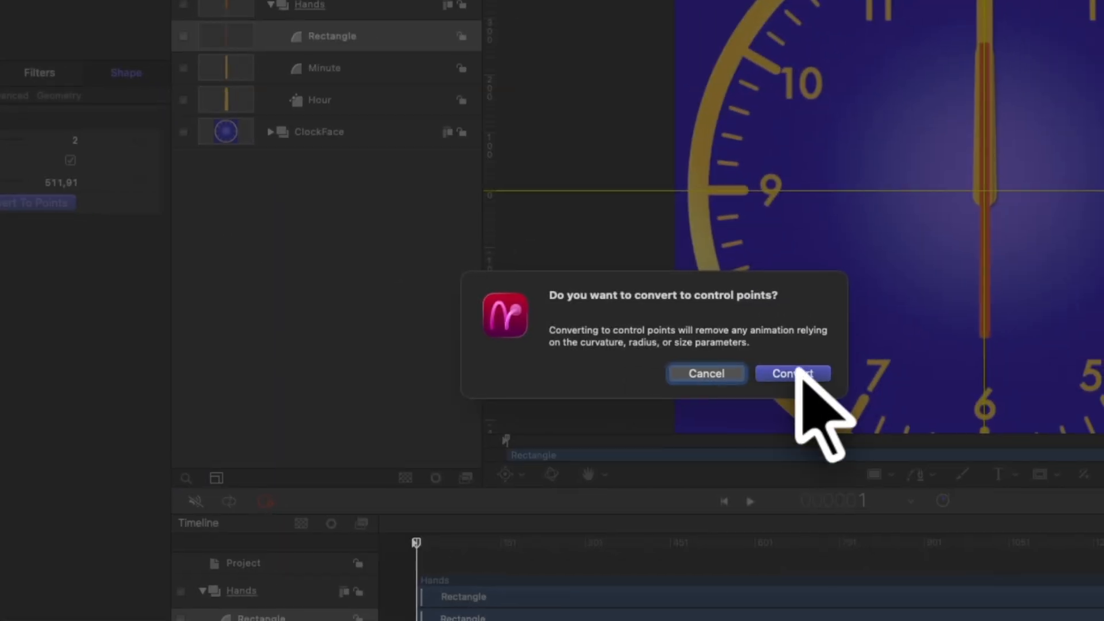
{"action": "left_click", "coordinate": [802, 374]}
{"action": "left_click", "coordinate": [154, 270]}
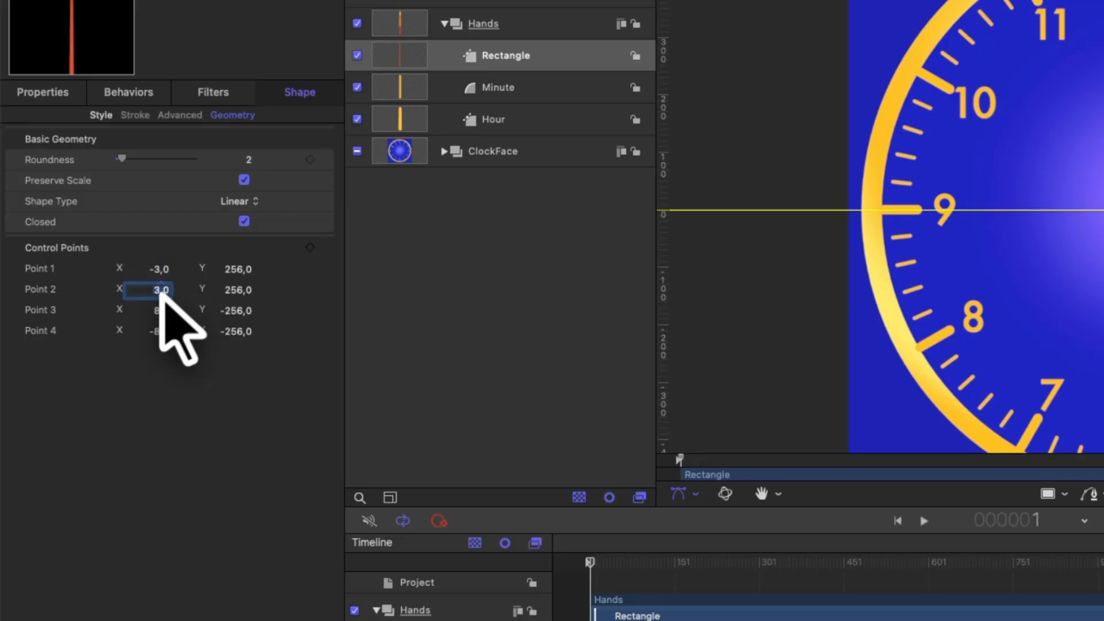
Move the rectangle's anchor point down to Y about -188.8 px and set its Y position to 0
{"action": "left_click", "coordinate": [44, 93]}
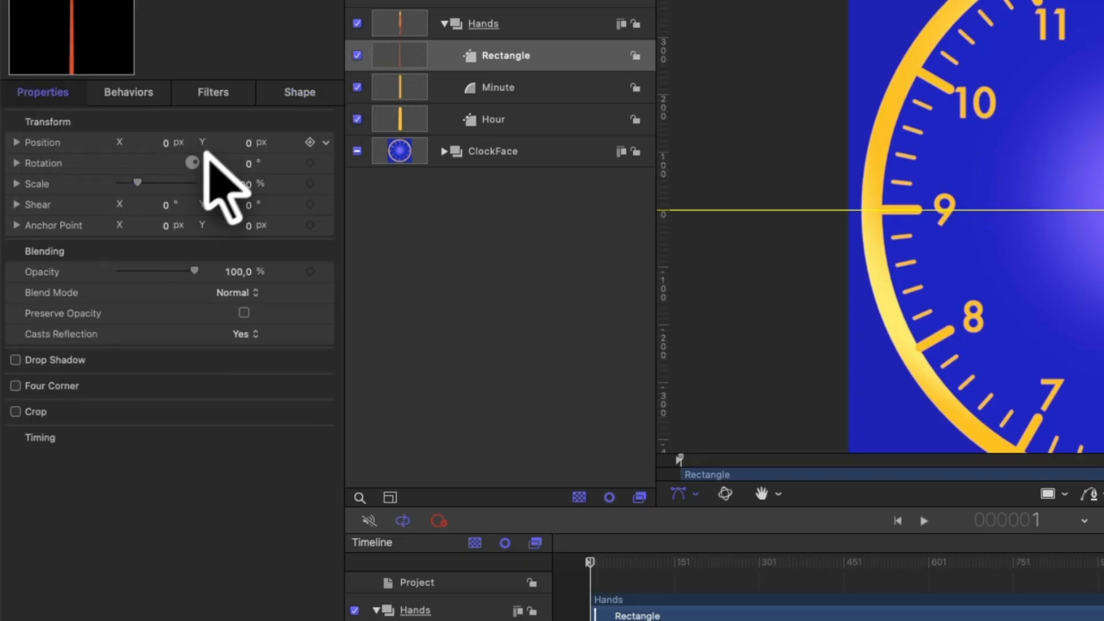
{"action": "left_click", "coordinate": [693, 495]}
{"action": "left_click", "coordinate": [705, 539]}
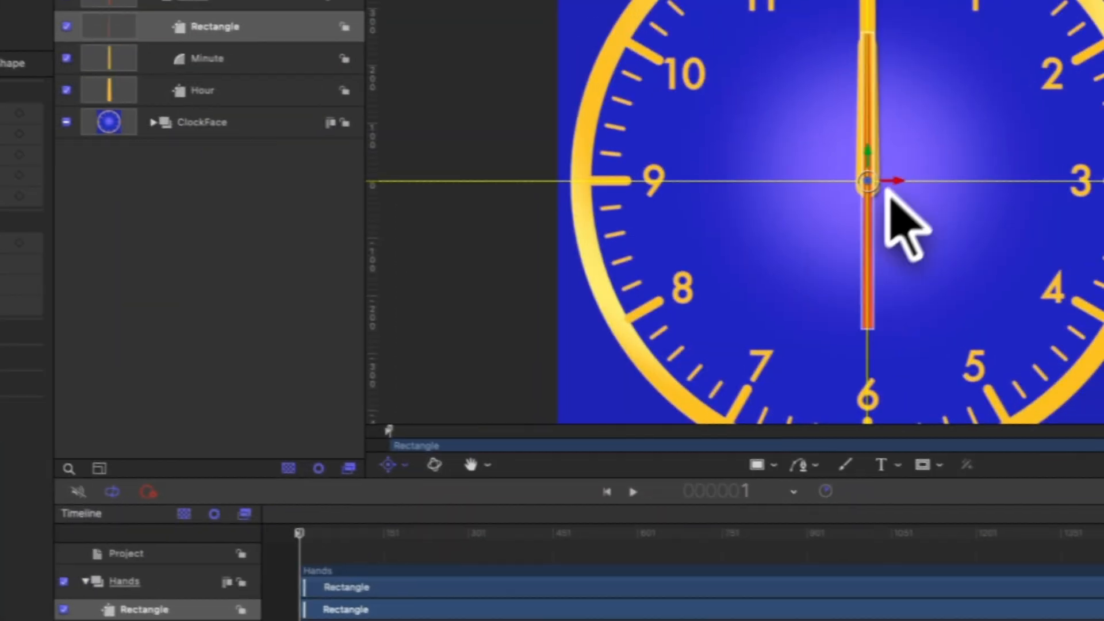
{"action": "left_click_drag", "start_coordinate": [873, 182], "coordinate": [873, 256]}
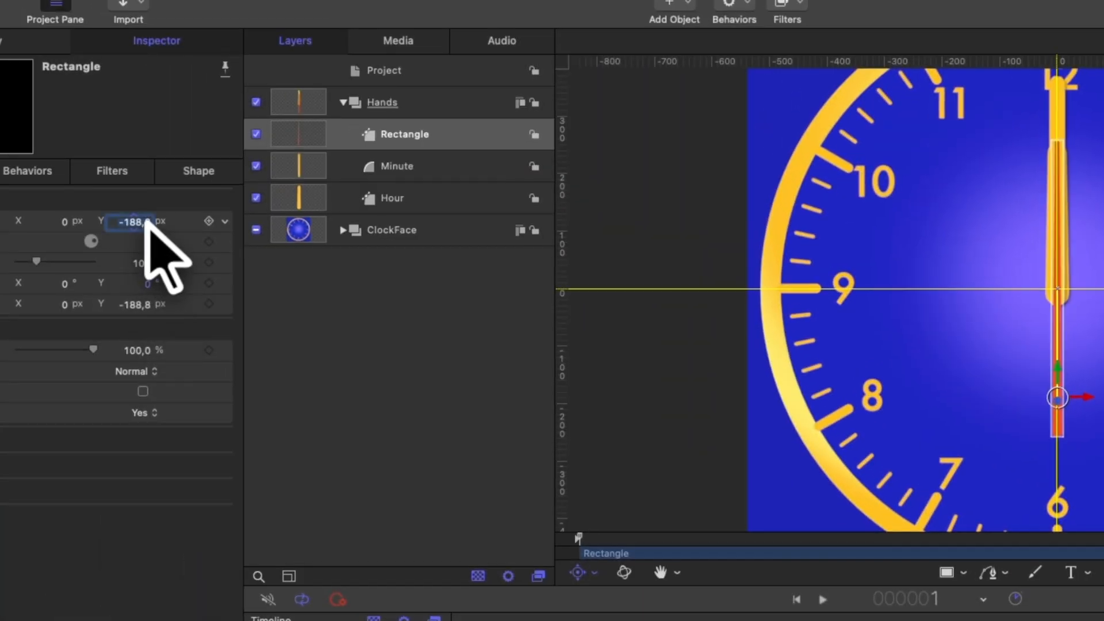
{"action": "type", "text": "0"}
{"action": "key", "text": "Return"}
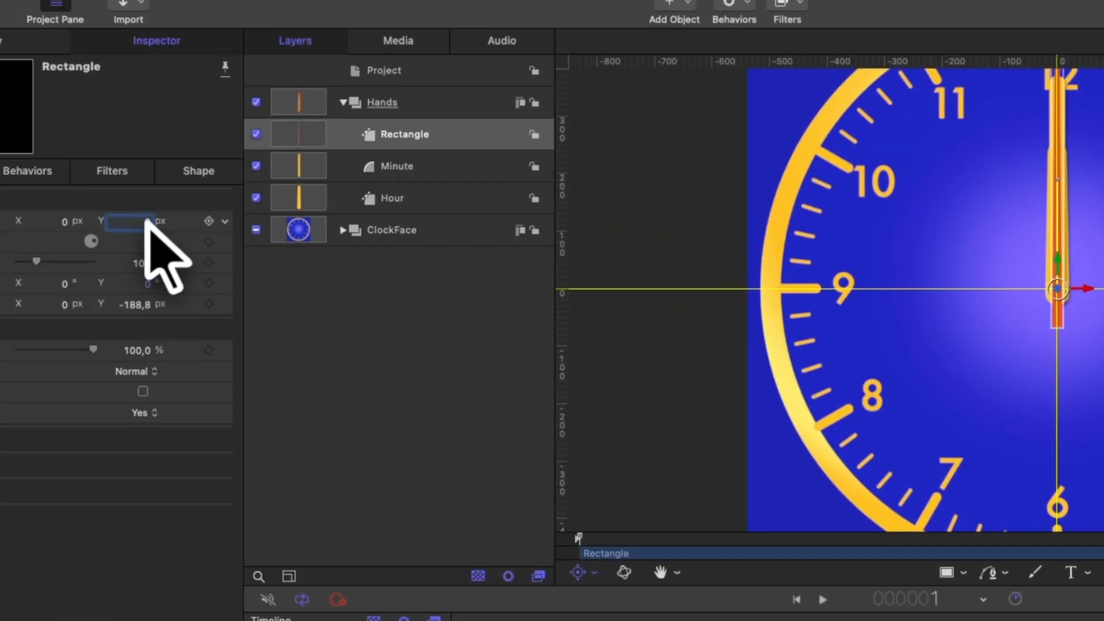
{"action": "left_click", "coordinate": [671, 236]}
{"action": "key", "text": "super+minus"}
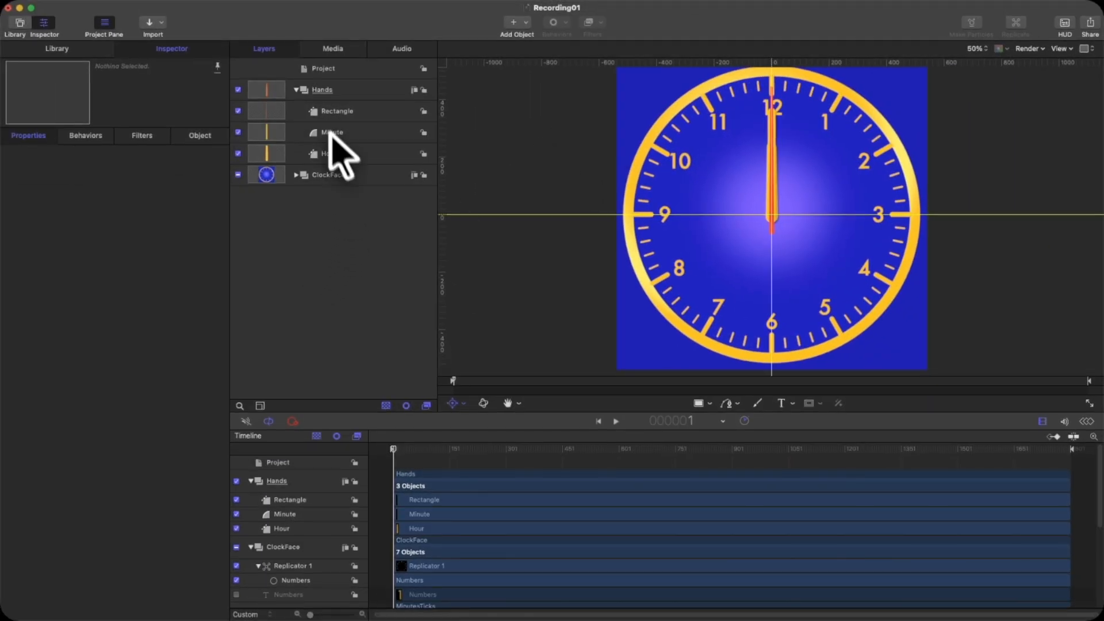
Rename the Rectangle layer in the Hands group as Second
{"action": "left_click", "coordinate": [332, 152]}
{"action": "double_click", "coordinate": [335, 112]}
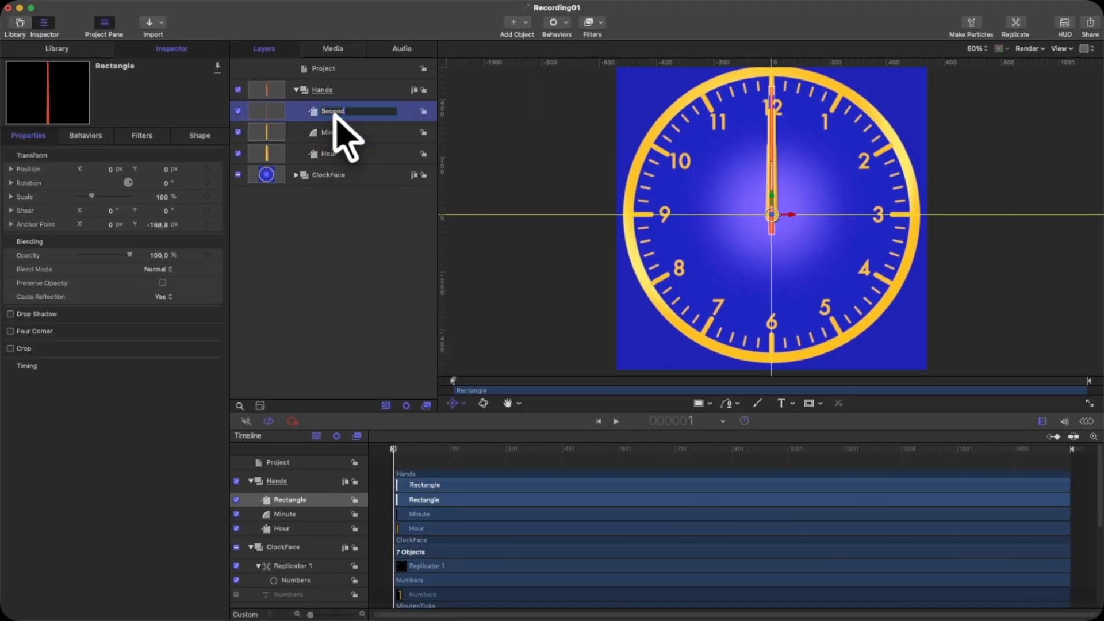
{"action": "right_click", "coordinate": [344, 220]}
Draw a small circle over the pivot of the hands and reset its position to the clock's centre
{"action": "left_click", "coordinate": [709, 404]}
{"action": "left_click", "coordinate": [713, 434]}
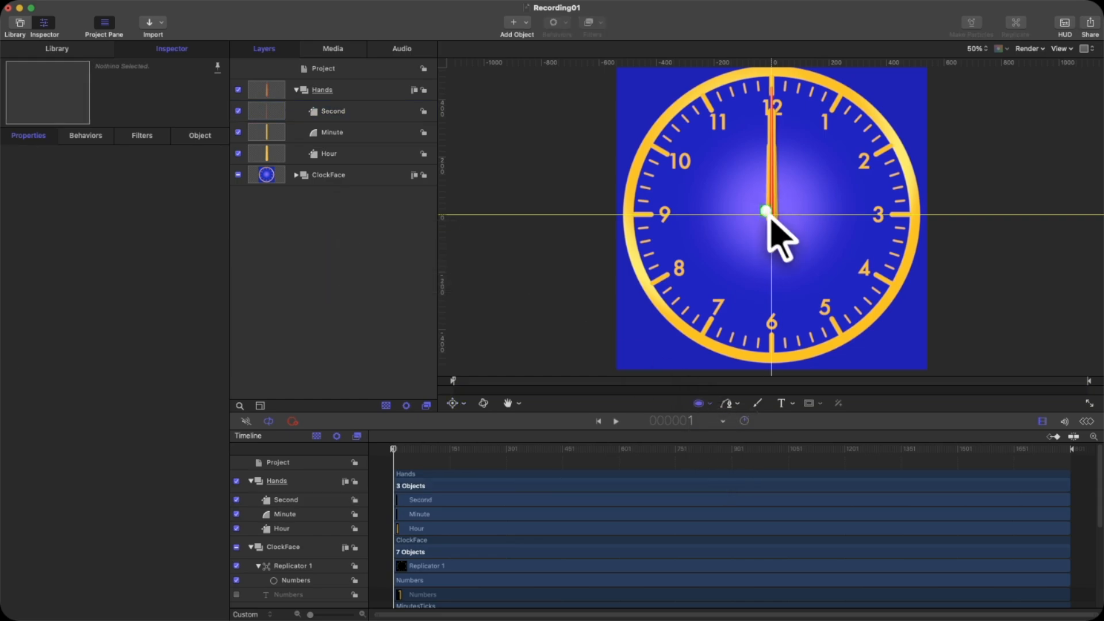
{"action": "left_click_drag", "start_coordinate": [784, 229], "coordinate": [786, 229]}
{"action": "right_click", "coordinate": [58, 167]}
{"action": "left_click", "coordinate": [74, 169]}
Fill the centre circle with hex colour FABC38
{"action": "left_click", "coordinate": [201, 136]}
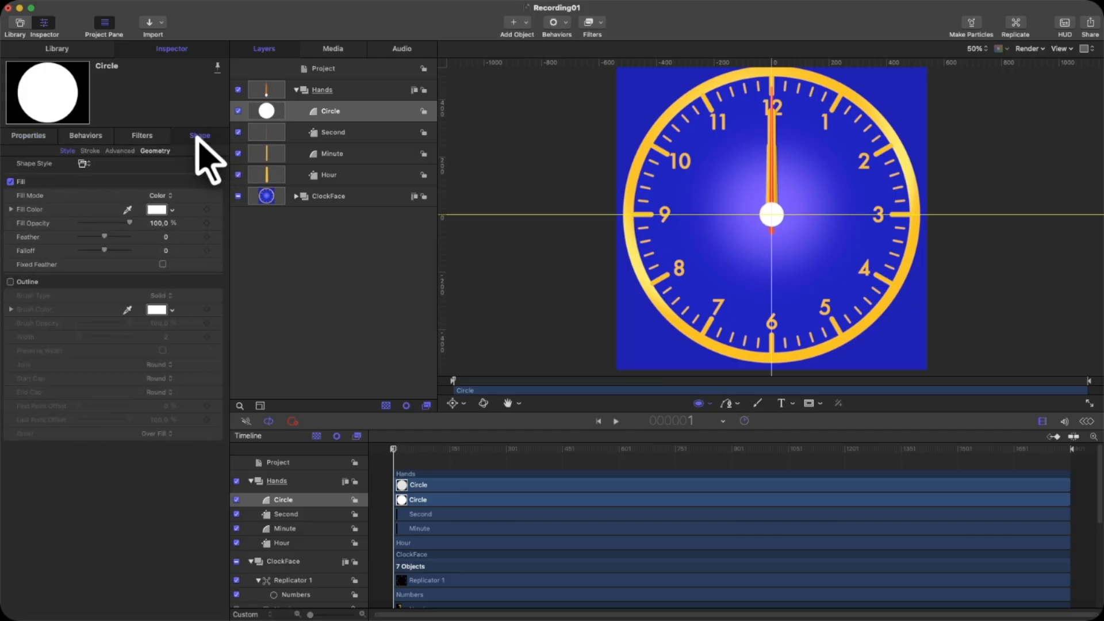
{"action": "left_click", "coordinate": [170, 209]}
{"action": "left_click", "coordinate": [161, 209]}
{"action": "left_click", "coordinate": [161, 210]}
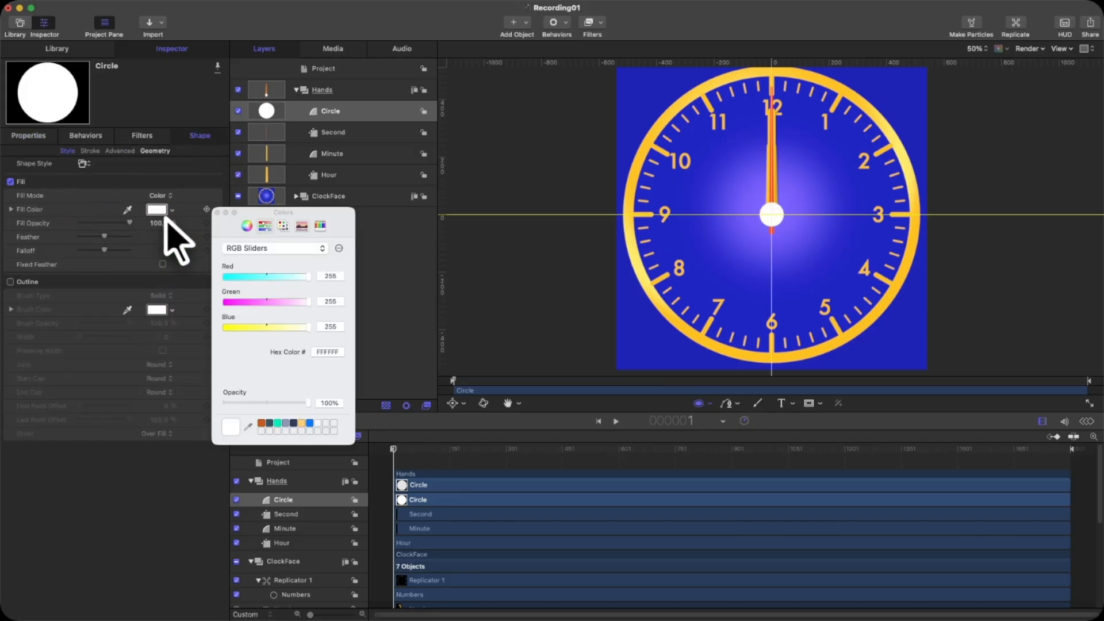
{"action": "double_click", "coordinate": [325, 353]}
{"action": "type", "text": "FABC38"}
{"action": "key", "text": "Return"}
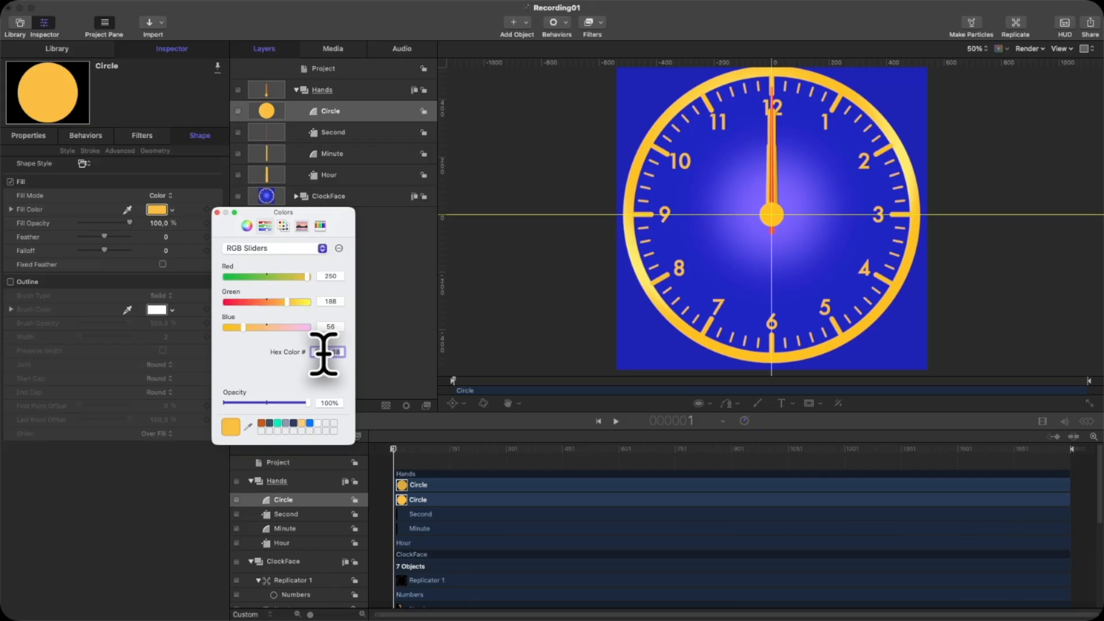
{"action": "left_click", "coordinate": [217, 212]}
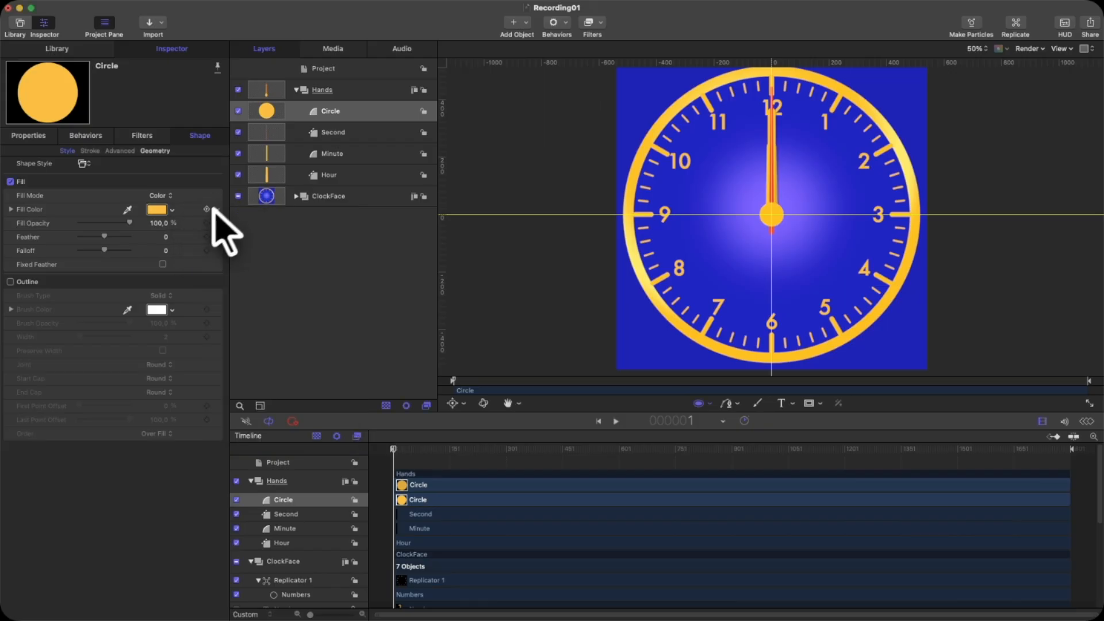
Enable Drop Shadow on the centre circle
{"action": "left_click", "coordinate": [28, 136]}
{"action": "left_click", "coordinate": [11, 314]}
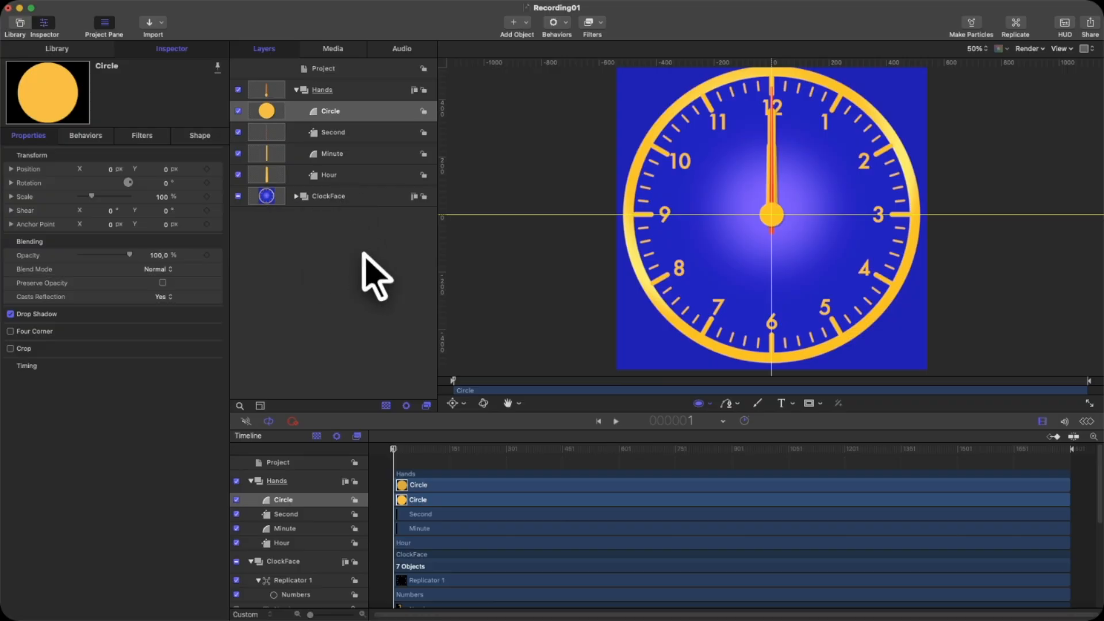
{"action": "left_click", "coordinate": [377, 265]}
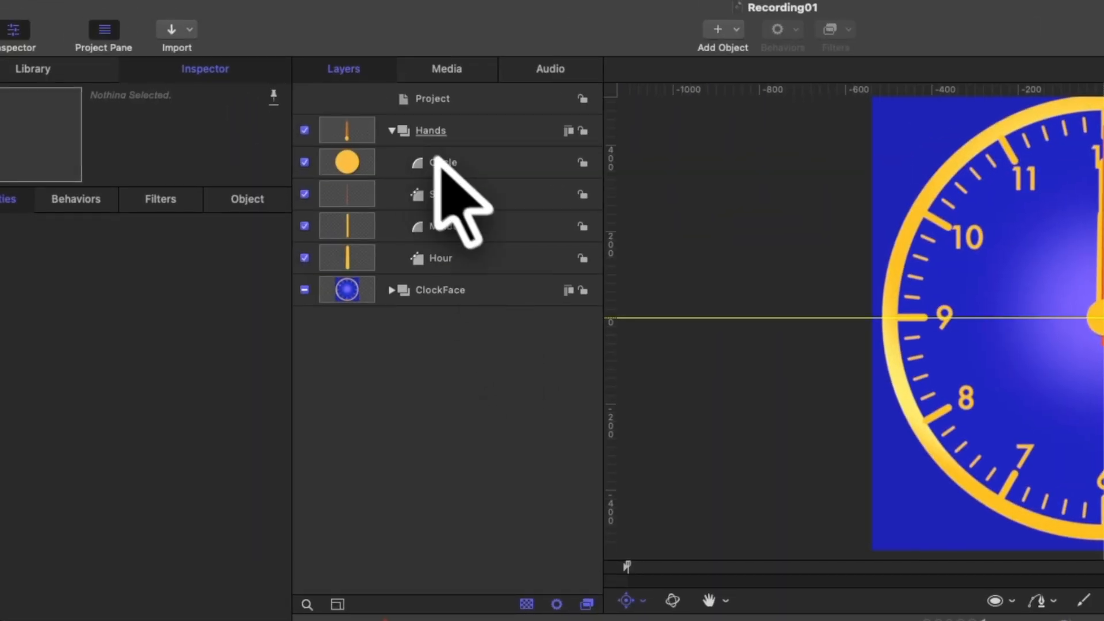
Rename the Circle layer as CircleMask and collapse the Hands group
{"action": "double_click", "coordinate": [330, 111]}
{"action": "type", "text": "Mask"}
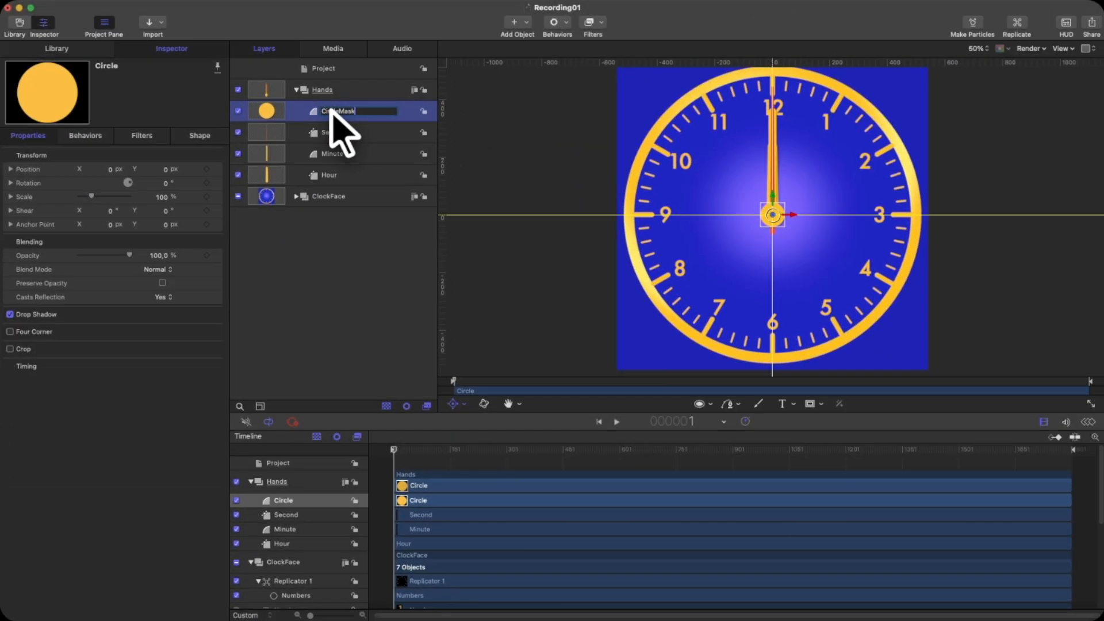
{"action": "left_click", "coordinate": [297, 89]}
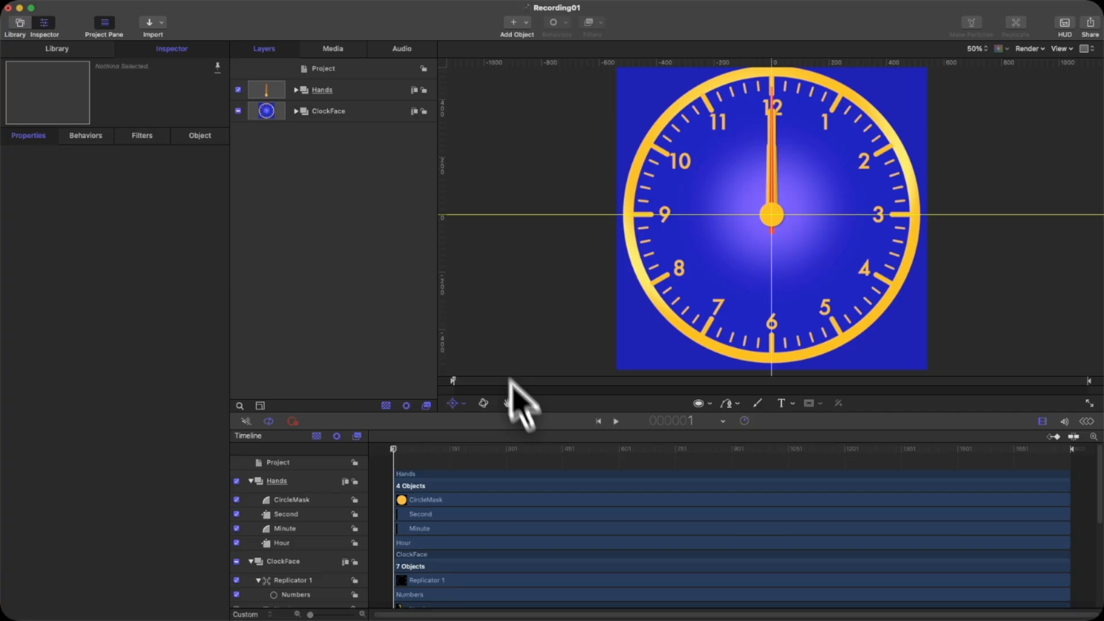
Create a new group above Hands and name it Config
{"action": "right_click", "coordinate": [329, 138]}
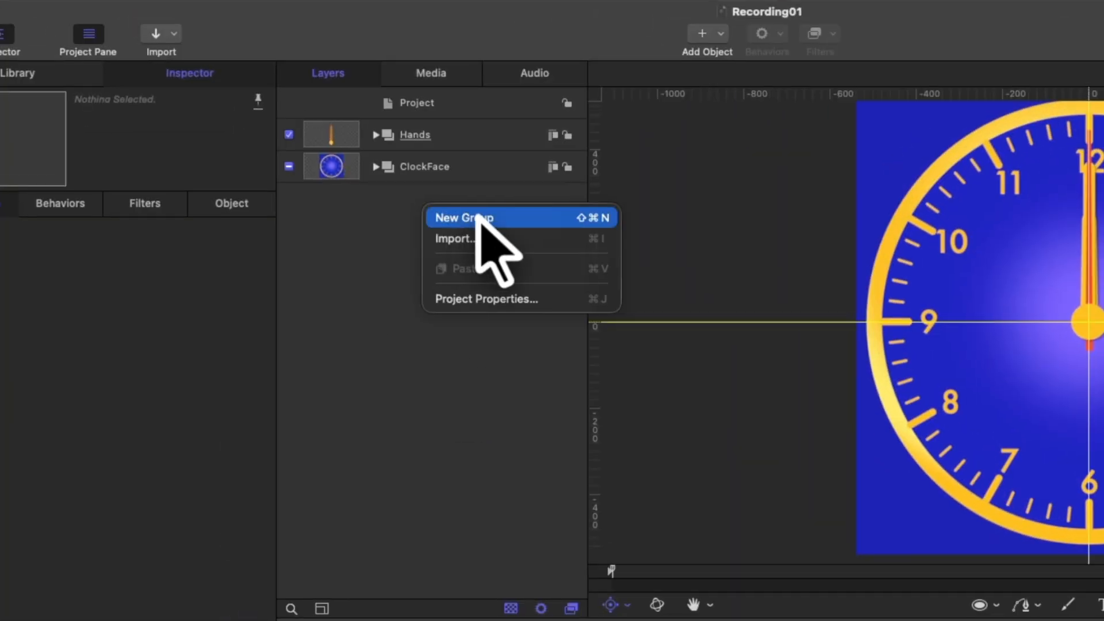
{"action": "left_click", "coordinate": [362, 145]}
{"action": "double_click", "coordinate": [416, 135]}
{"action": "type", "text": "C"}
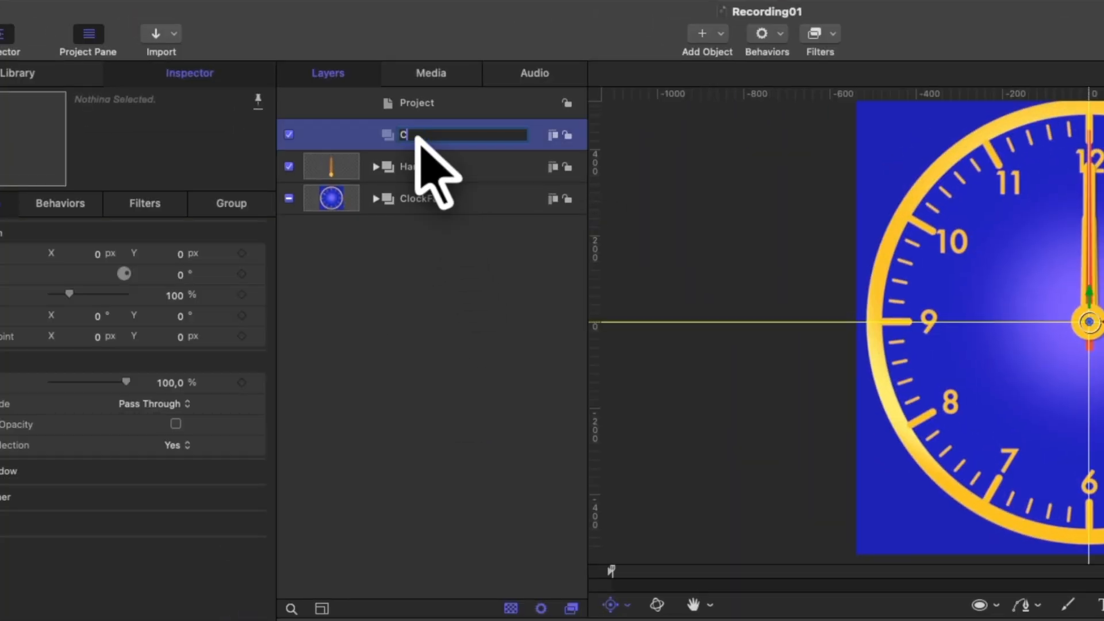
{"action": "type", "text": "etup"}
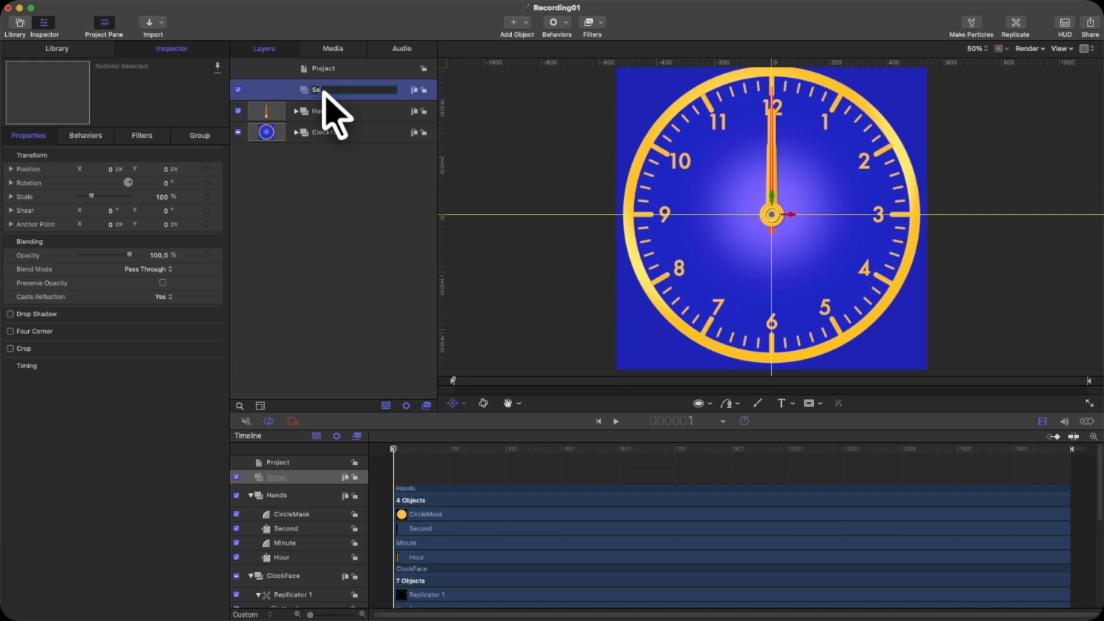
Add a Numbers text generator to the Config group and name it StartHour
{"action": "left_click", "coordinate": [527, 24]}
{"action": "mouse_move", "coordinate": [627, 153]}
{"action": "mouse_move", "coordinate": [702, 168]}
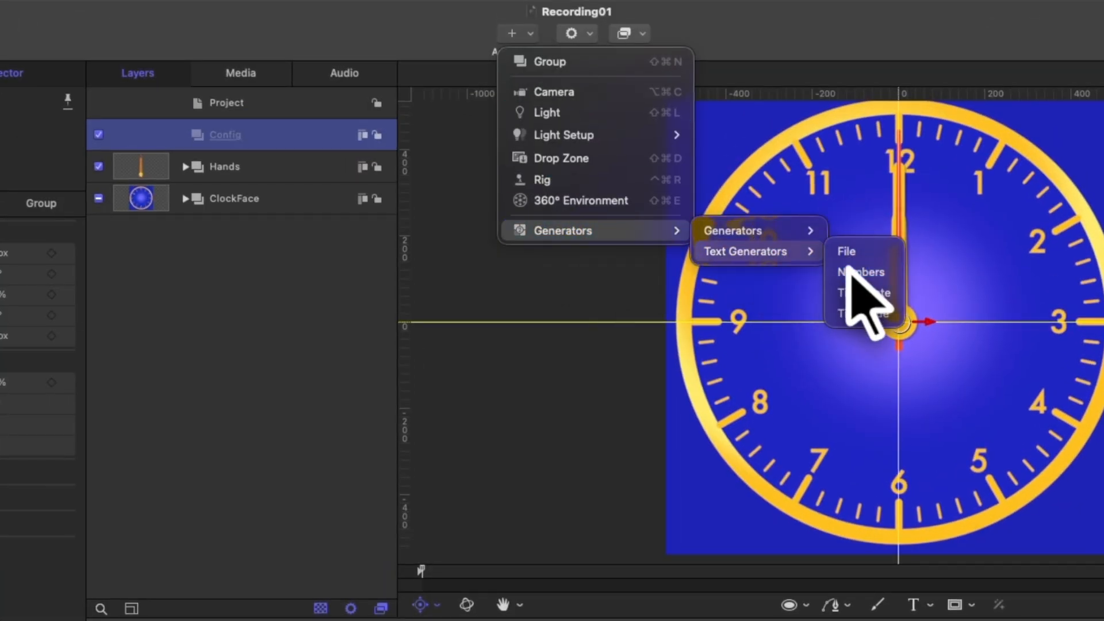
{"action": "left_click", "coordinate": [851, 269]}
{"action": "double_click", "coordinate": [241, 167]}
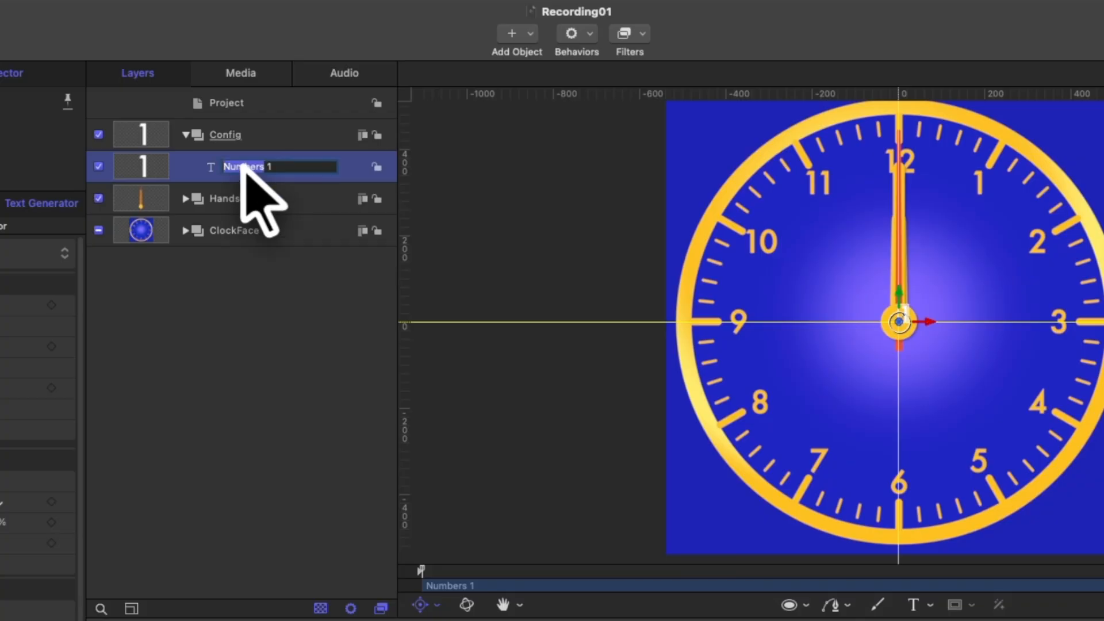
{"action": "type", "text": "StartHour"}
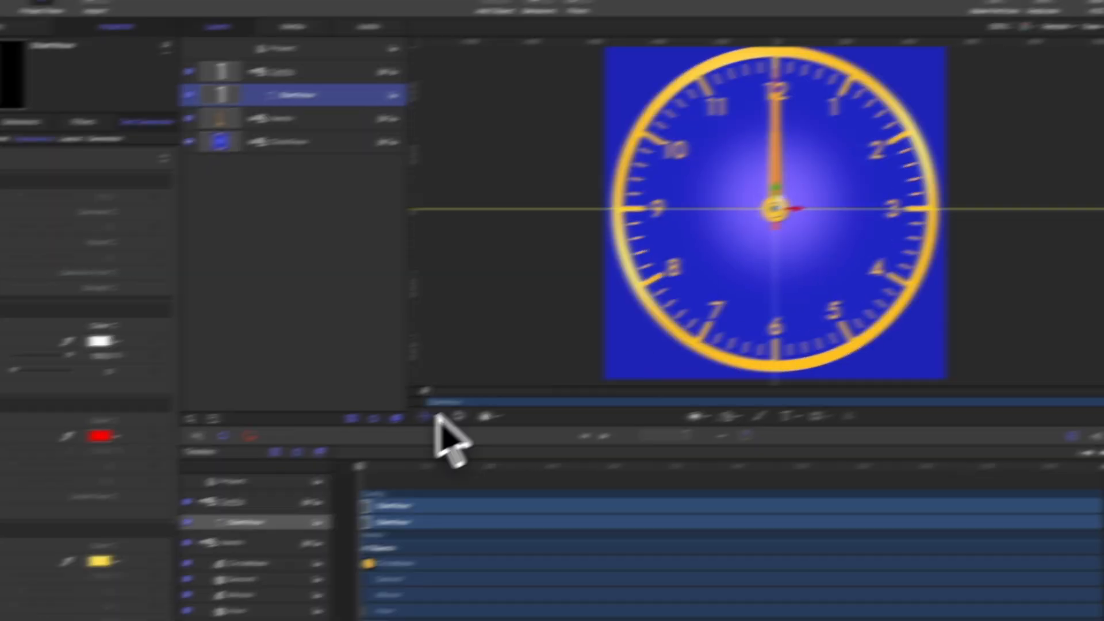
Position the StartHour number in the canvas's upper-left corner at X -508 px, Y 464 px
{"action": "left_click", "coordinate": [464, 404]}
{"action": "left_click", "coordinate": [466, 418]}
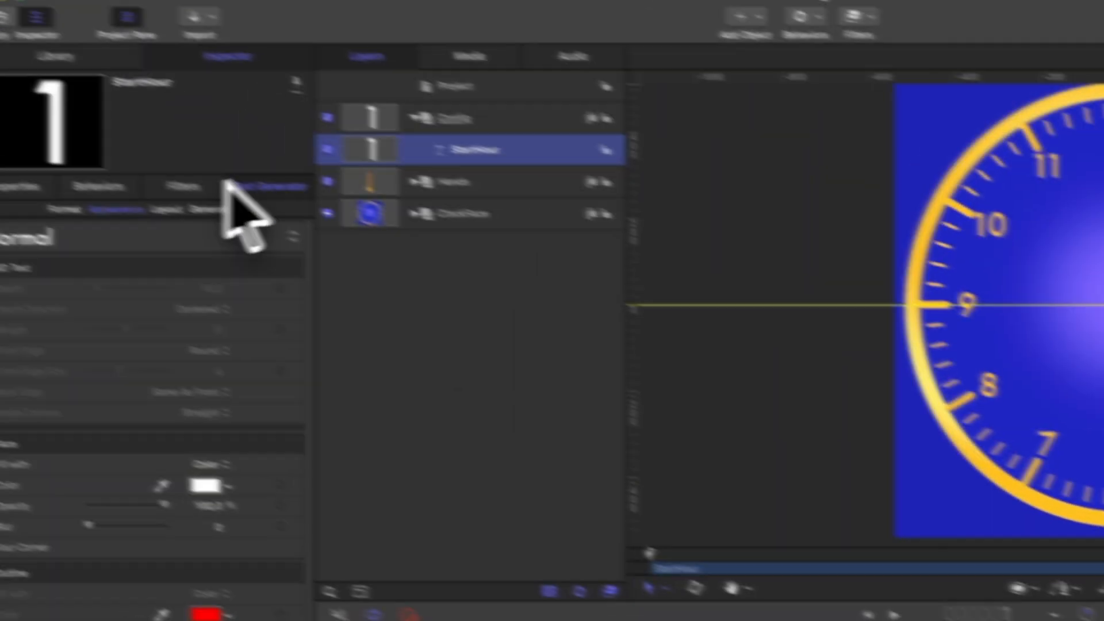
{"action": "left_click", "coordinate": [30, 189]}
{"action": "left_click", "coordinate": [119, 238]}
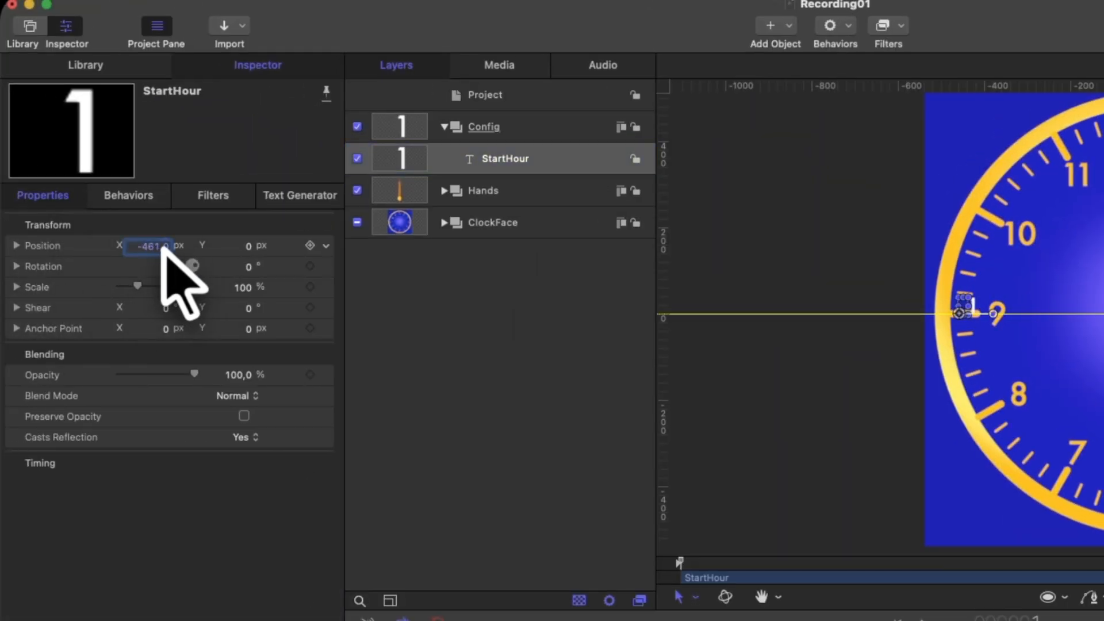
{"action": "left_click_drag", "start_coordinate": [249, 246], "coordinate": [246, 244]}
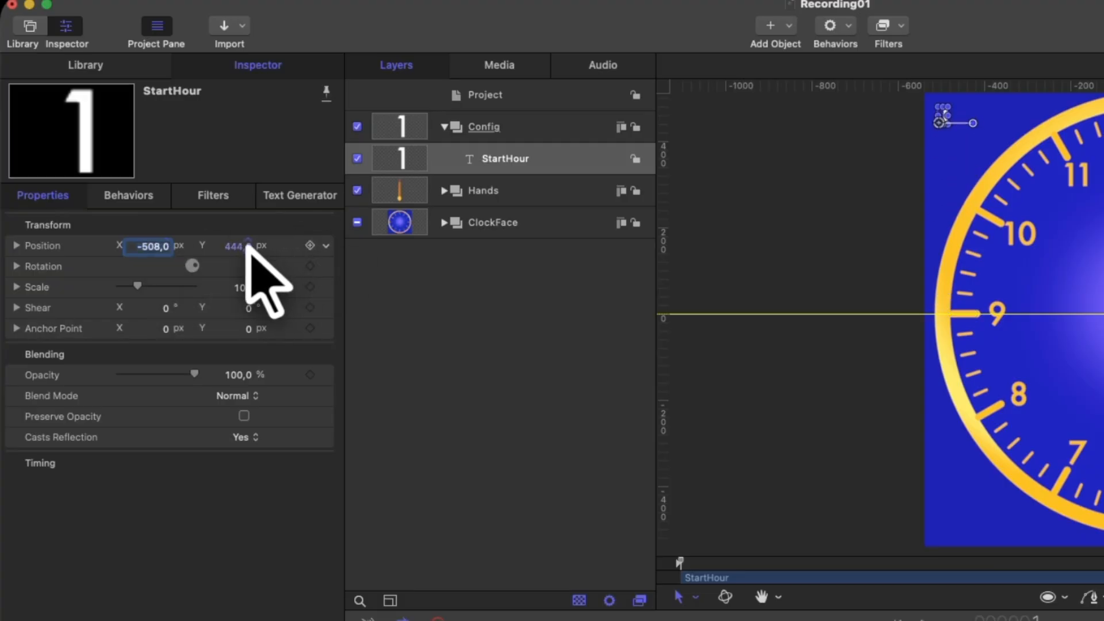
{"action": "left_click", "coordinate": [538, 340]}
Duplicate StartHour, name the copy StartMinute and shift it horizontally to the right of the original
{"action": "left_click", "coordinate": [511, 159]}
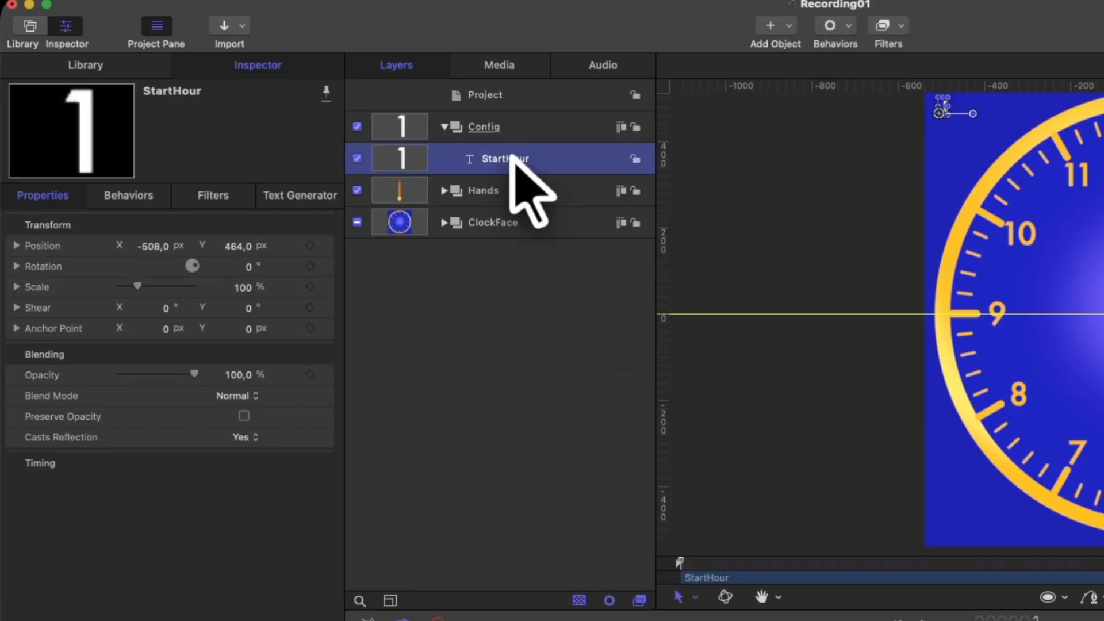
{"action": "key", "text": "super+d"}
{"action": "double_click", "coordinate": [525, 158]}
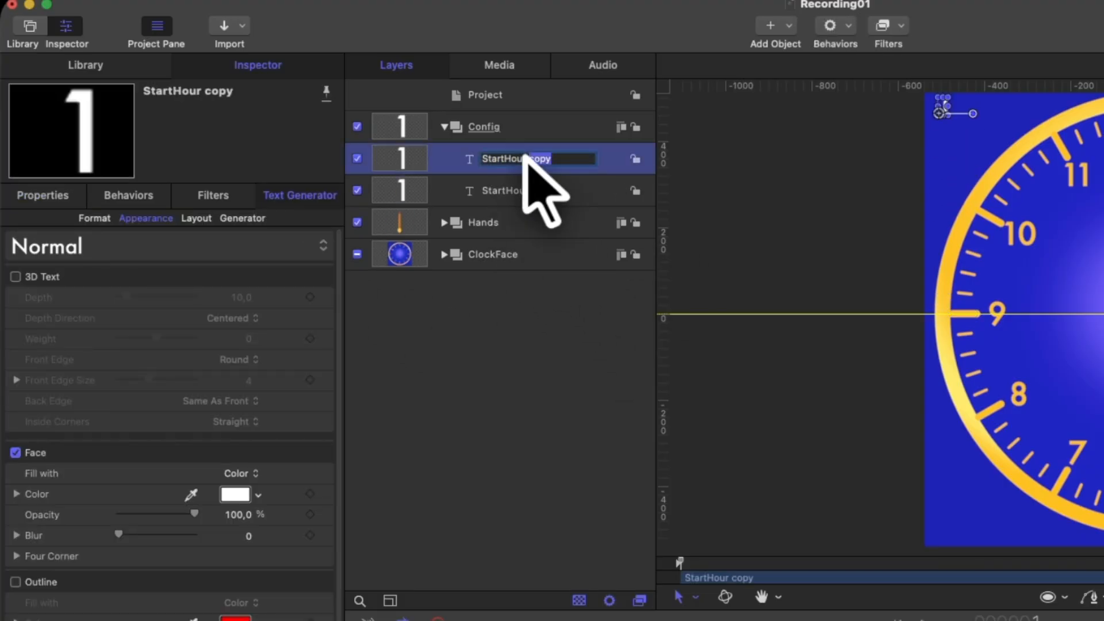
{"action": "type", "text": "StartMinute"}
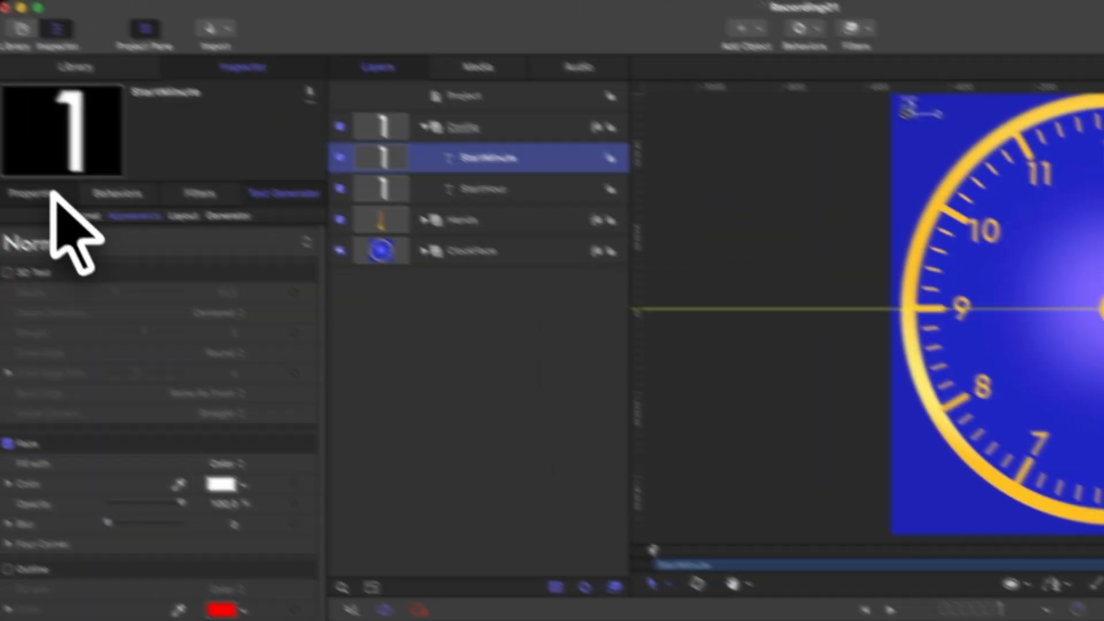
{"action": "left_click", "coordinate": [30, 135]}
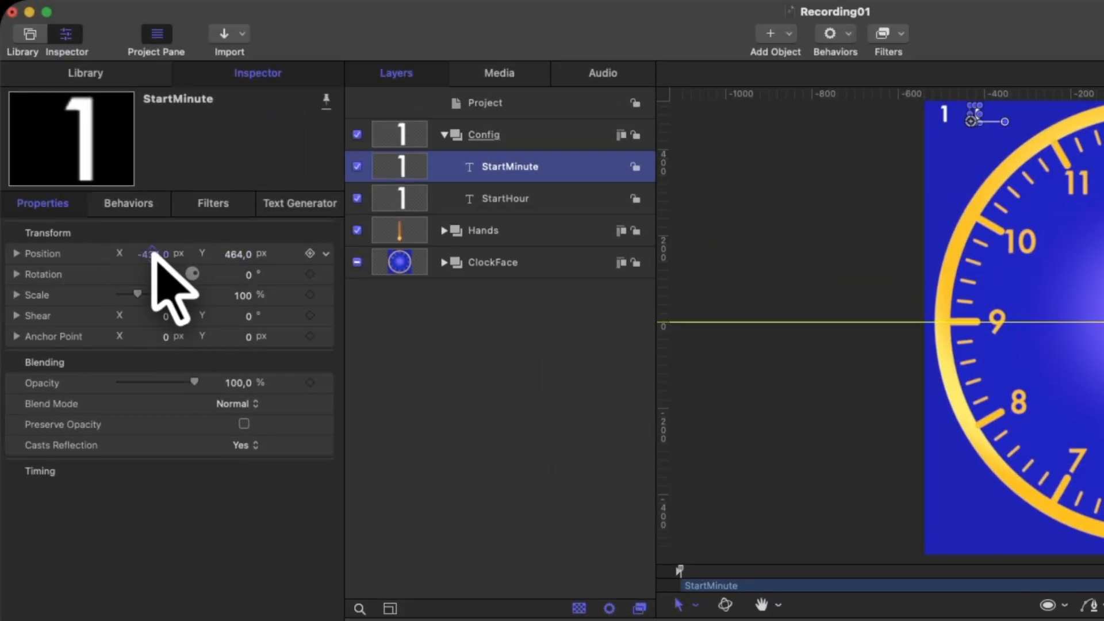
Duplicate StartMinute, name the copy StartSecond and shift it horizontally to the right of StartMinute
{"action": "key", "text": "super+d"}
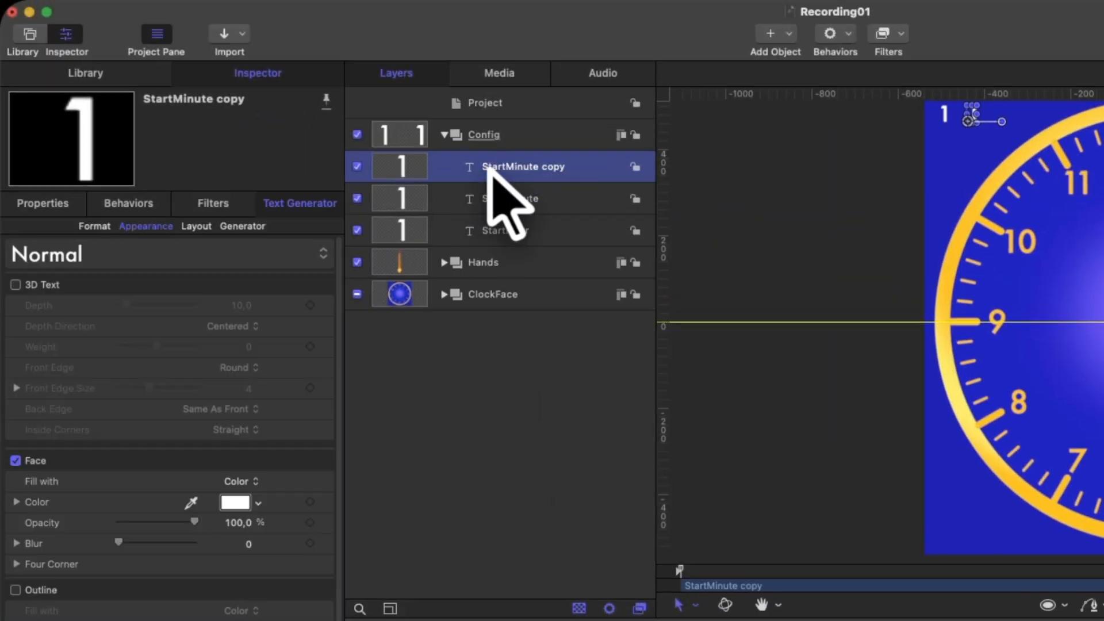
{"action": "double_click", "coordinate": [531, 166]}
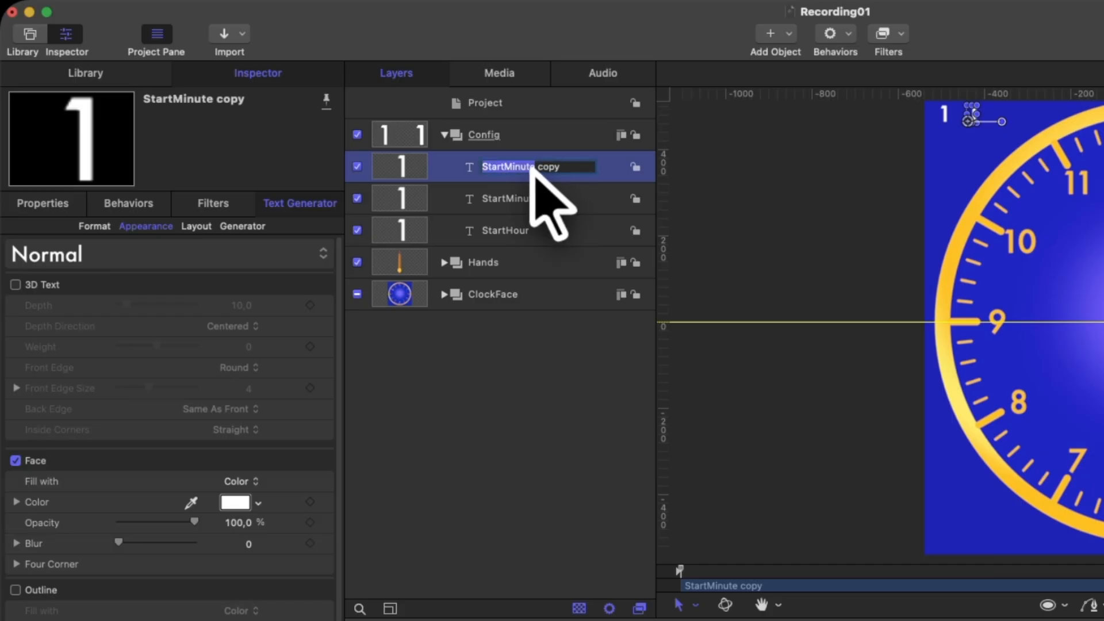
{"action": "type", "text": "StartSe"}
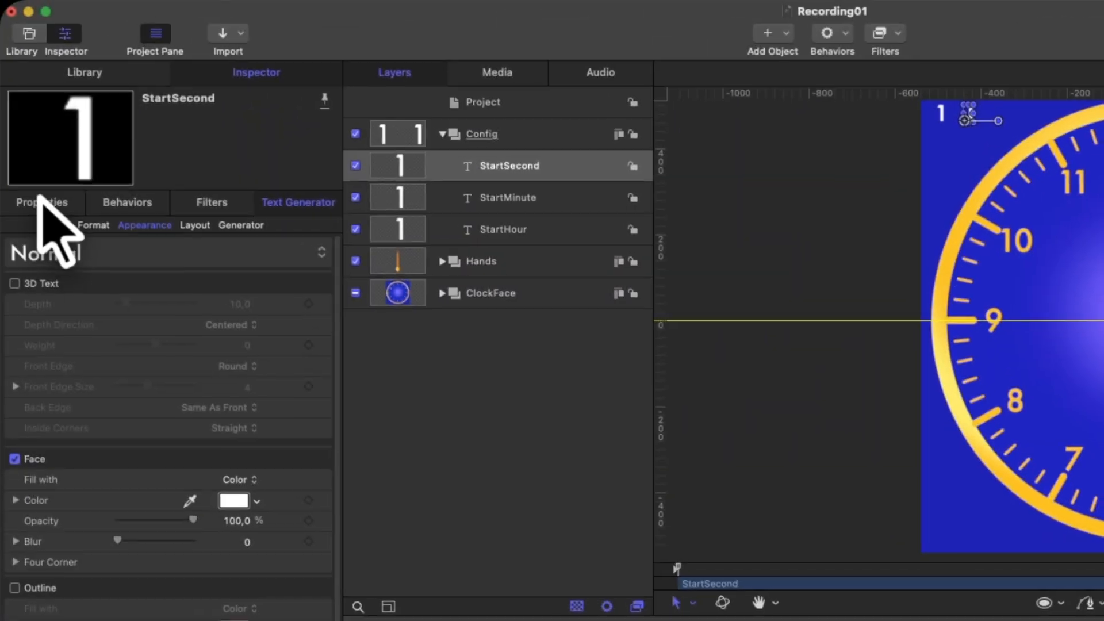
{"action": "left_click", "coordinate": [26, 136]}
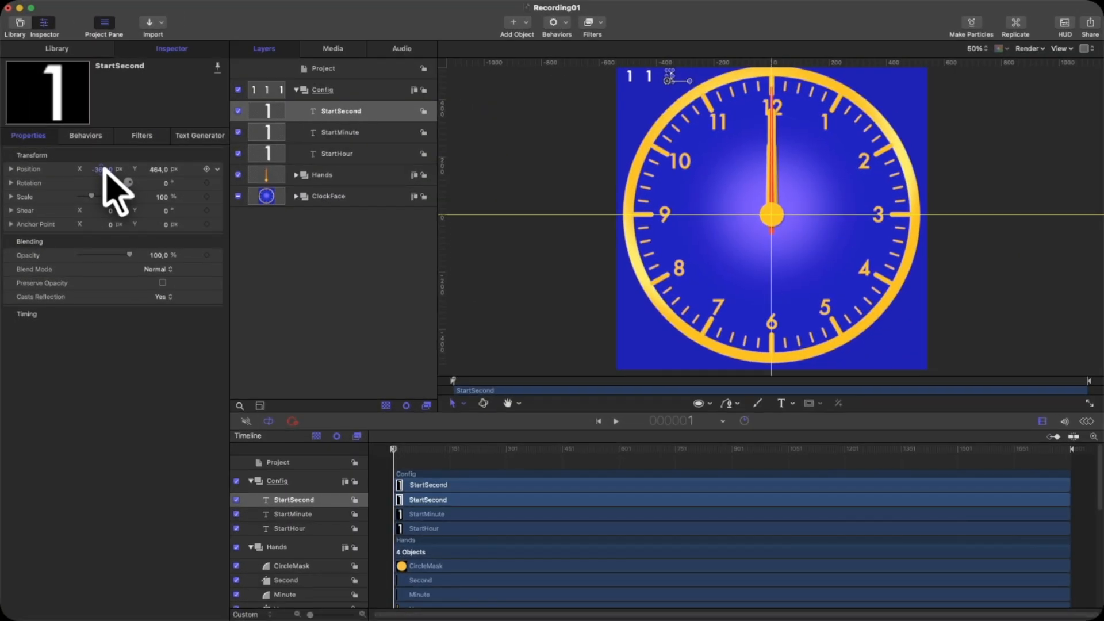
{"action": "left_click", "coordinate": [297, 90]}
{"action": "left_click", "coordinate": [296, 90]}
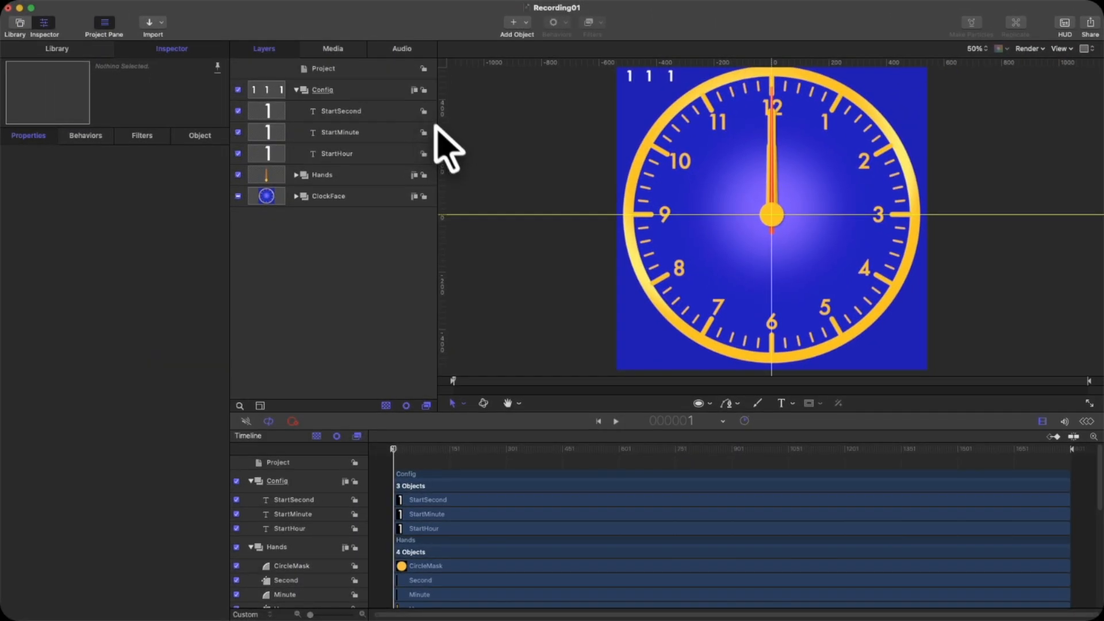
Turn off Animate in the number generator settings of StartHour, StartMinute and StartSecond
{"action": "left_click", "coordinate": [339, 153]}
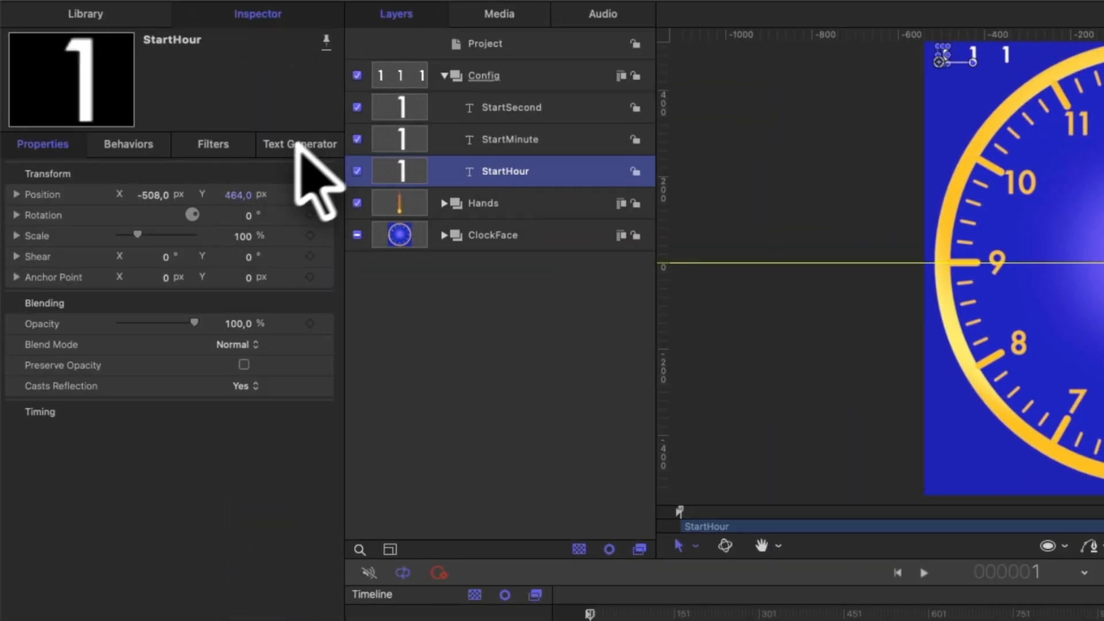
{"action": "left_click", "coordinate": [200, 138]}
{"action": "left_click", "coordinate": [242, 167]}
{"action": "left_click", "coordinate": [243, 211]}
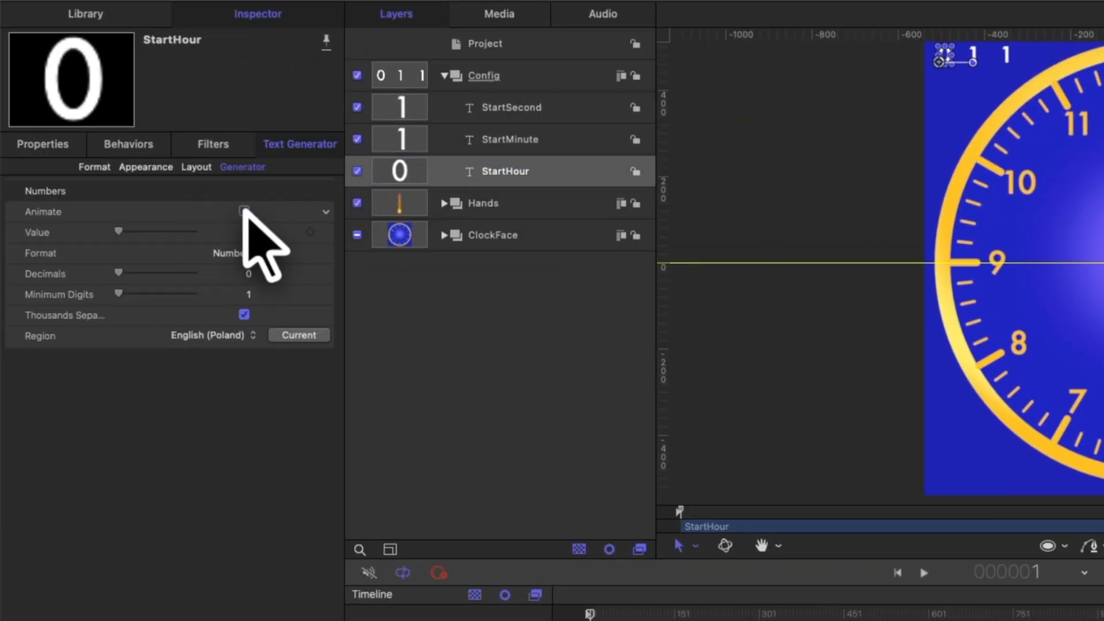
{"action": "left_click", "coordinate": [510, 139]}
{"action": "left_click", "coordinate": [244, 211]}
{"action": "left_click", "coordinate": [402, 108]}
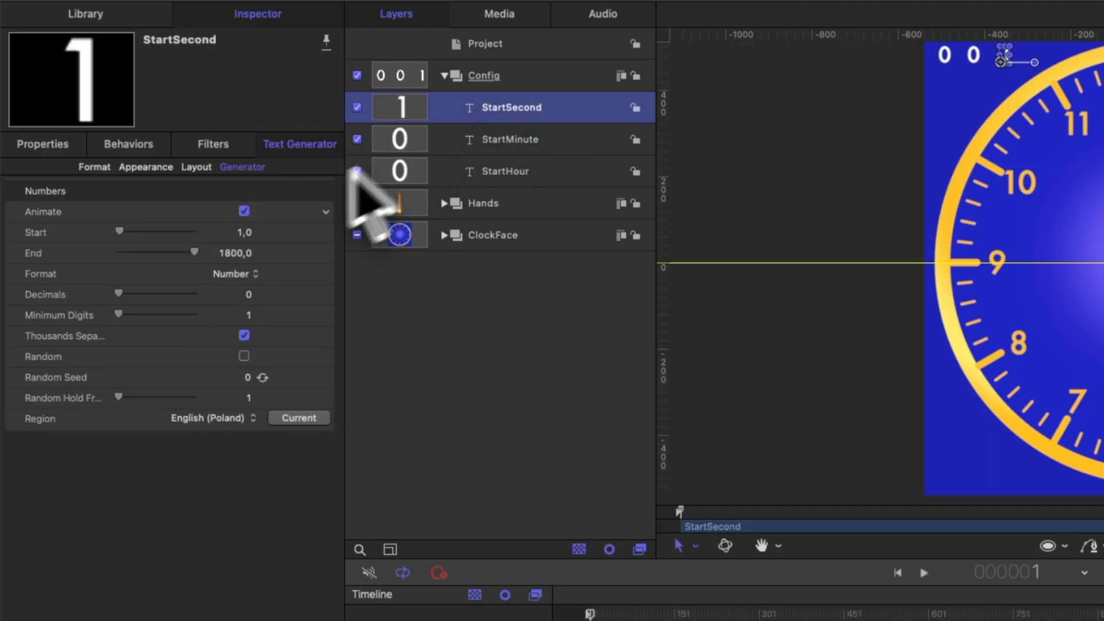
{"action": "left_click", "coordinate": [244, 211]}
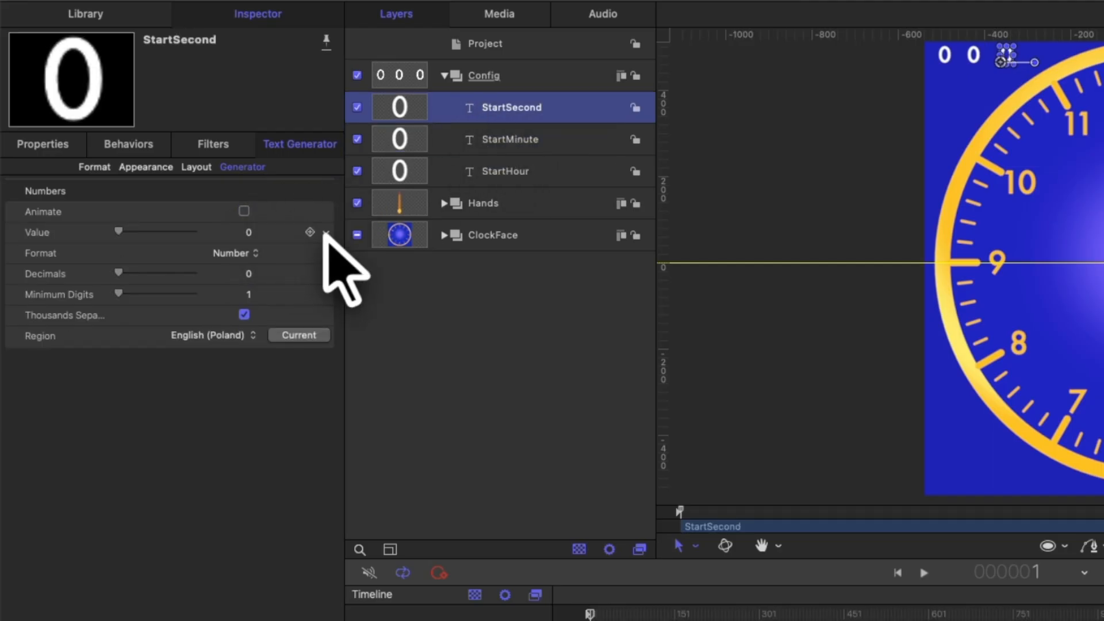
Publish the StartSecond generator's Value and rename the published project parameter StartSeconds
{"action": "left_click", "coordinate": [326, 232]}
{"action": "left_click", "coordinate": [370, 486]}
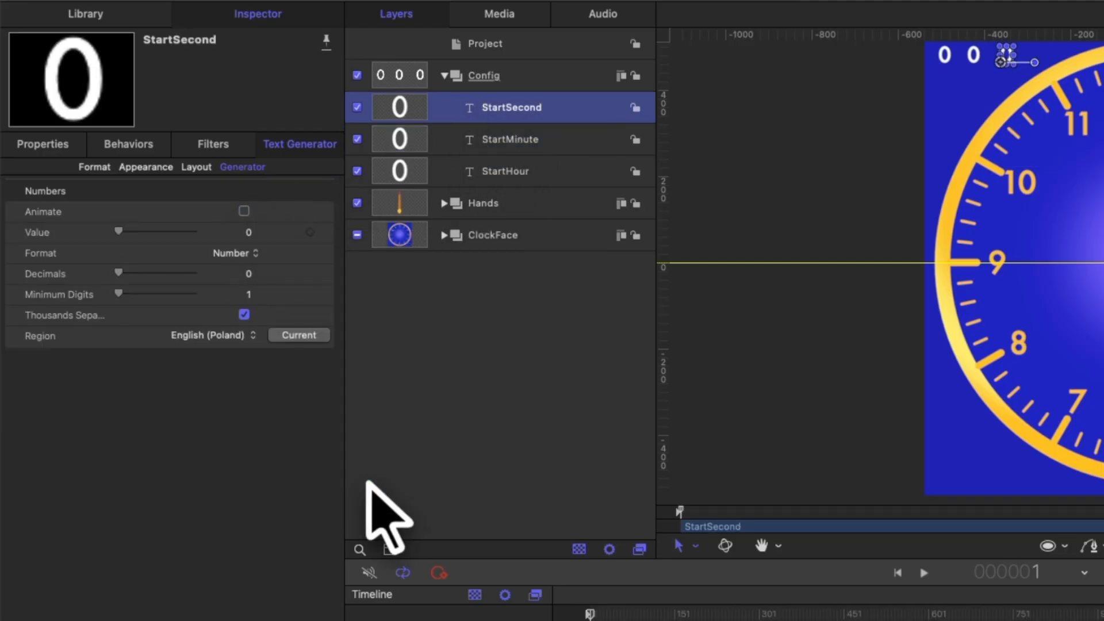
{"action": "left_click", "coordinate": [483, 43]}
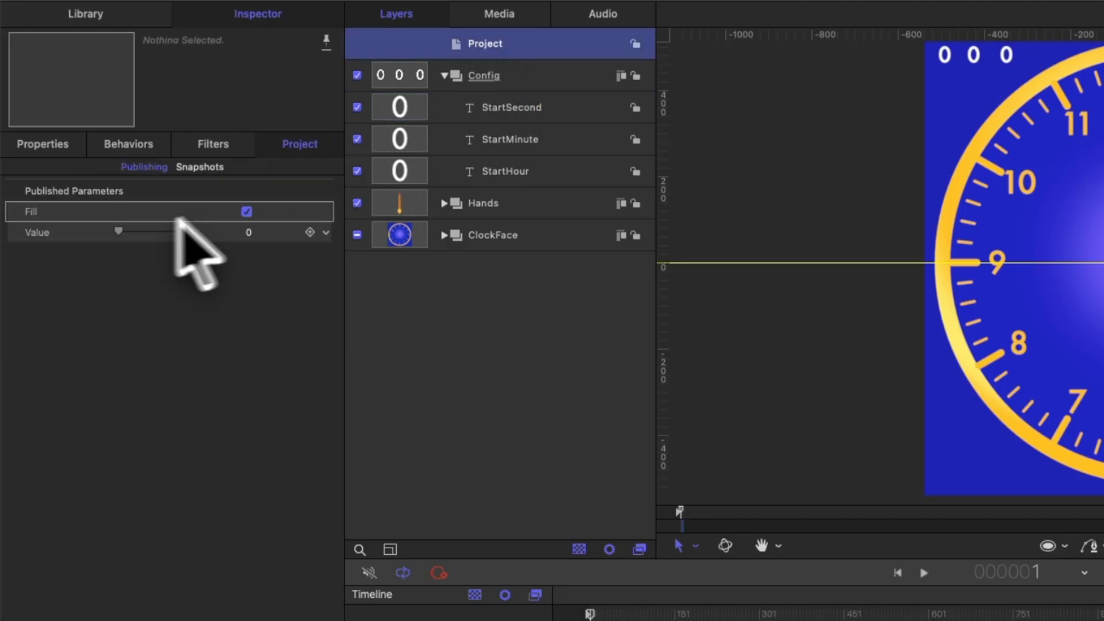
{"action": "double_click", "coordinate": [35, 232]}
{"action": "type", "text": "StartSecond"}
Publish the StartMinute generator's Value and rename the published project parameter StartMinutes
{"action": "left_click", "coordinate": [506, 139]}
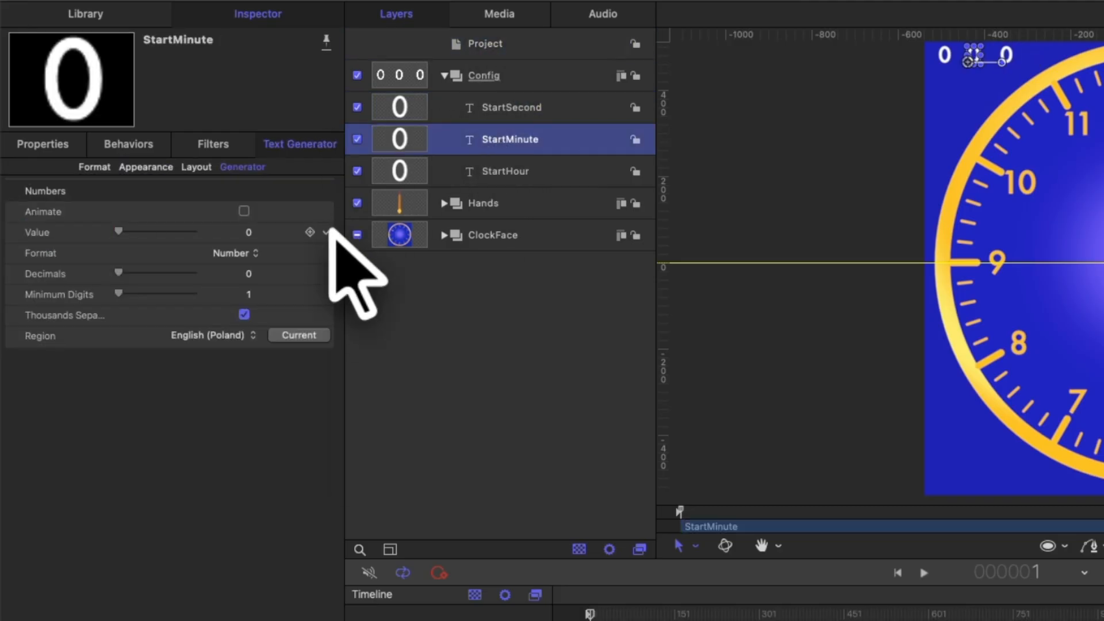
{"action": "left_click", "coordinate": [327, 232]}
{"action": "left_click", "coordinate": [414, 484]}
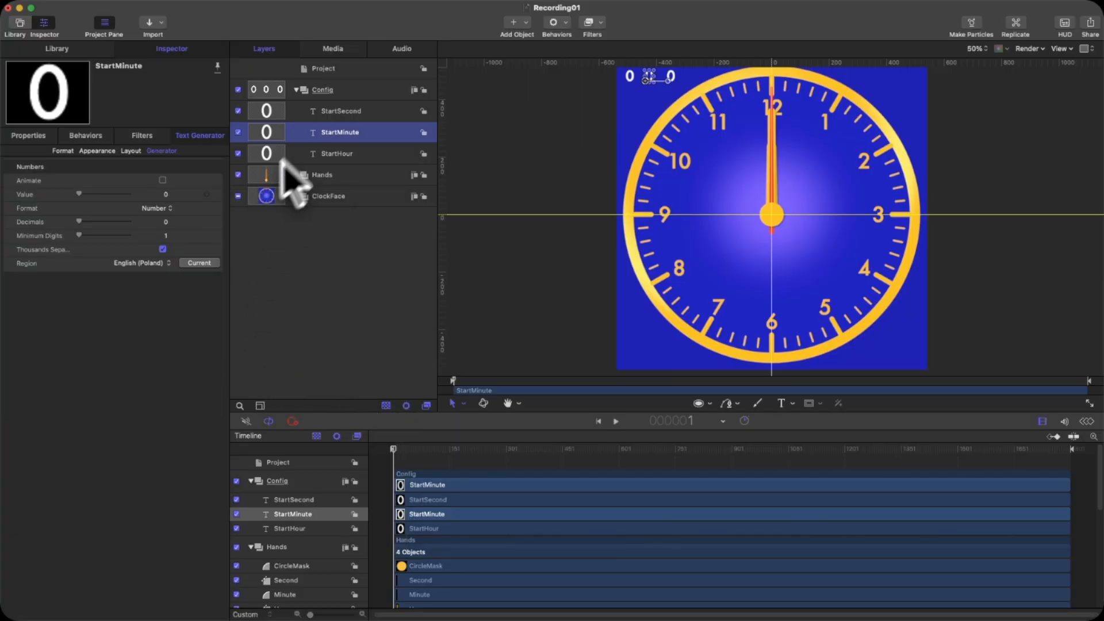
{"action": "left_click", "coordinate": [325, 68]}
{"action": "double_click", "coordinate": [26, 209]}
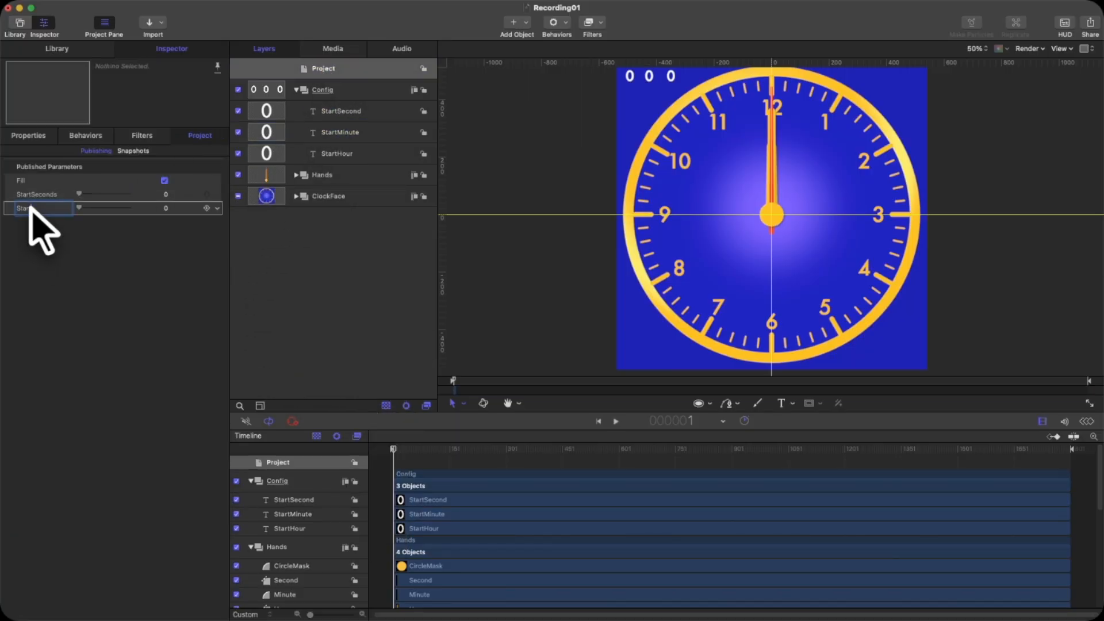
Publish the StartHour generator's Value, rename the published project parameter StartHours and collapse the Config group
{"action": "left_click", "coordinate": [328, 153]}
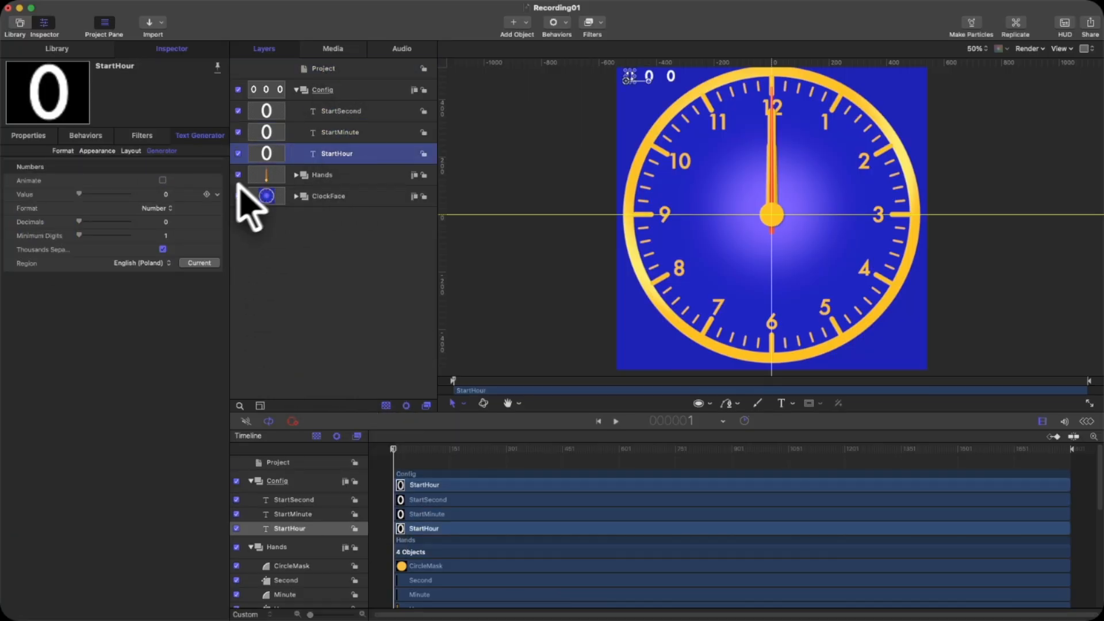
{"action": "left_click", "coordinate": [214, 195]}
{"action": "left_click", "coordinate": [248, 365]}
{"action": "left_click", "coordinate": [322, 68]}
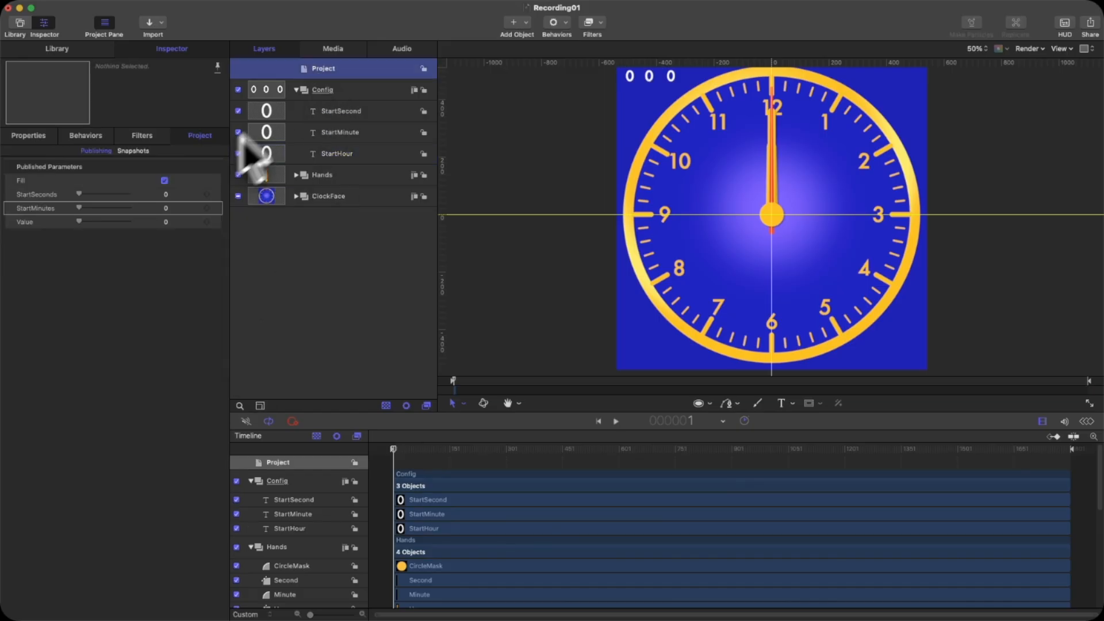
{"action": "double_click", "coordinate": [20, 222]}
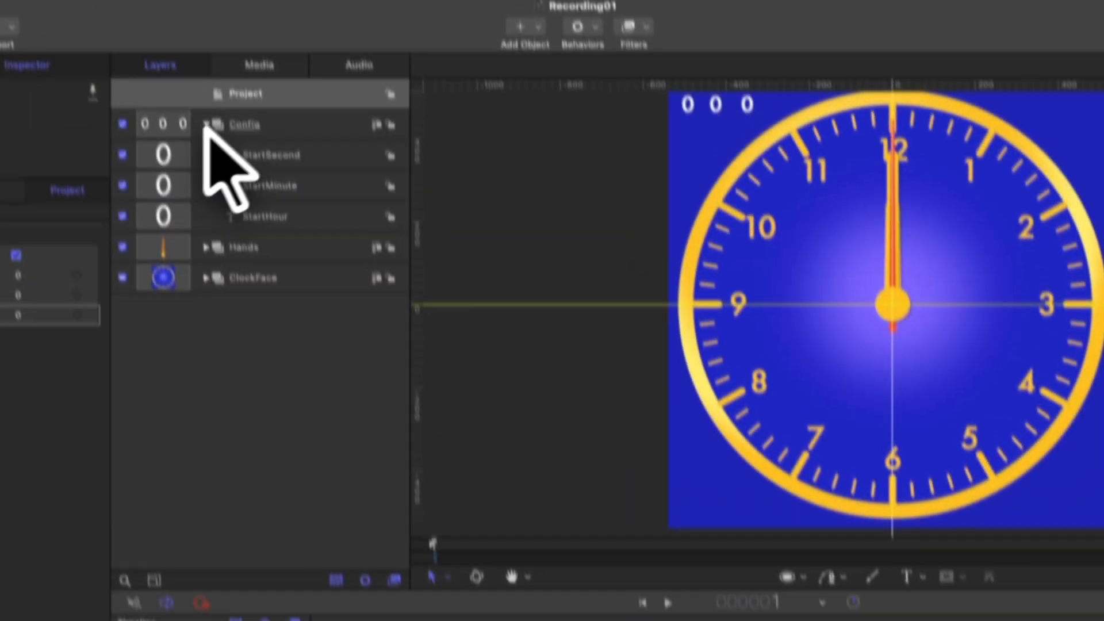
{"action": "left_click", "coordinate": [296, 89]}
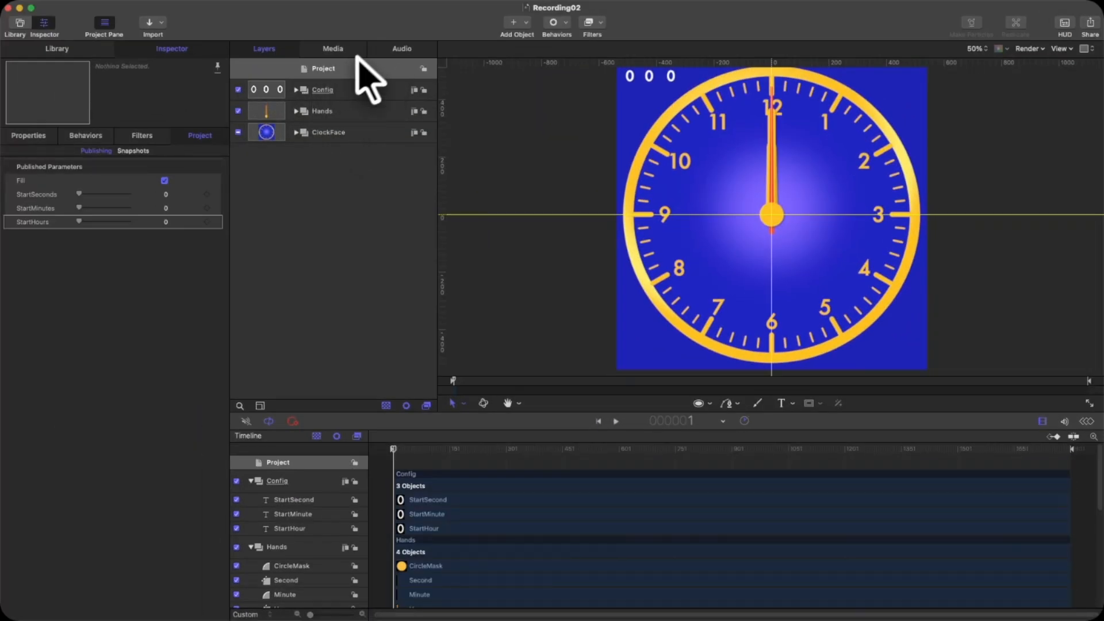
Set the published project parameters StartHours to 7, StartMinutes to 45 and StartSeconds to 20
{"action": "left_click", "coordinate": [345, 70]}
{"action": "left_click", "coordinate": [167, 221]}
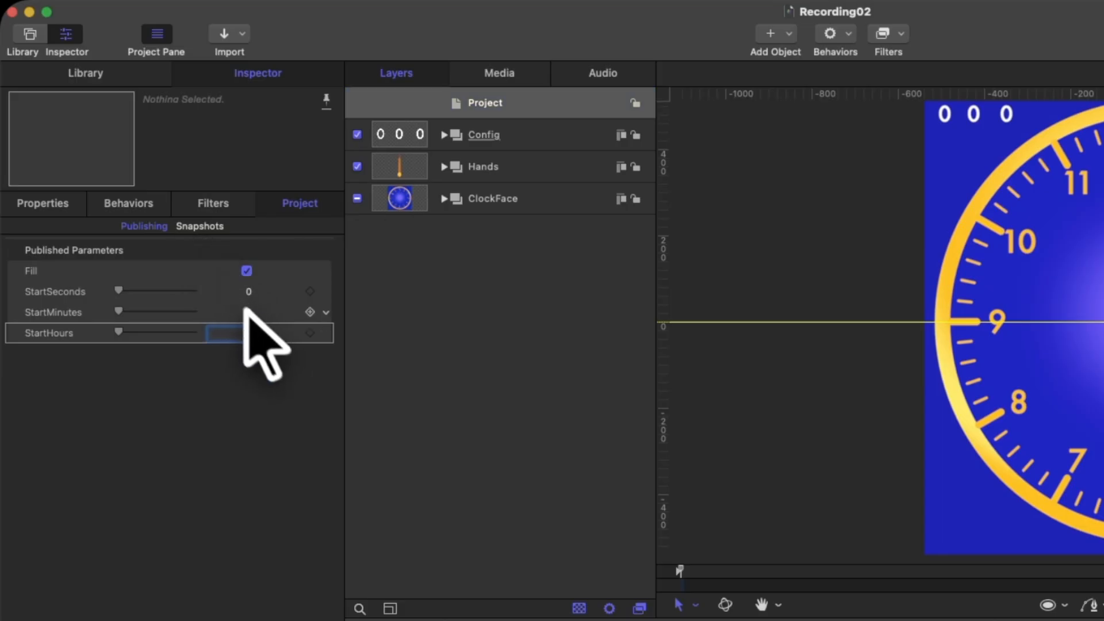
{"action": "left_click", "coordinate": [249, 312]}
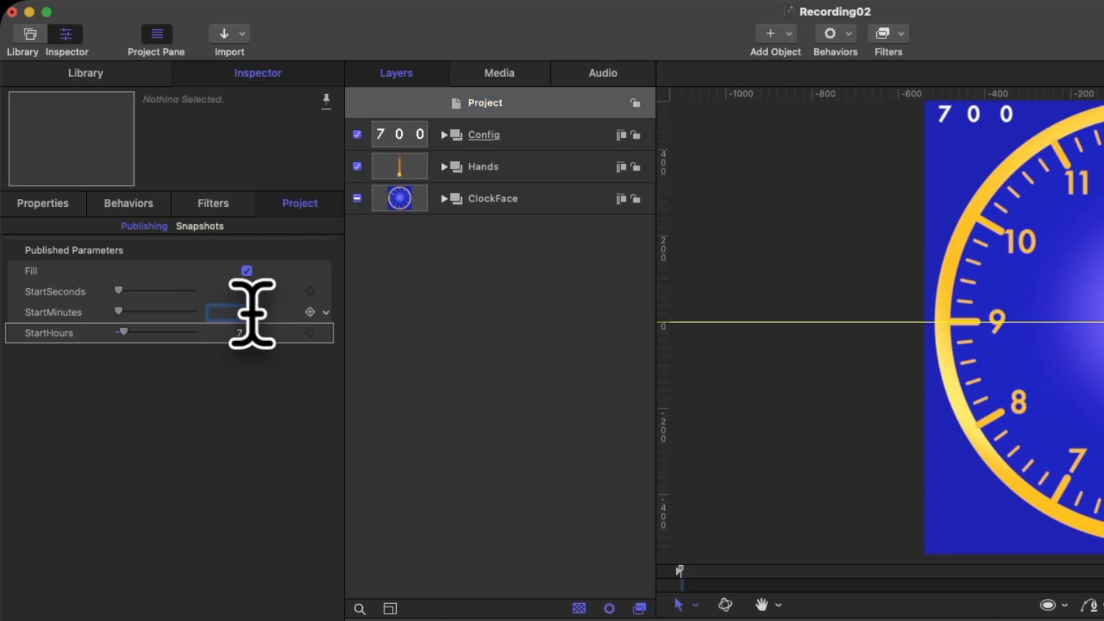
{"action": "type", "text": "45"}
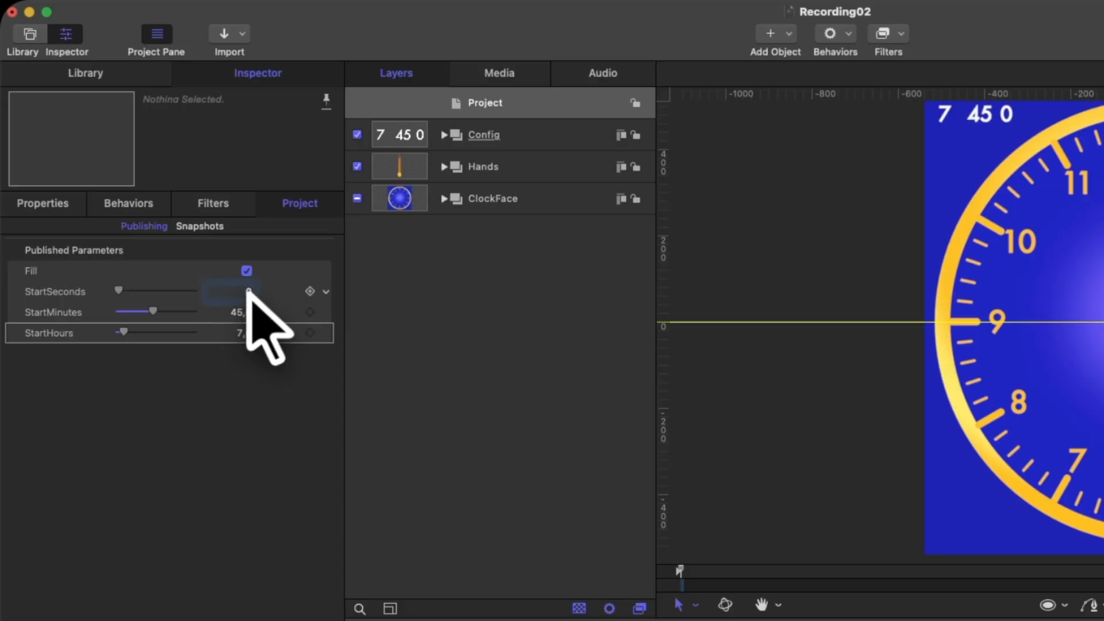
{"action": "left_click", "coordinate": [249, 291]}
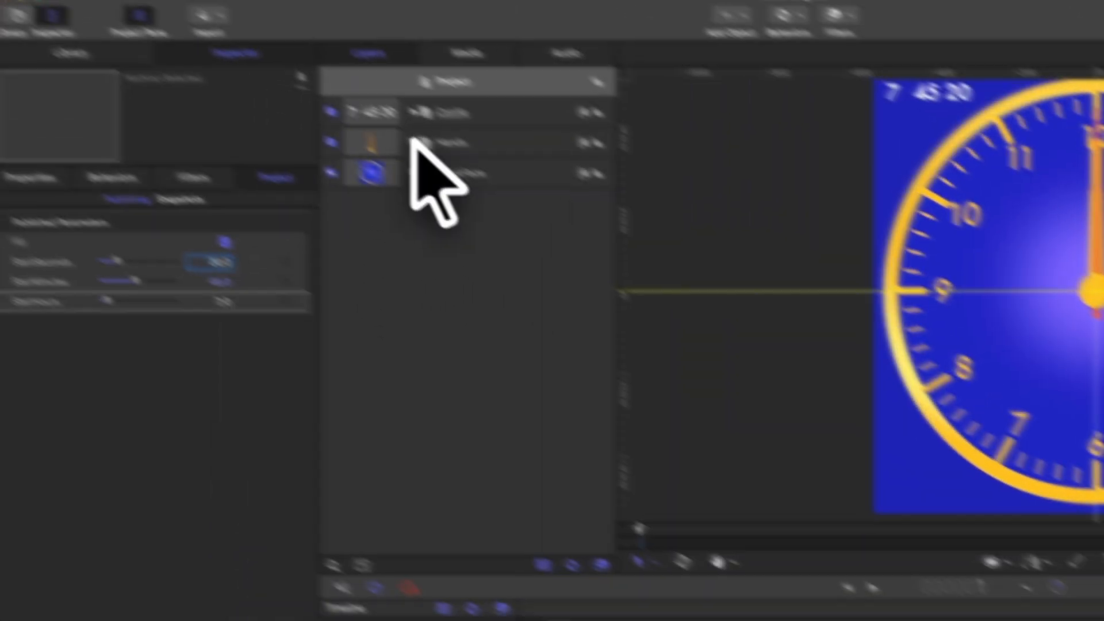
Add a Link parameter behavior to the Z rotation of the Second hand in the Hands group
{"action": "left_click", "coordinate": [297, 111]}
{"action": "left_click", "coordinate": [500, 217]}
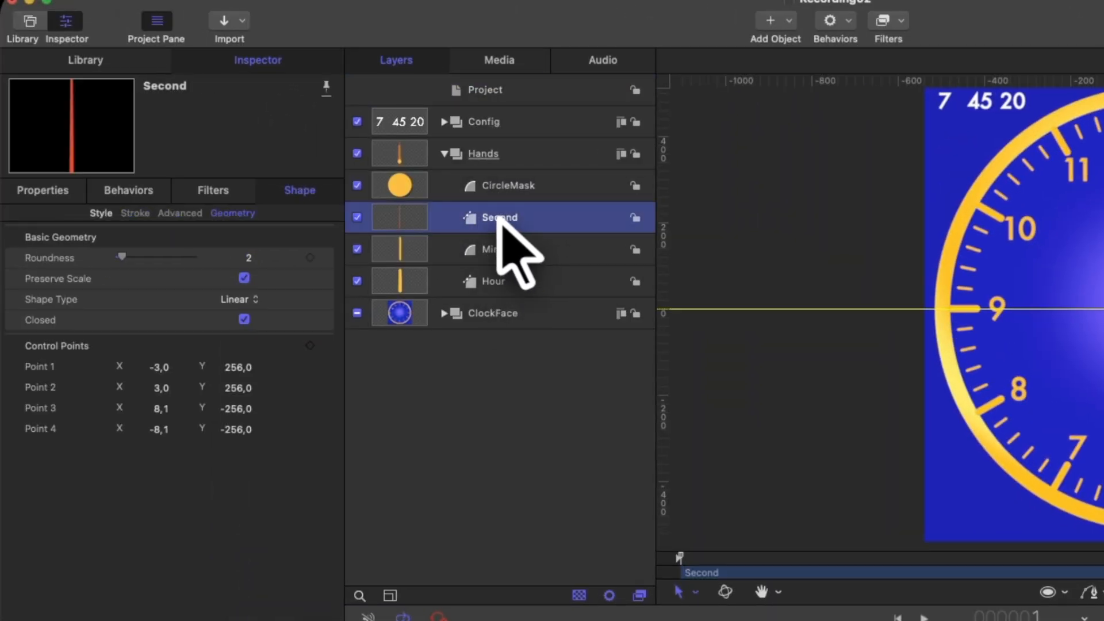
{"action": "left_click", "coordinate": [47, 192]}
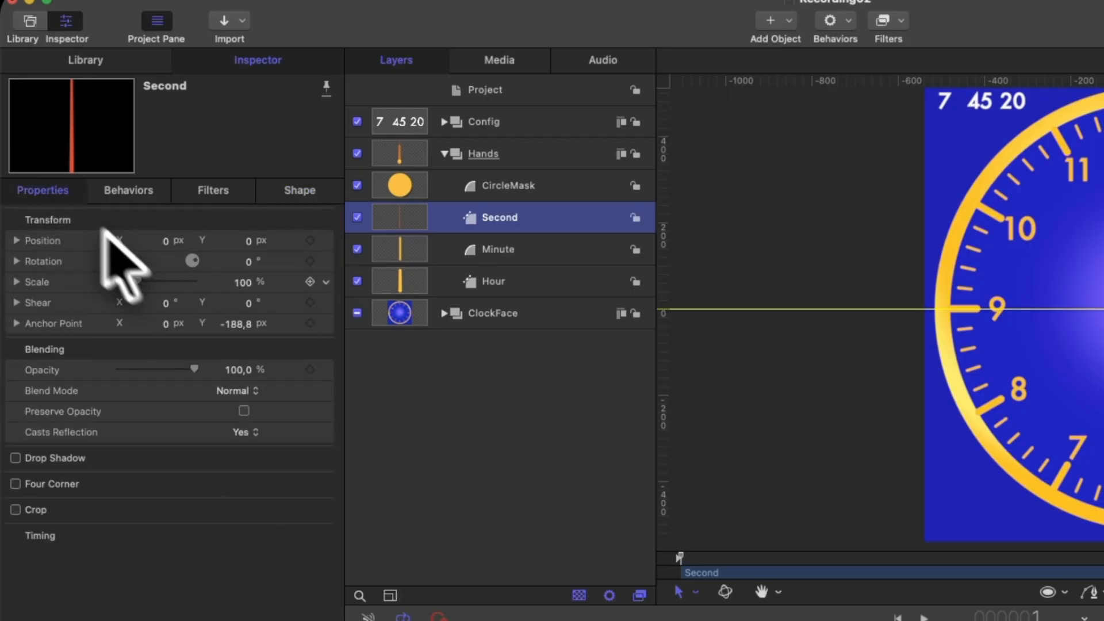
{"action": "left_click", "coordinate": [16, 261]}
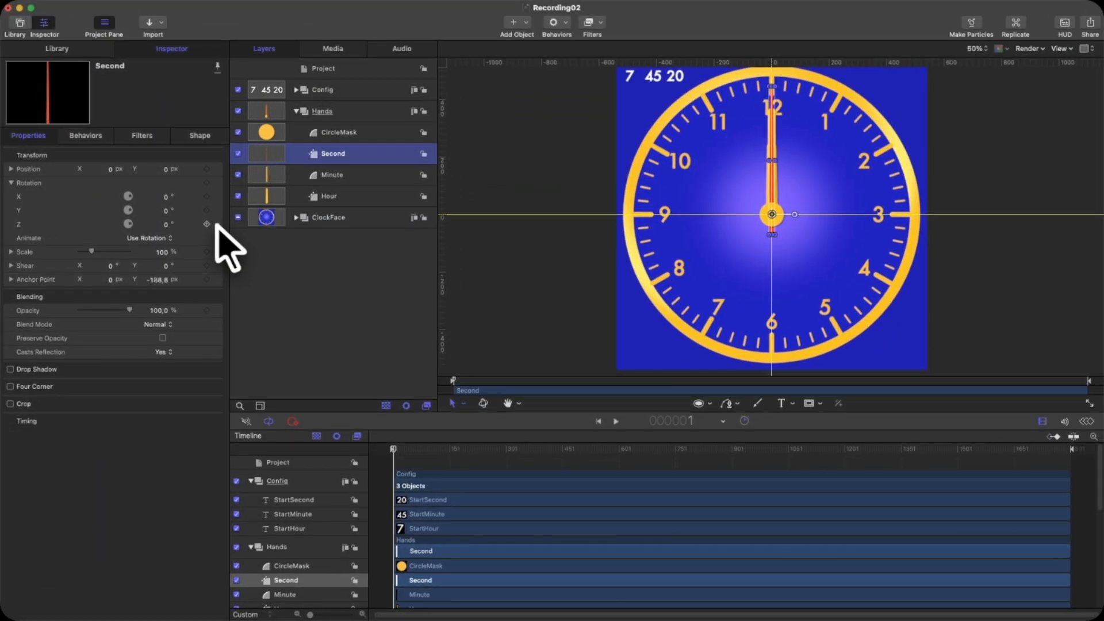
{"action": "left_click", "coordinate": [216, 224]}
{"action": "mouse_move", "coordinate": [253, 355]}
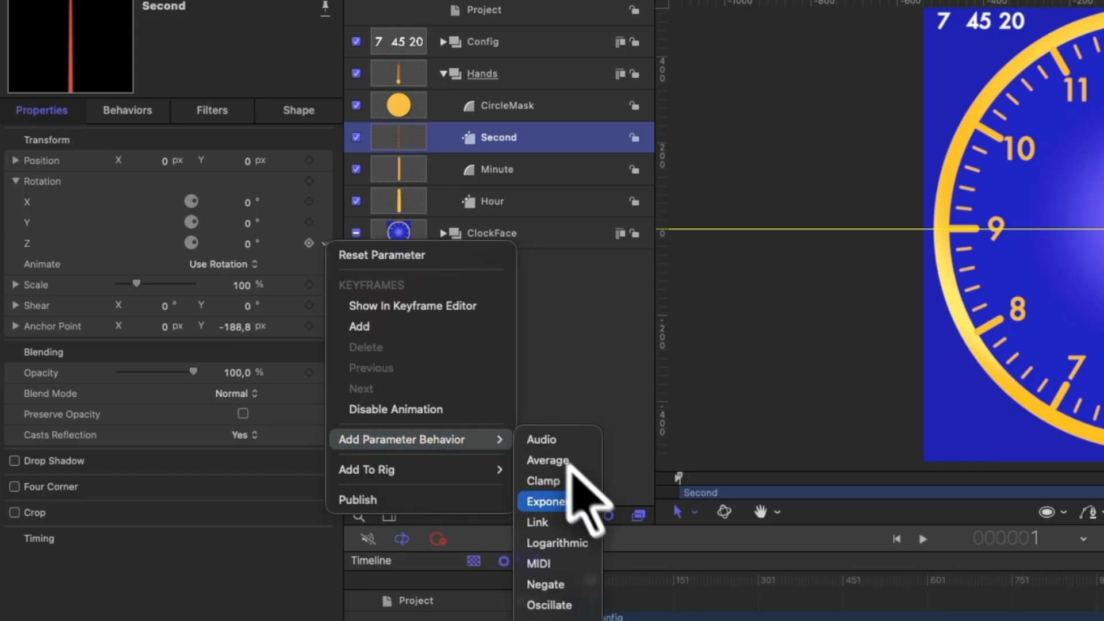
{"action": "left_click", "coordinate": [577, 518]}
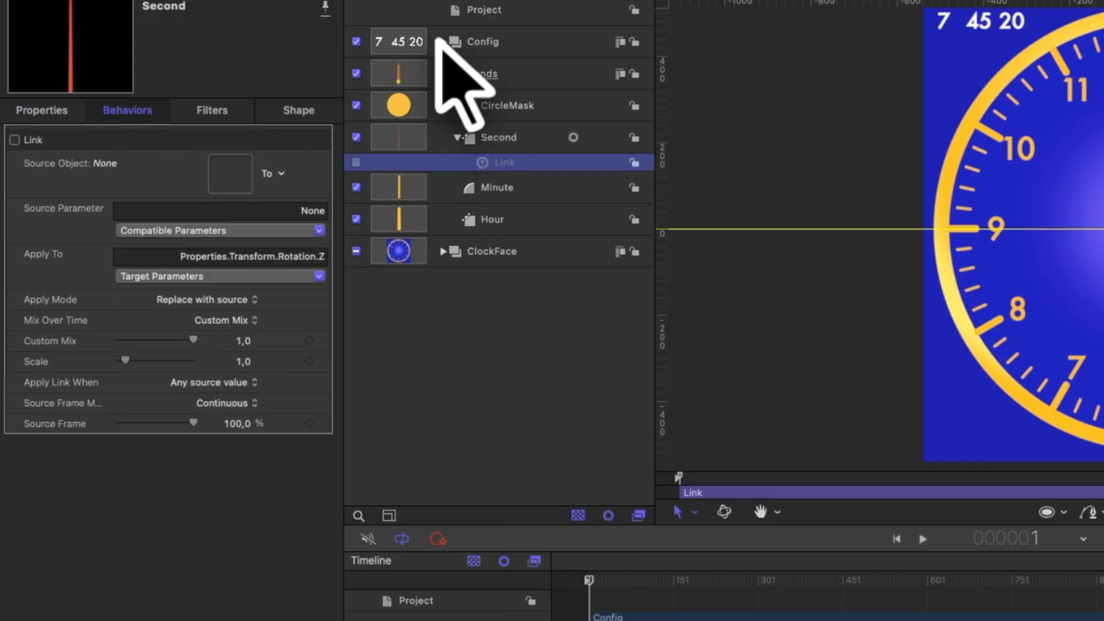
Set StartSecond as the Second hand Link's source object, with Object.Numbers.Value as the source parameter
{"action": "left_click", "coordinate": [444, 42]}
{"action": "left_click_drag", "start_coordinate": [506, 76], "coordinate": [241, 179]}
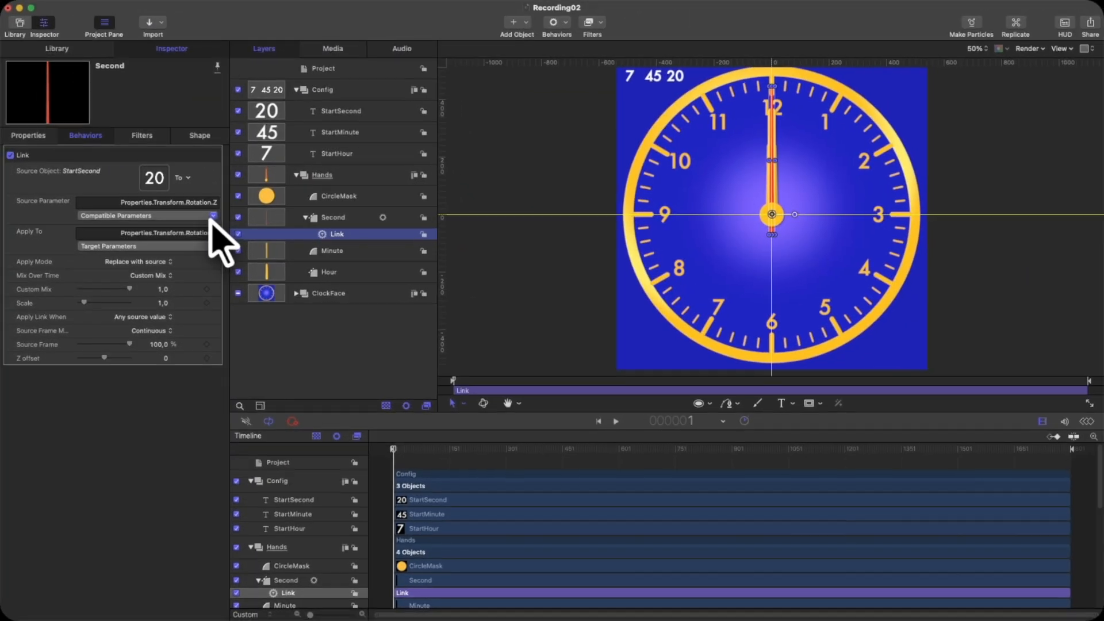
{"action": "left_click", "coordinate": [212, 218]}
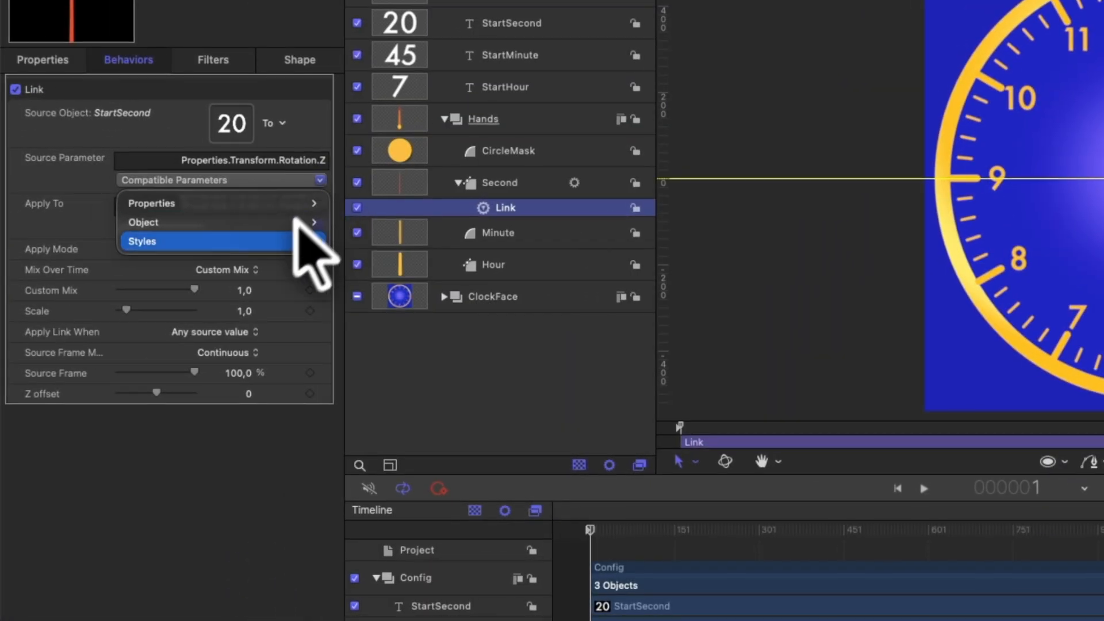
{"action": "mouse_move", "coordinate": [197, 249]}
{"action": "mouse_move", "coordinate": [440, 394]}
{"action": "left_click", "coordinate": [478, 391]}
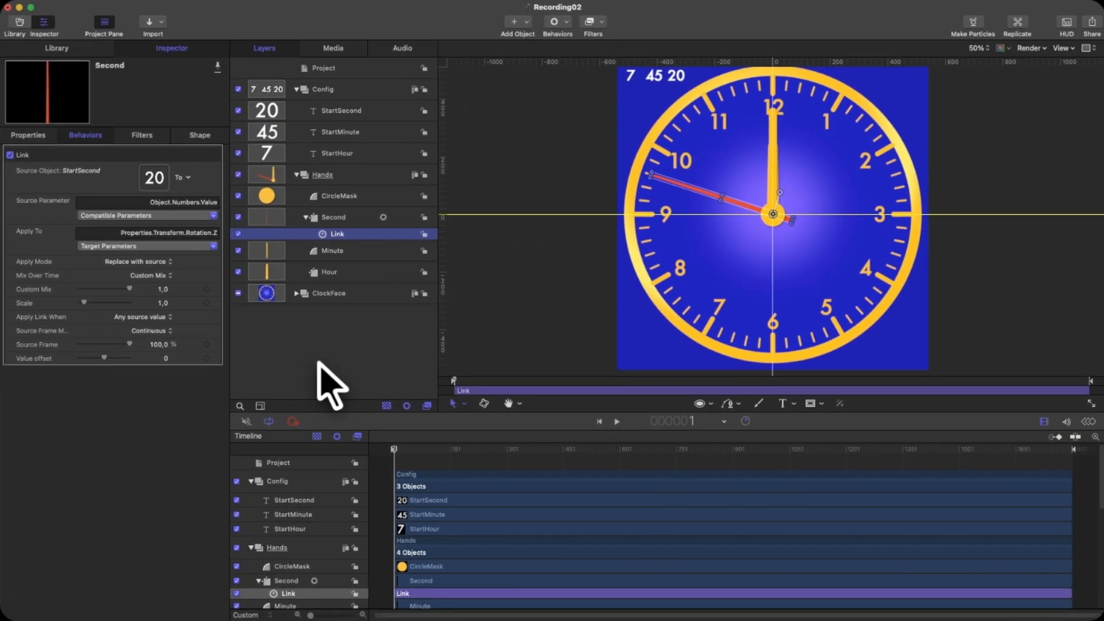
Set the scale of the Second hand's Link behavior to 1,67
{"action": "left_click", "coordinate": [162, 303]}
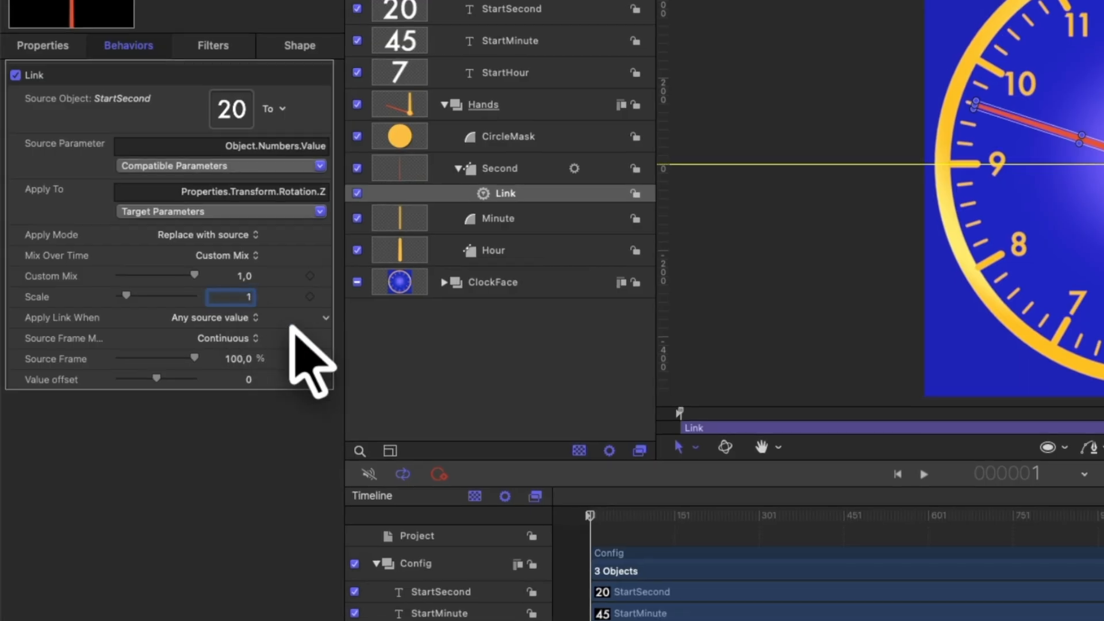
{"action": "type", "text": "1,67"}
{"action": "key", "text": "Return"}
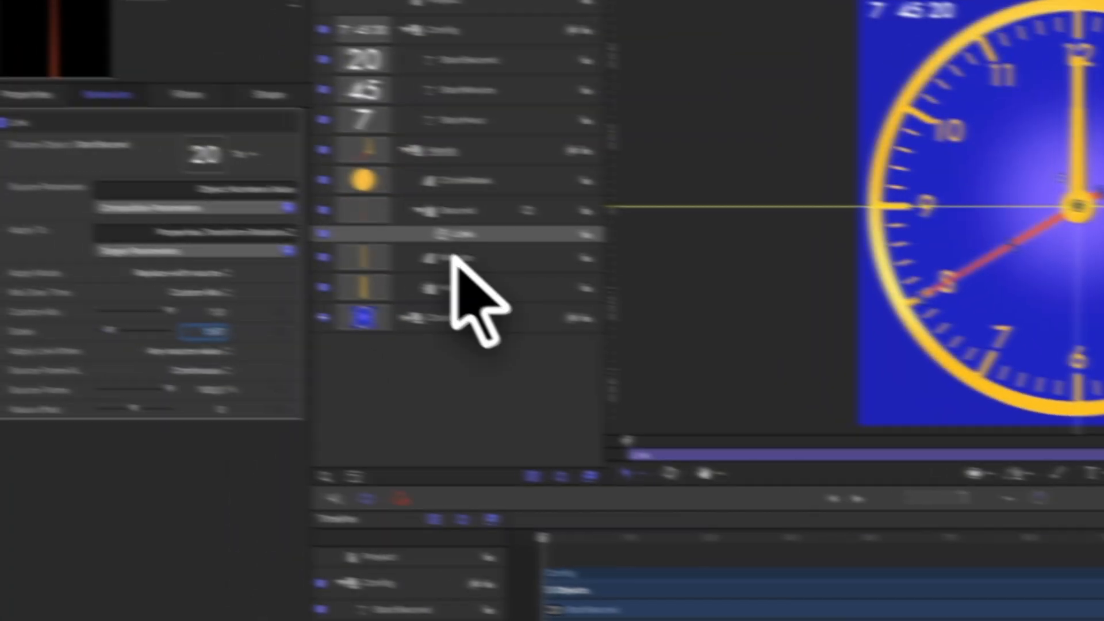
Add a Link parameter behavior to the Minute hand's Z rotation
{"action": "left_click", "coordinate": [330, 251]}
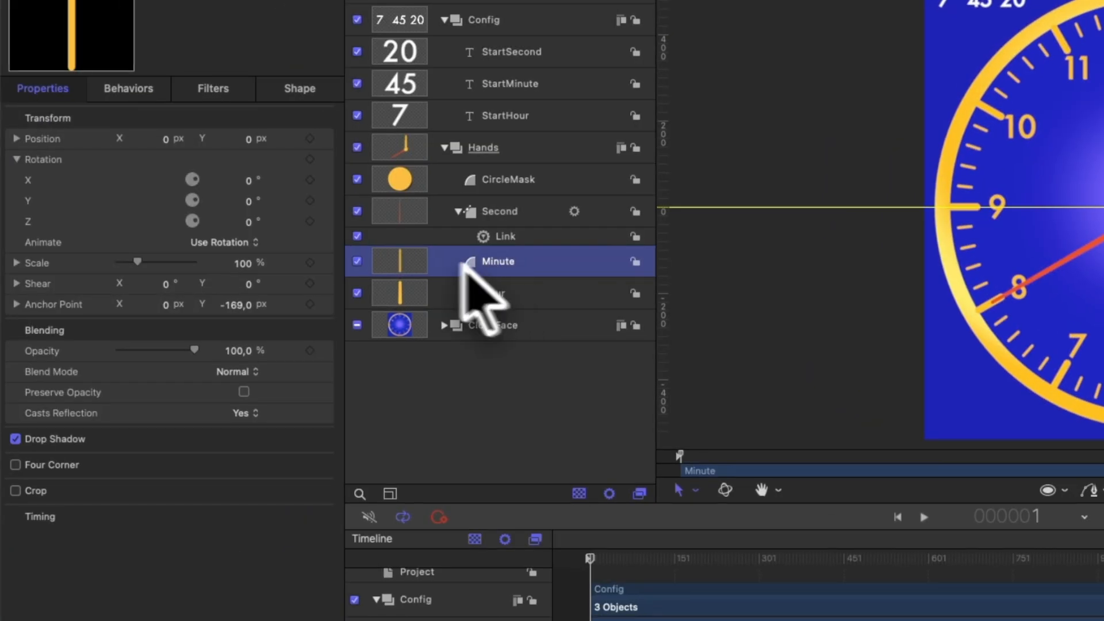
{"action": "left_click", "coordinate": [322, 219]}
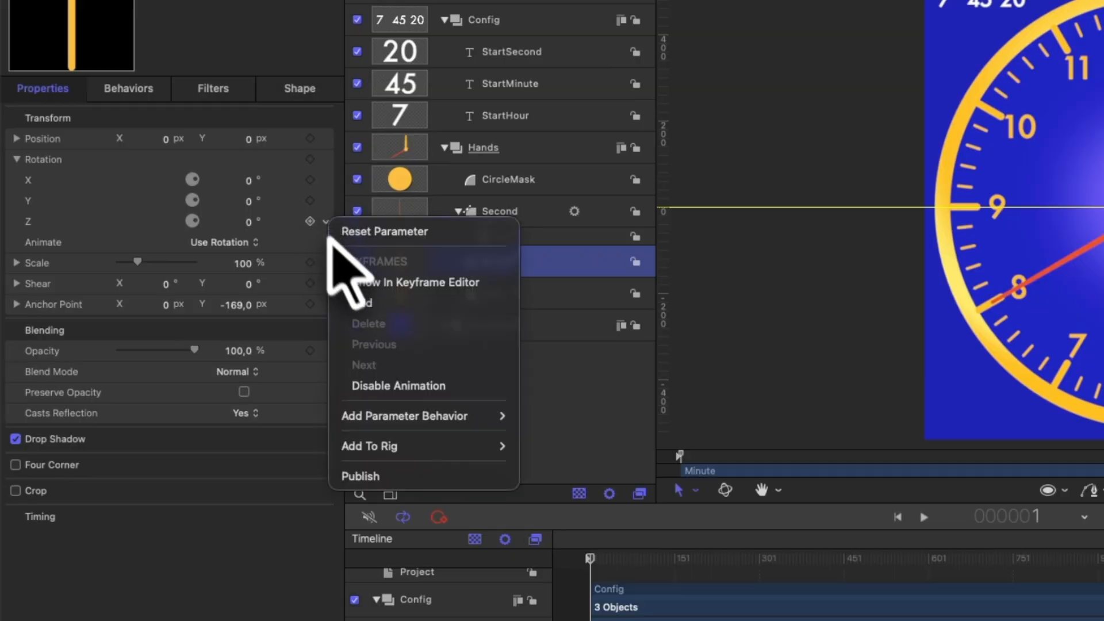
{"action": "mouse_move", "coordinate": [486, 417]}
{"action": "left_click", "coordinate": [538, 504]}
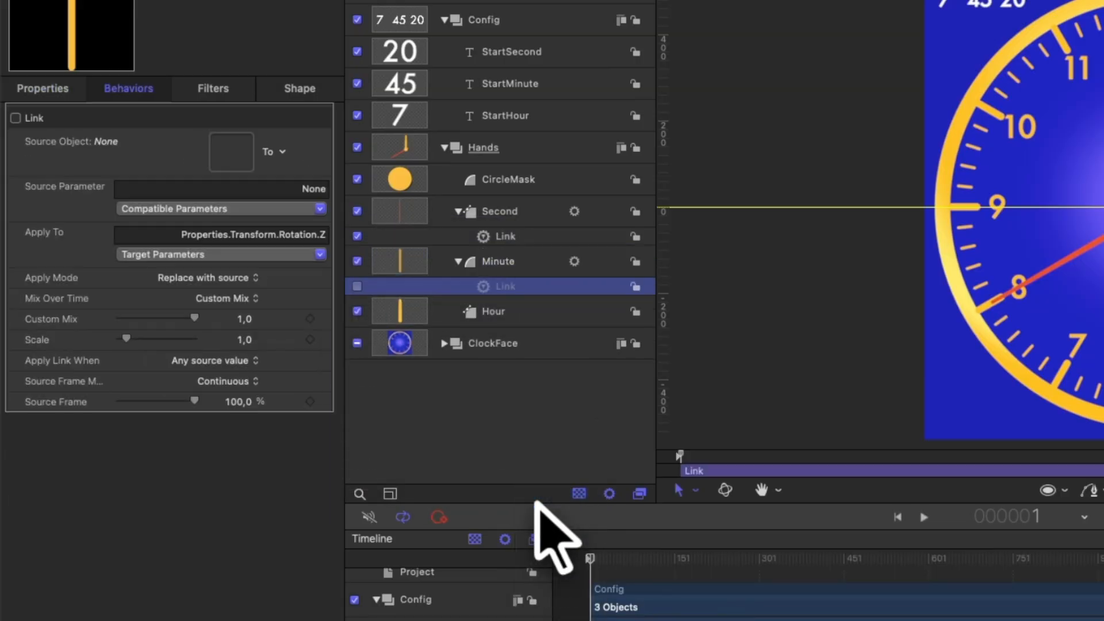
Set StartMinute as the Minute hand Link's source, with Object.Numbers.Value as the source parameter and a scale of 1,67
{"action": "left_click_drag", "start_coordinate": [389, 81], "coordinate": [232, 148]}
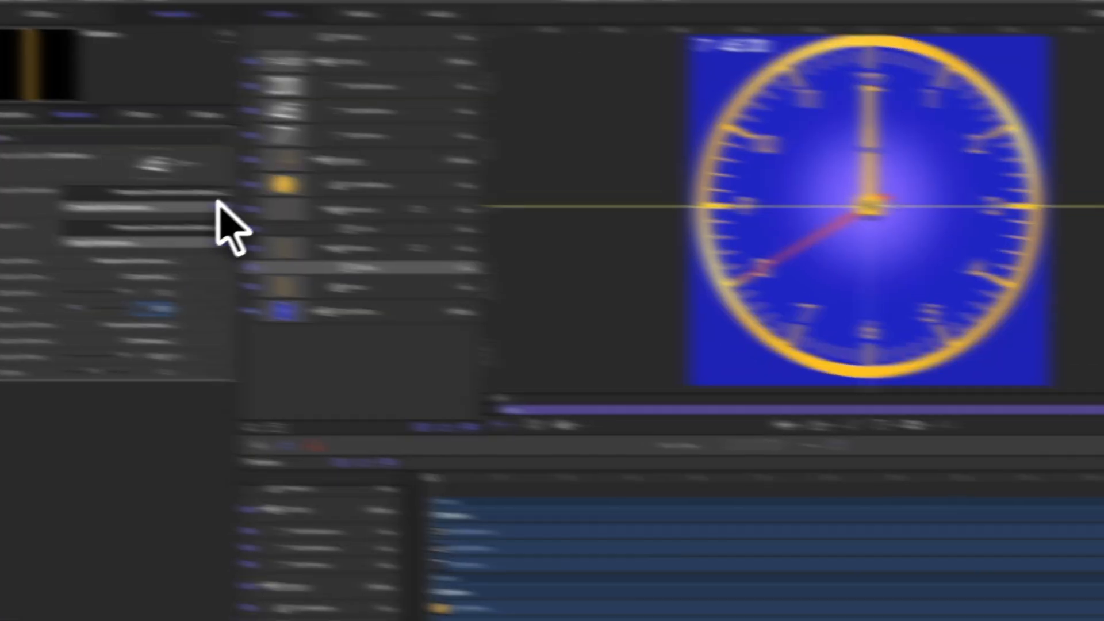
{"action": "left_click", "coordinate": [207, 247]}
{"action": "mouse_move", "coordinate": [205, 247]}
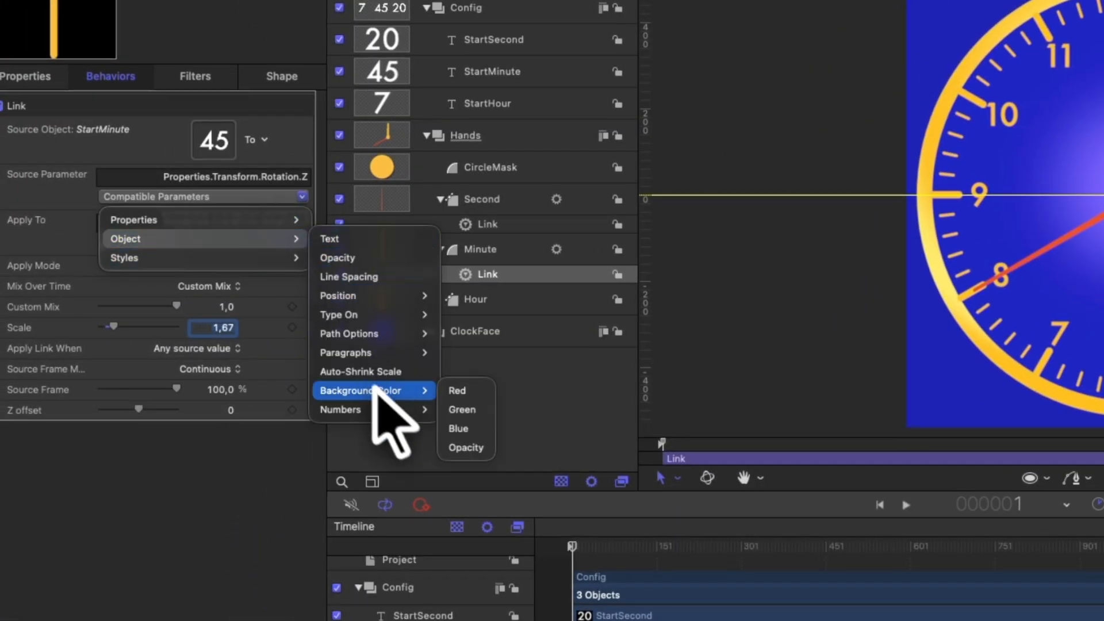
{"action": "left_click", "coordinate": [461, 409]}
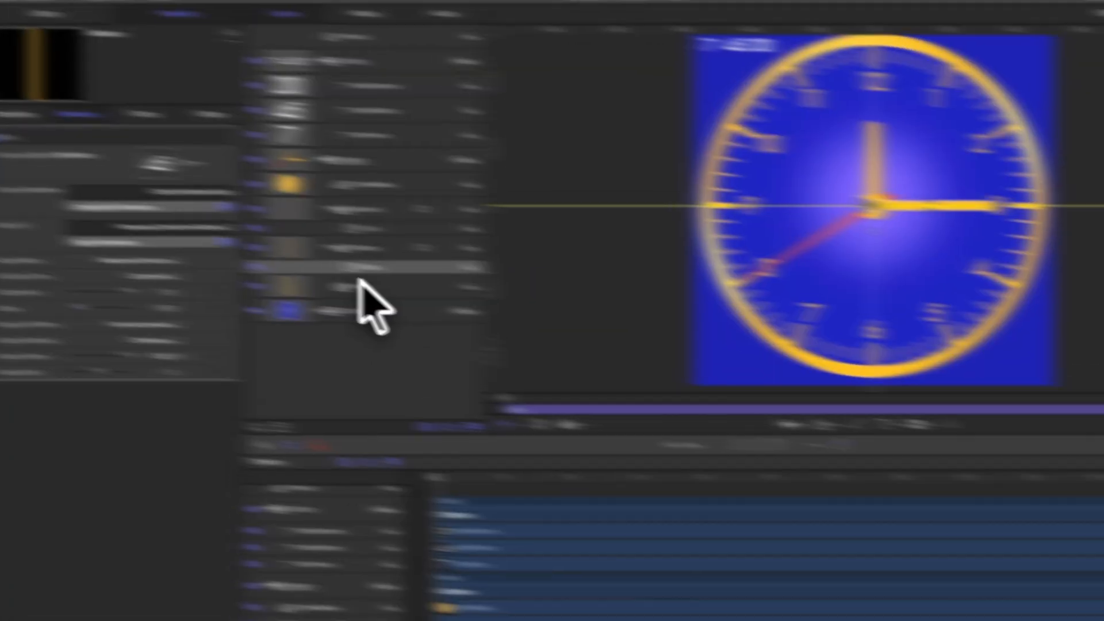
Add a Link parameter behavior to the Hour hand's Z rotation
{"action": "left_click", "coordinate": [329, 283]}
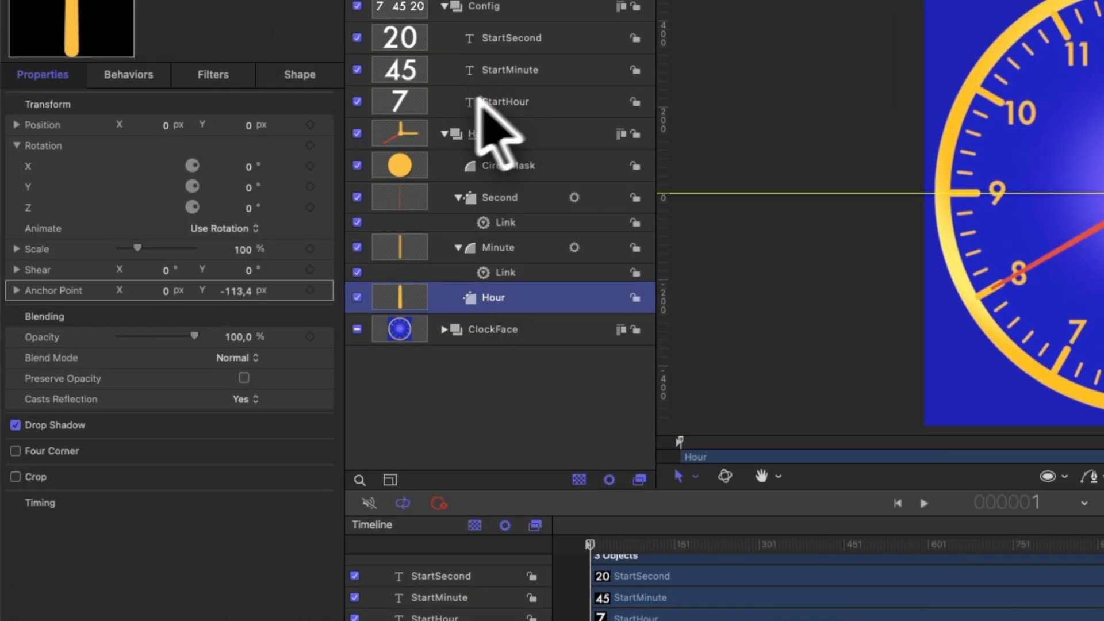
{"action": "left_click", "coordinate": [326, 207]}
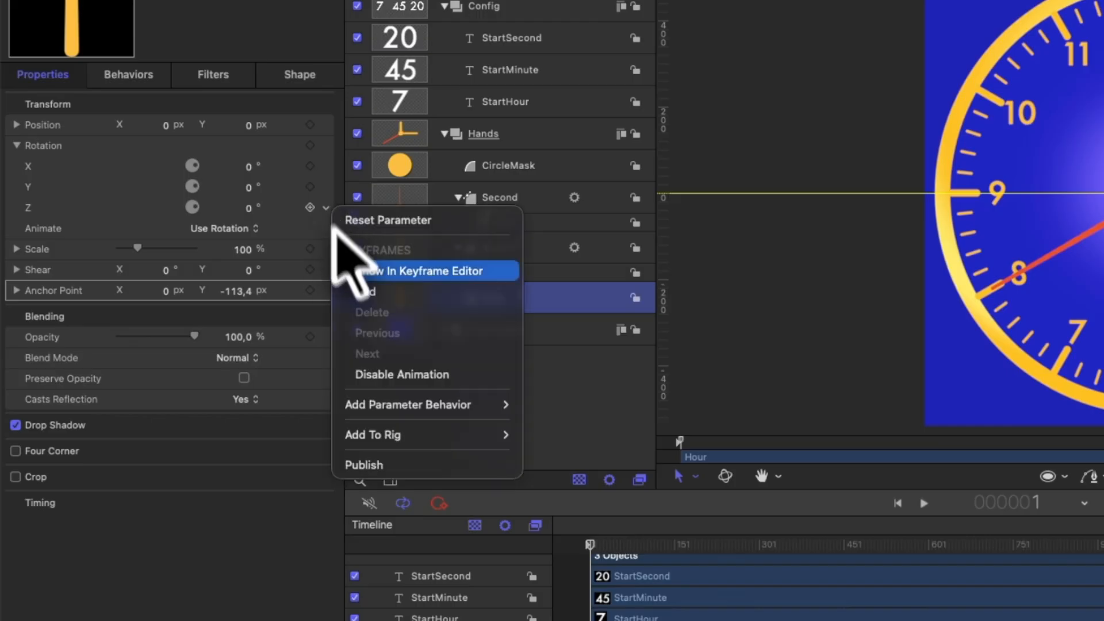
{"action": "mouse_move", "coordinate": [410, 404]}
{"action": "left_click", "coordinate": [560, 489]}
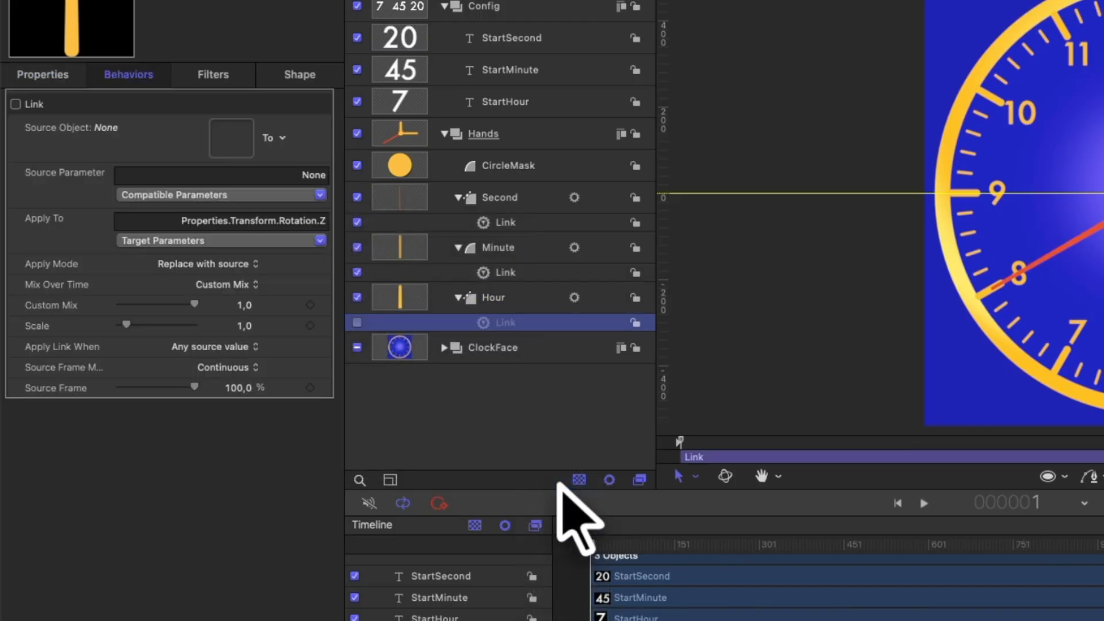
Link the Hour hand's Z rotation to StartHour's Object.Numbers.Value with a scale of 8,33
{"action": "left_click_drag", "start_coordinate": [472, 85], "coordinate": [232, 140]}
{"action": "left_click", "coordinate": [320, 195]}
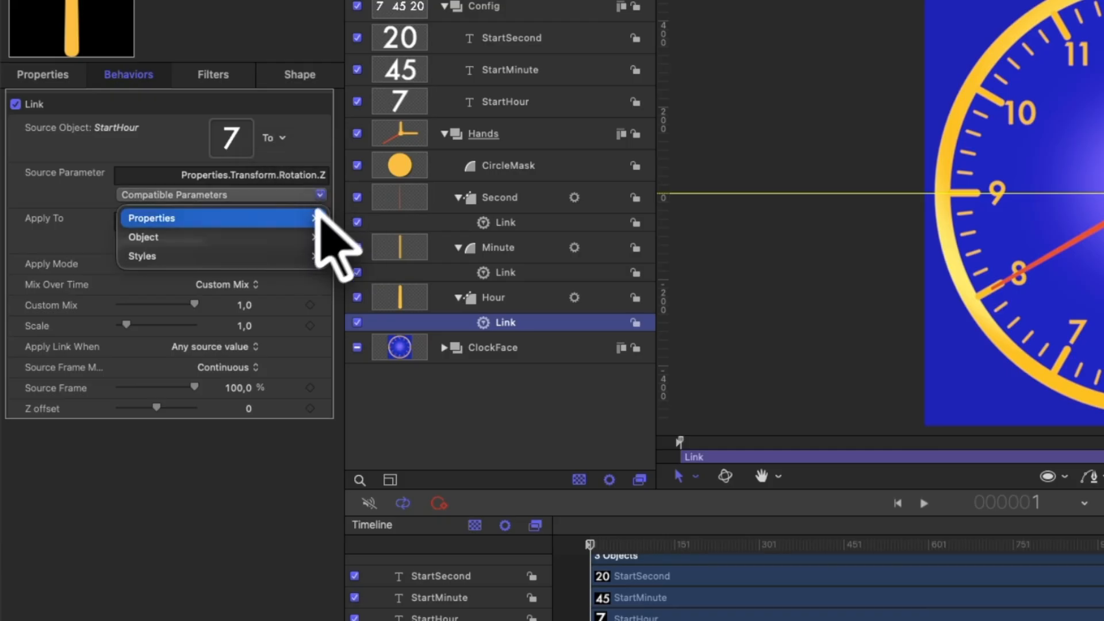
{"action": "mouse_move", "coordinate": [306, 237]}
{"action": "mouse_move", "coordinate": [435, 408]}
{"action": "left_click", "coordinate": [478, 408]}
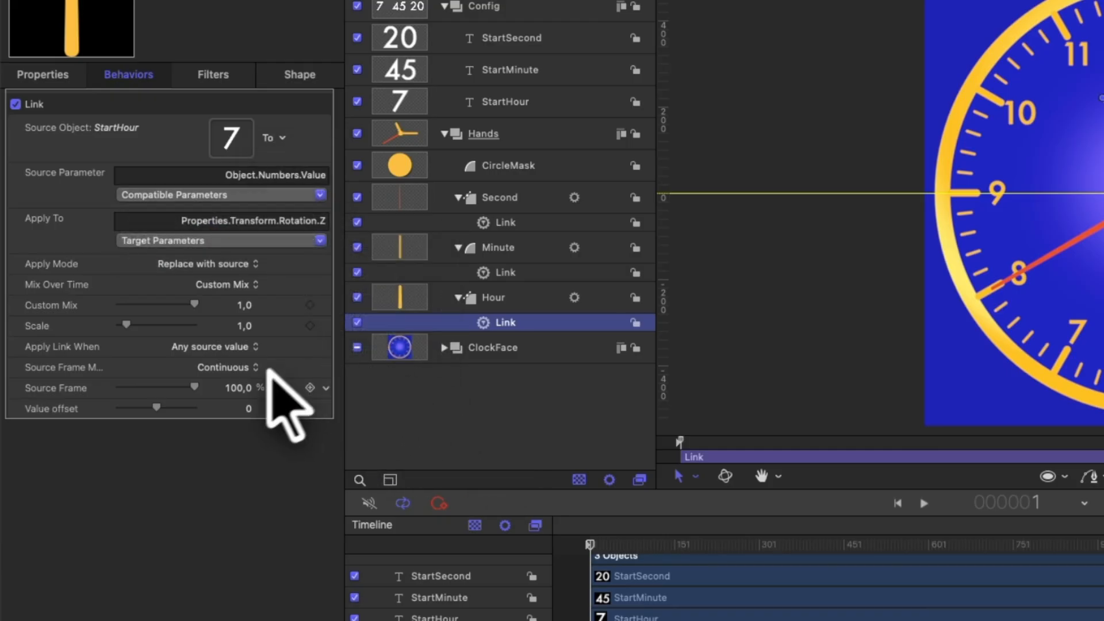
{"action": "left_click", "coordinate": [245, 326]}
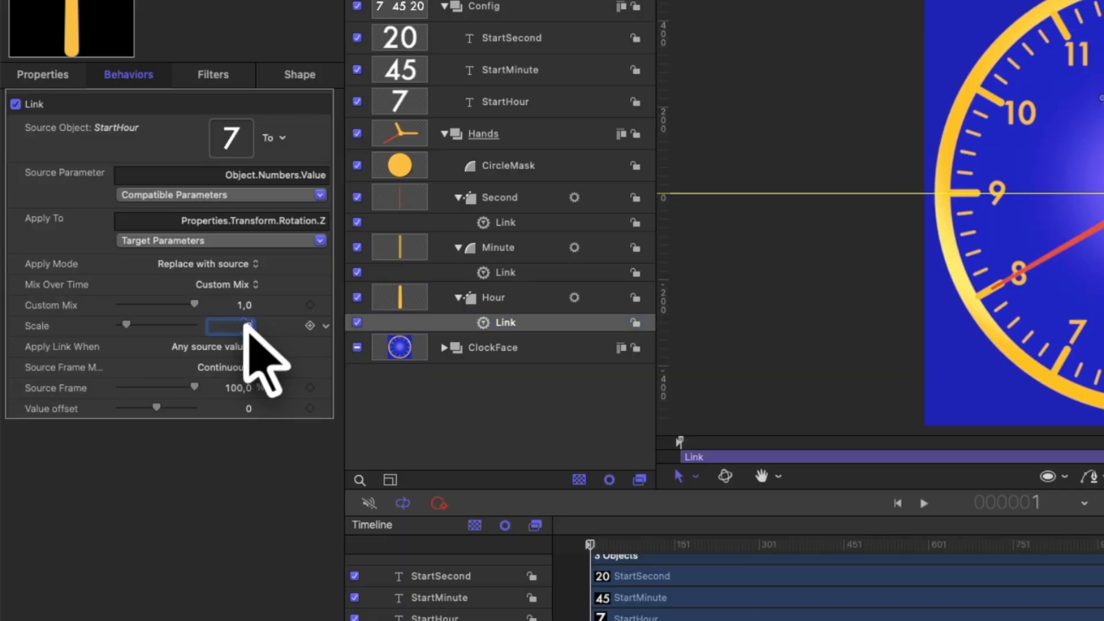
{"action": "type", "text": "8,33"}
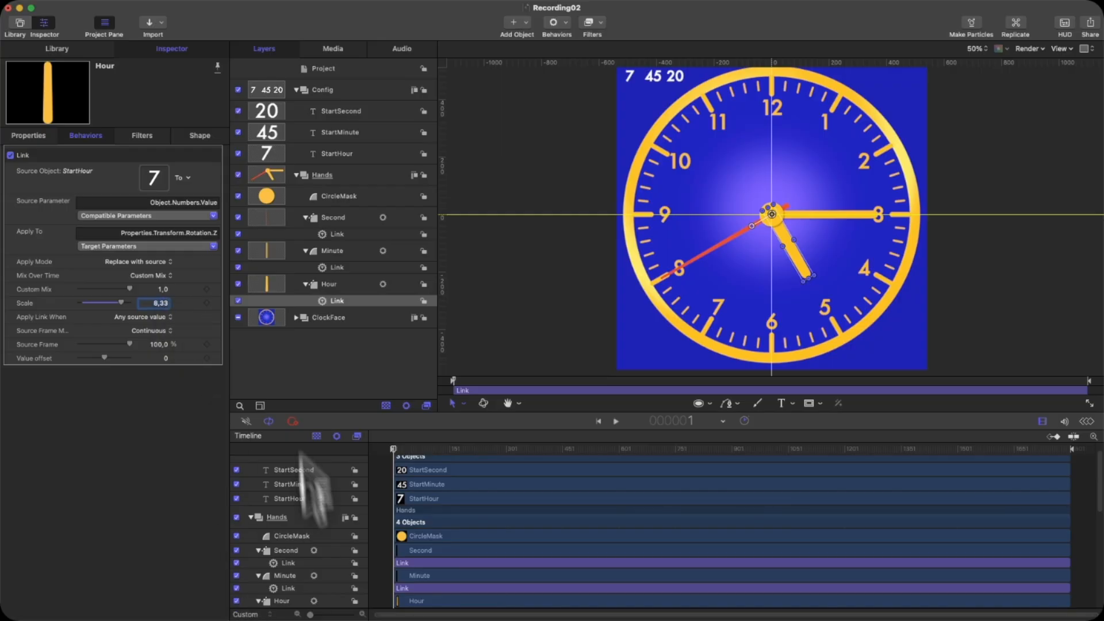
Add a Rate parameter behavior to the Second hand's Z rotation and set its rate to 6°
{"action": "left_click", "coordinate": [335, 217]}
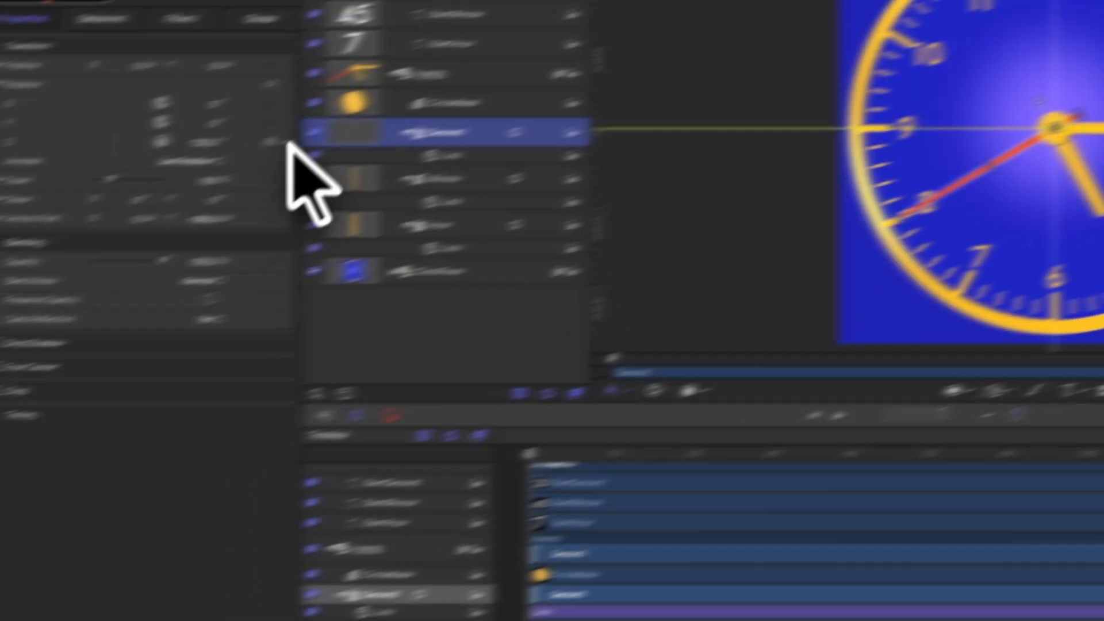
{"action": "left_click", "coordinate": [217, 224]}
{"action": "mouse_move", "coordinate": [317, 376]}
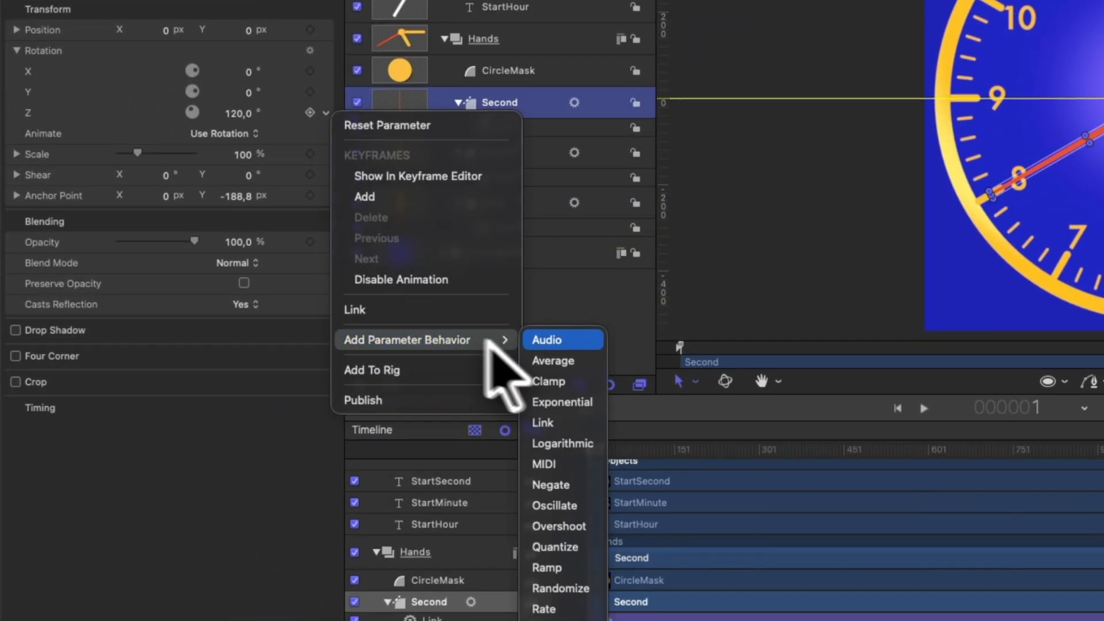
{"action": "left_click", "coordinate": [544, 609]}
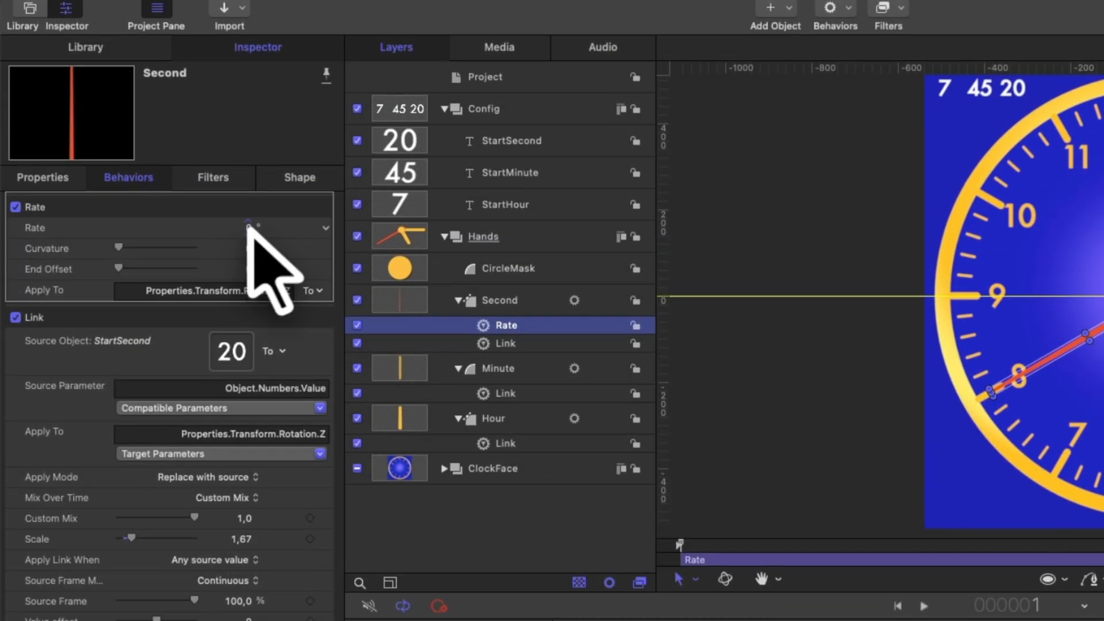
{"action": "left_click", "coordinate": [248, 227]}
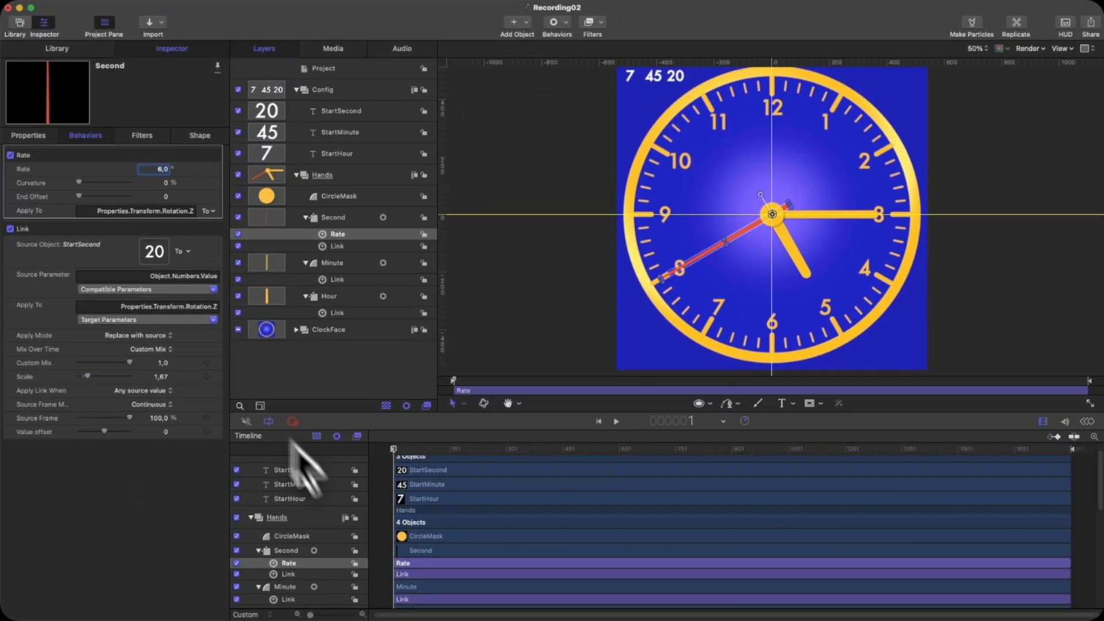
Play the animation to check the second hand's direction of rotation and return the playhead to the start
{"action": "key", "text": "space"}
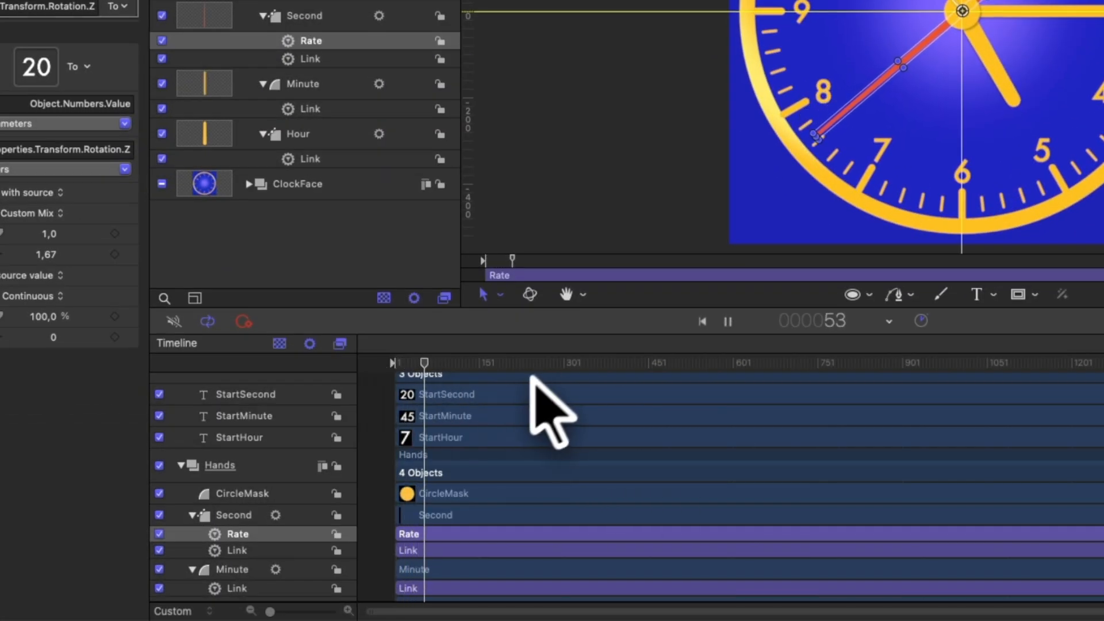
{"action": "key", "text": "space"}
{"action": "key", "text": "Home"}
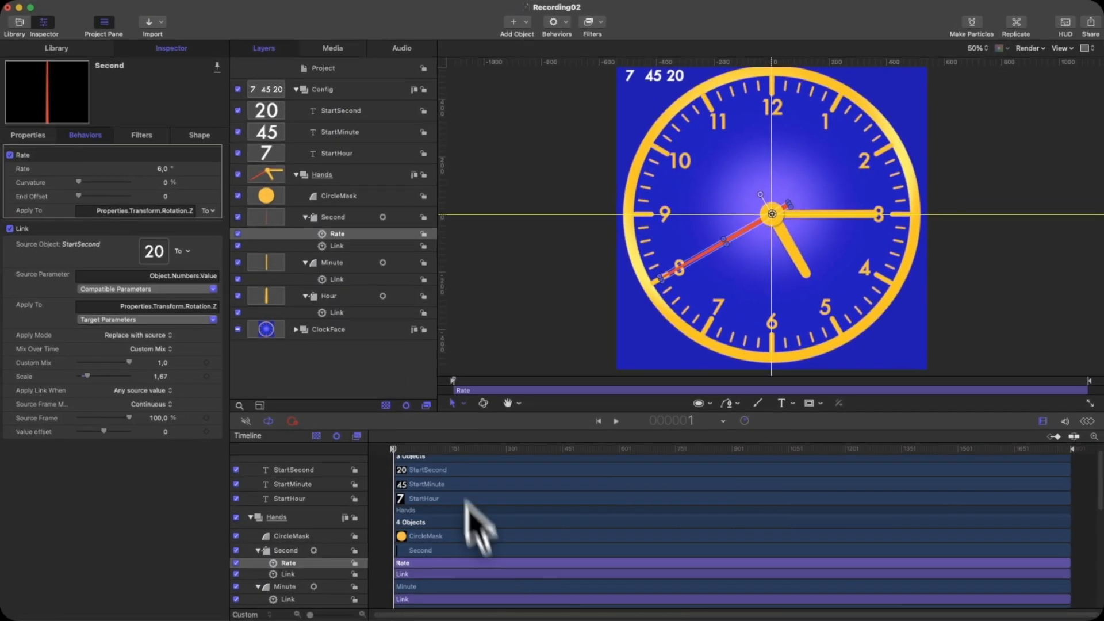
Set the Y rotation of the Second, Minute and Hour hands to 180° and preview the motion
{"action": "left_click", "coordinate": [325, 217]}
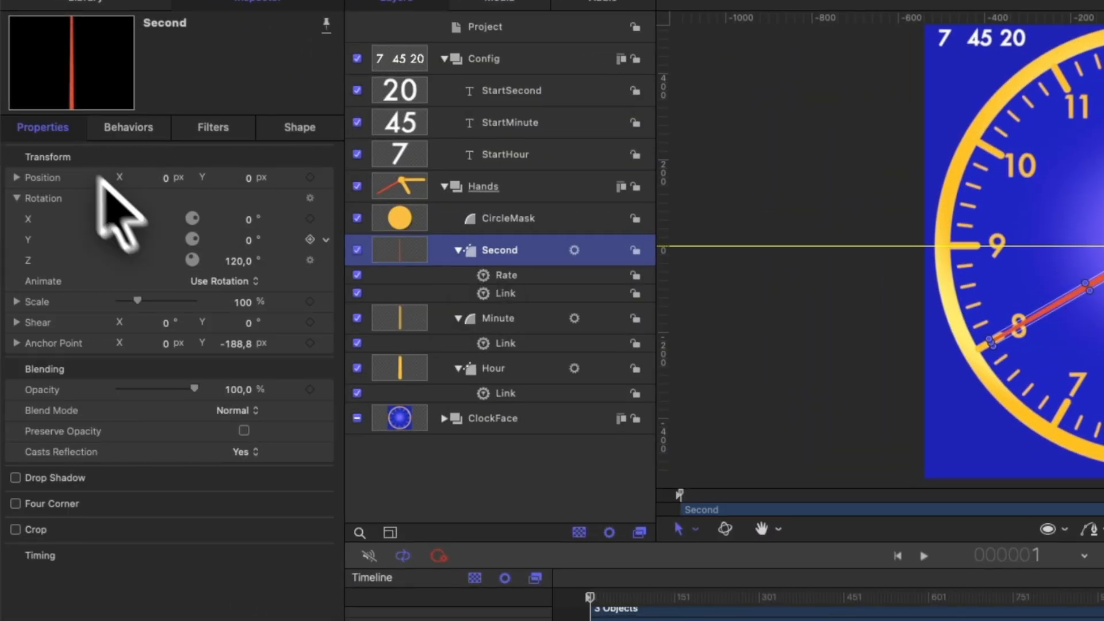
{"action": "left_click", "coordinate": [163, 211]}
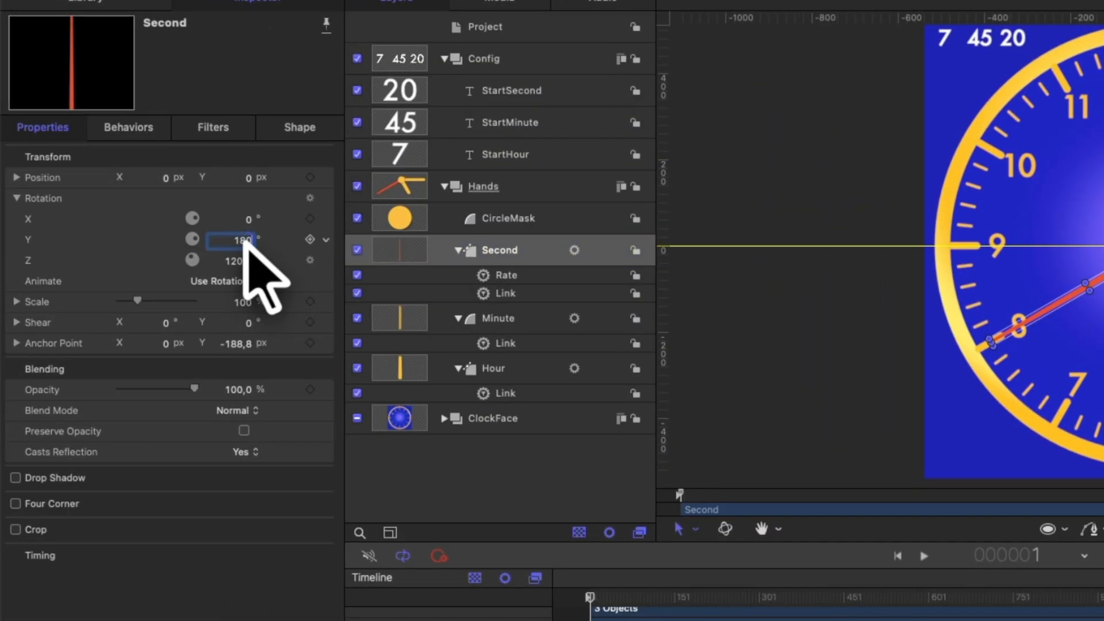
{"action": "left_click", "coordinate": [506, 318]}
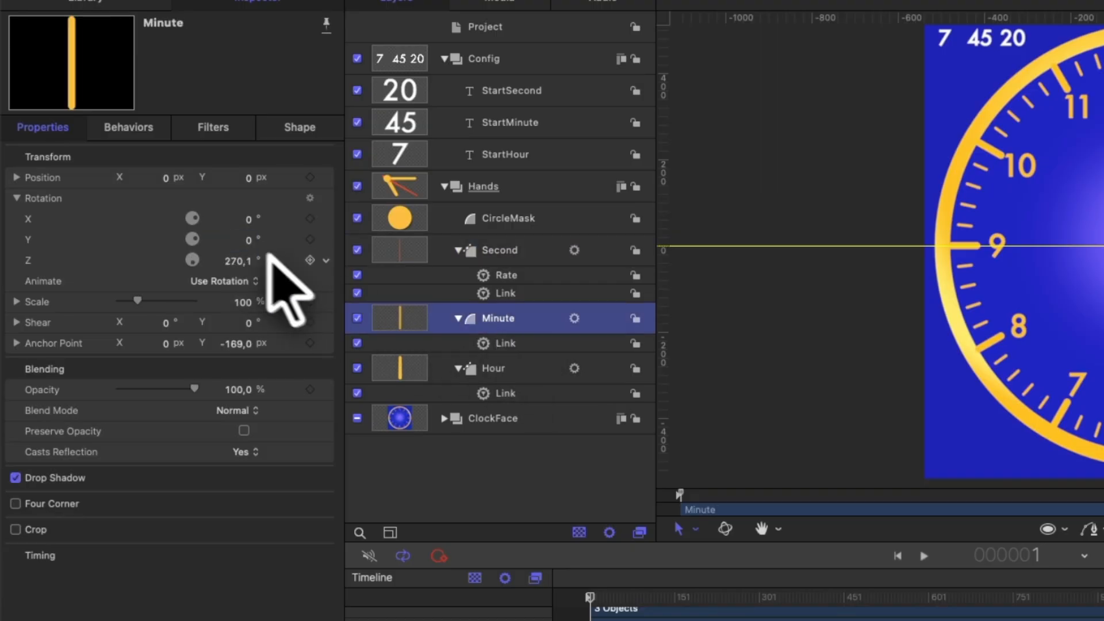
{"action": "left_click", "coordinate": [249, 239]}
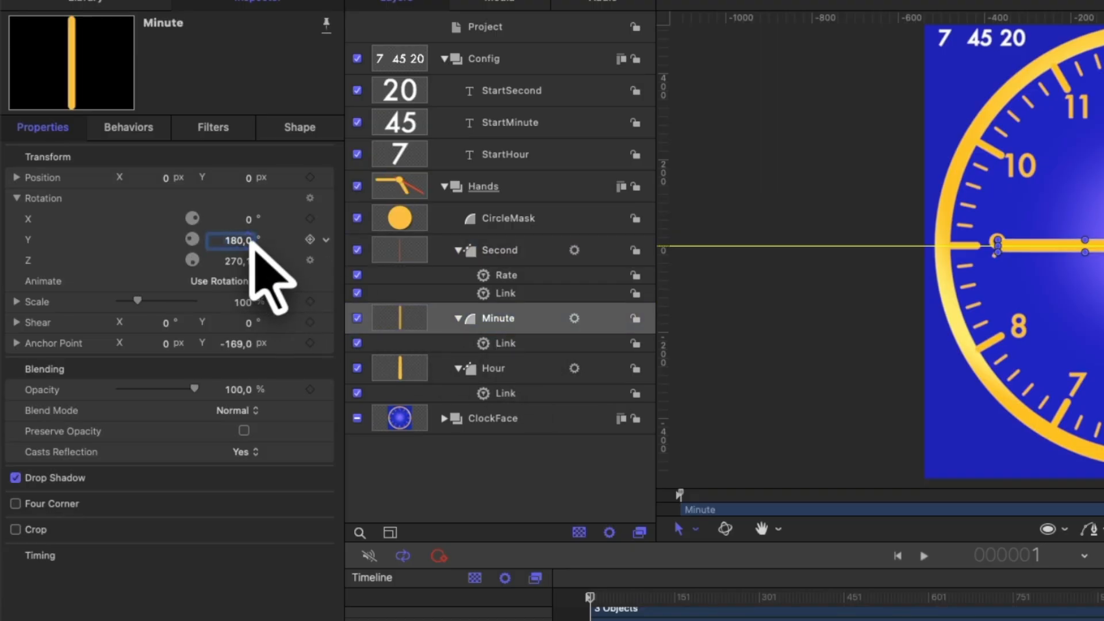
{"action": "left_click", "coordinate": [552, 369]}
{"action": "left_click", "coordinate": [248, 240]}
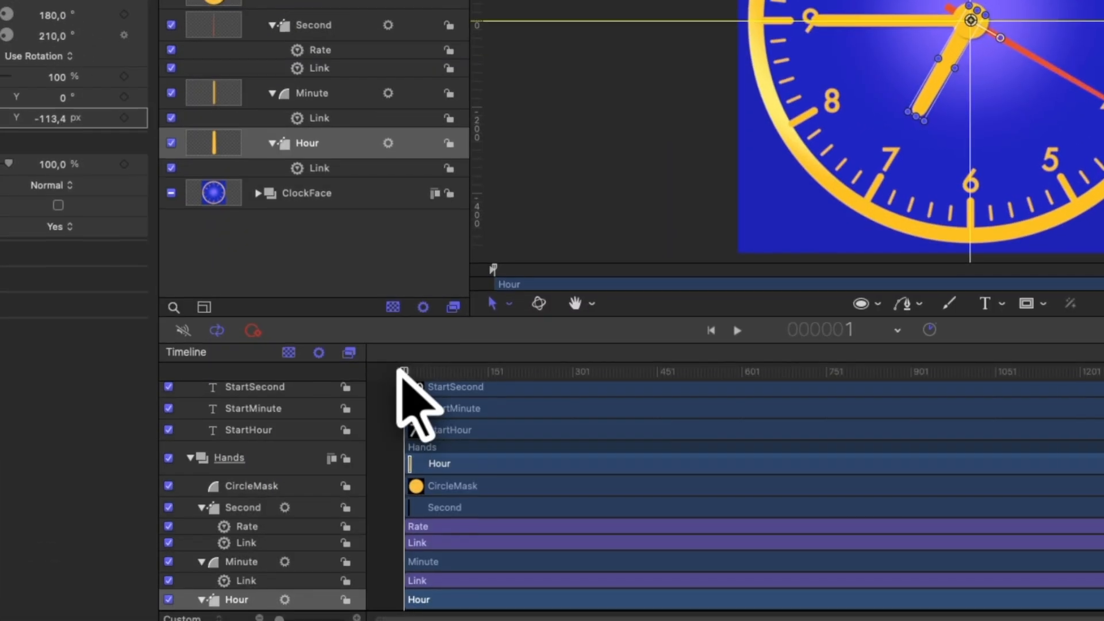
{"action": "key", "text": "space"}
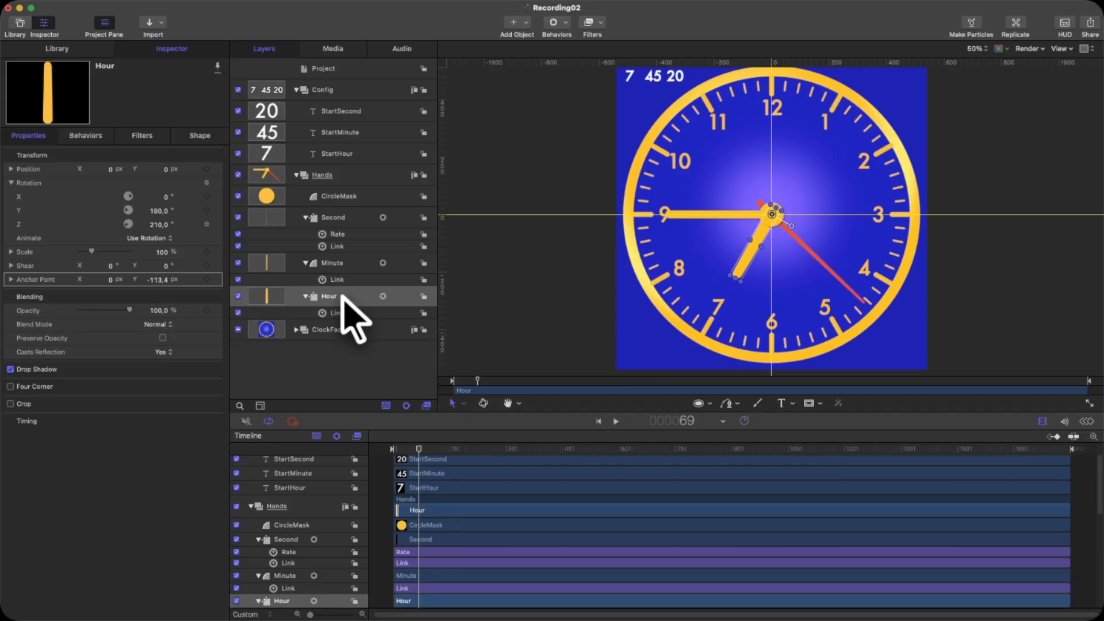
Add a Quantize parameter behavior to the Second hand's Z rotation with a step size of 6°
{"action": "left_click", "coordinate": [337, 217]}
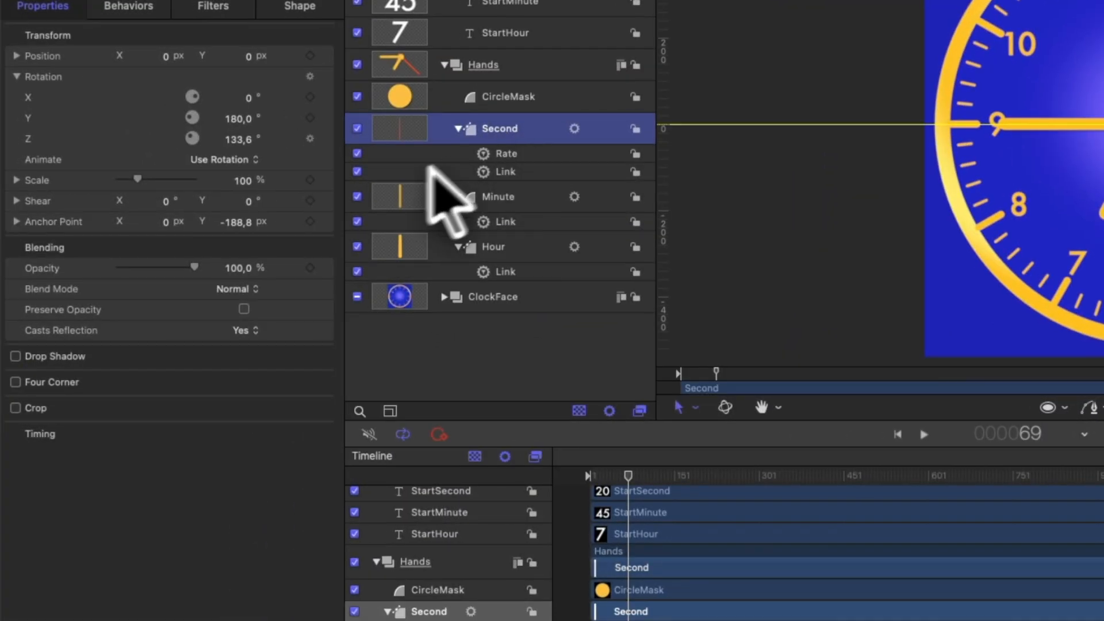
{"action": "left_click", "coordinate": [320, 140]}
{"action": "mouse_move", "coordinate": [397, 386]}
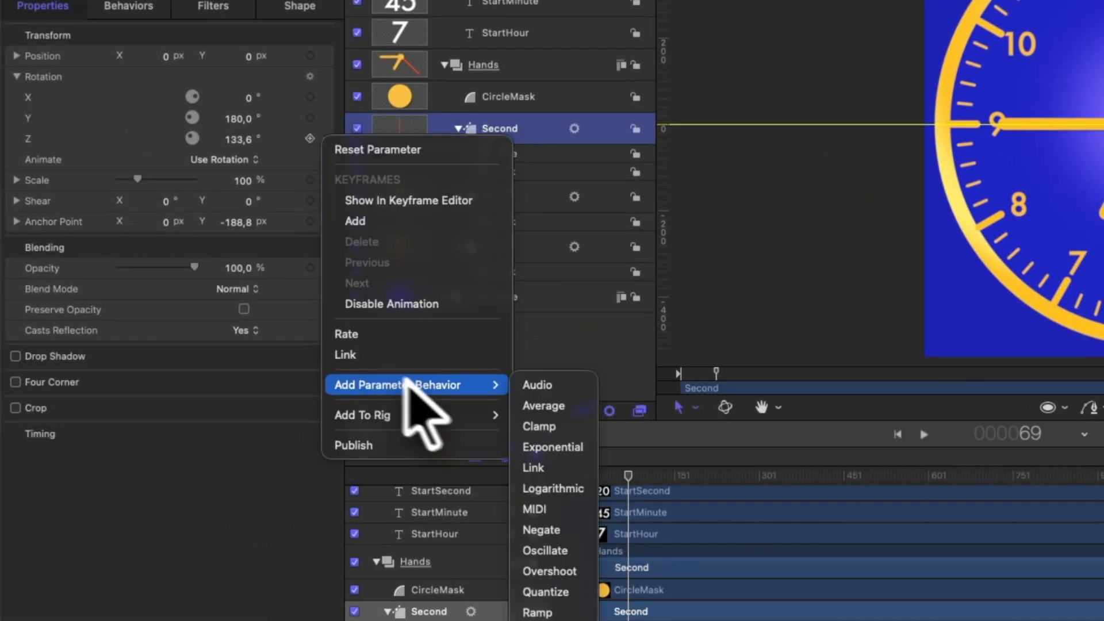
{"action": "left_click", "coordinate": [546, 592]}
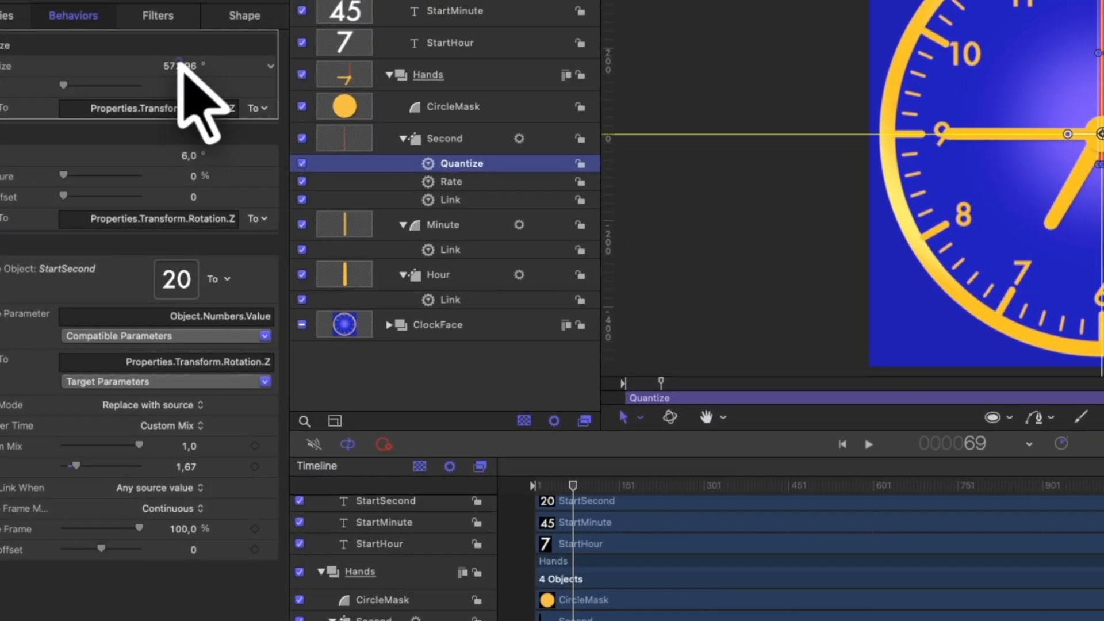
{"action": "left_click", "coordinate": [235, 54]}
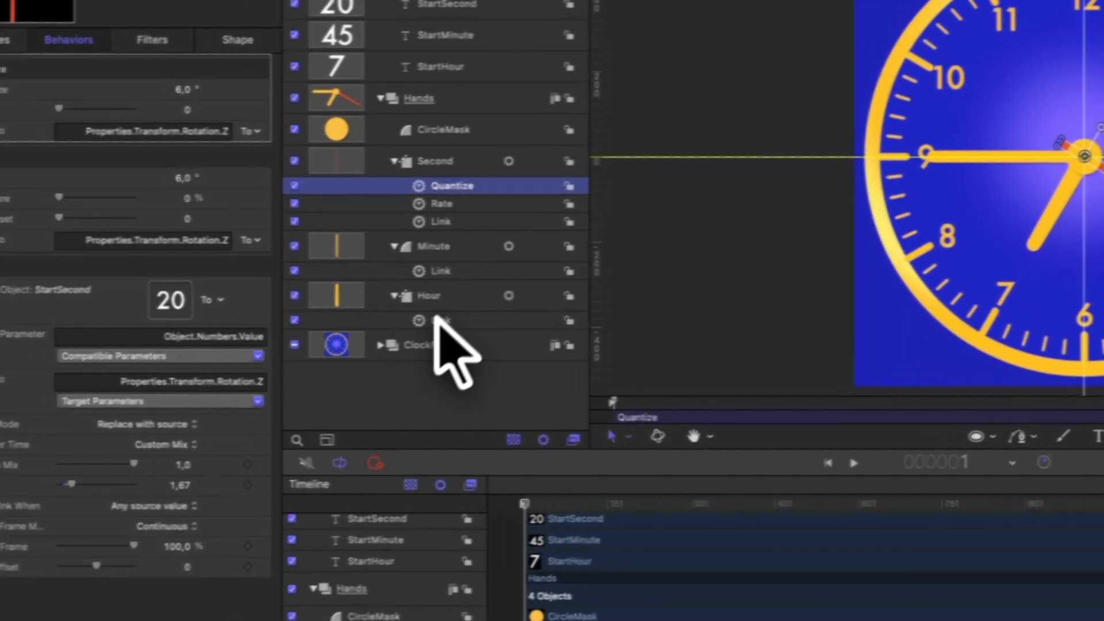
Rename the Link behaviors of the Hour, Minute and Second hands to LinkStartHour, LinkStartMinute and LinkStartSecond
{"action": "left_click", "coordinate": [438, 321]}
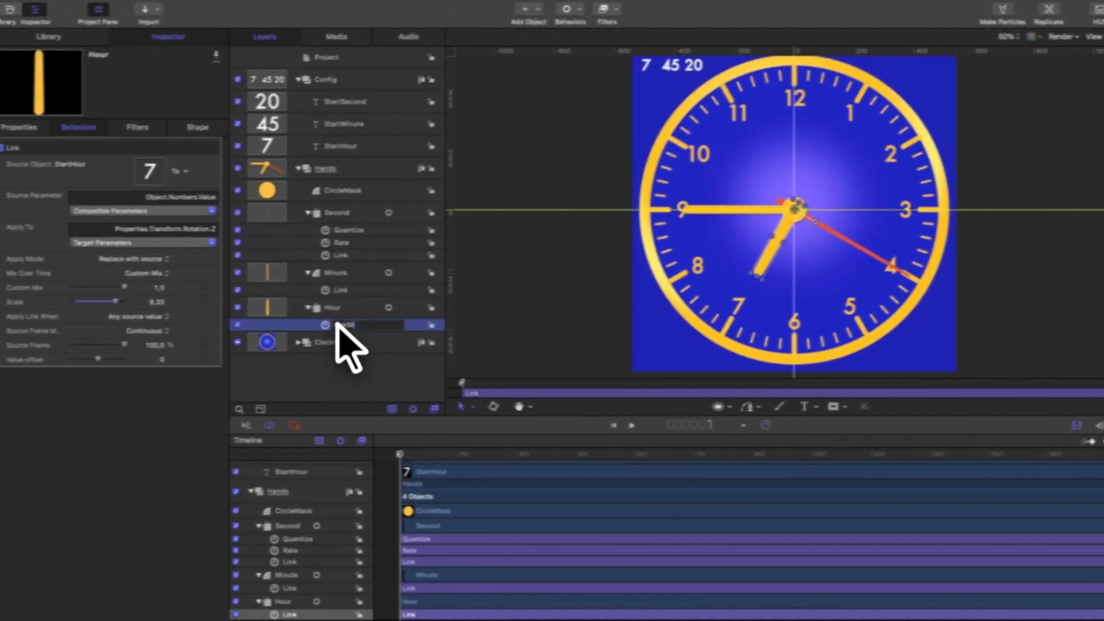
{"action": "type", "text": "StartHour"}
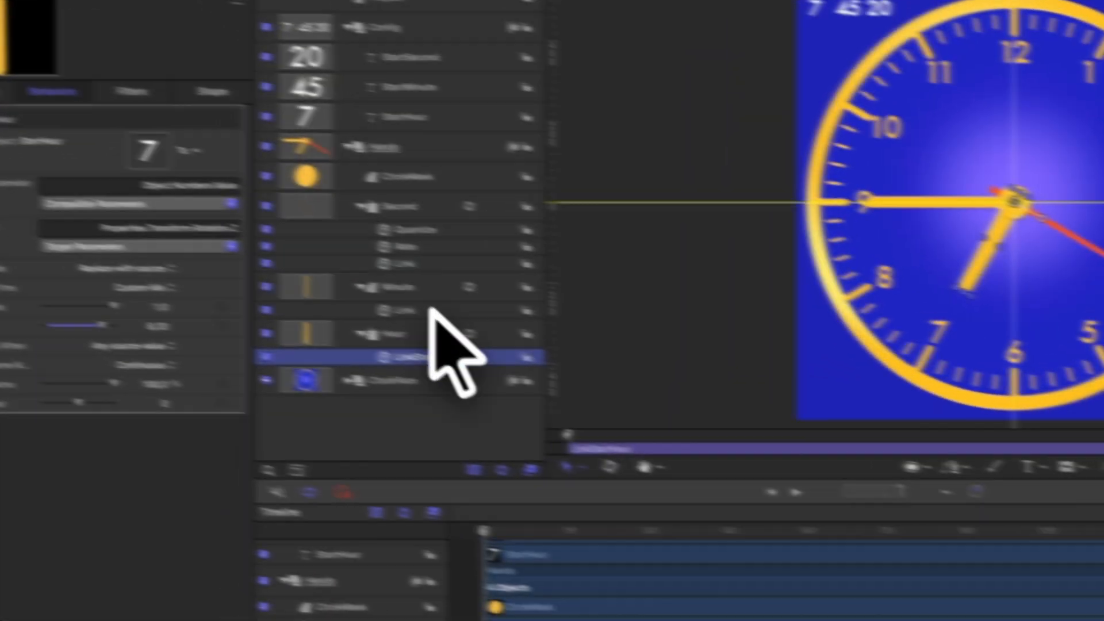
{"action": "left_click", "coordinate": [352, 292]}
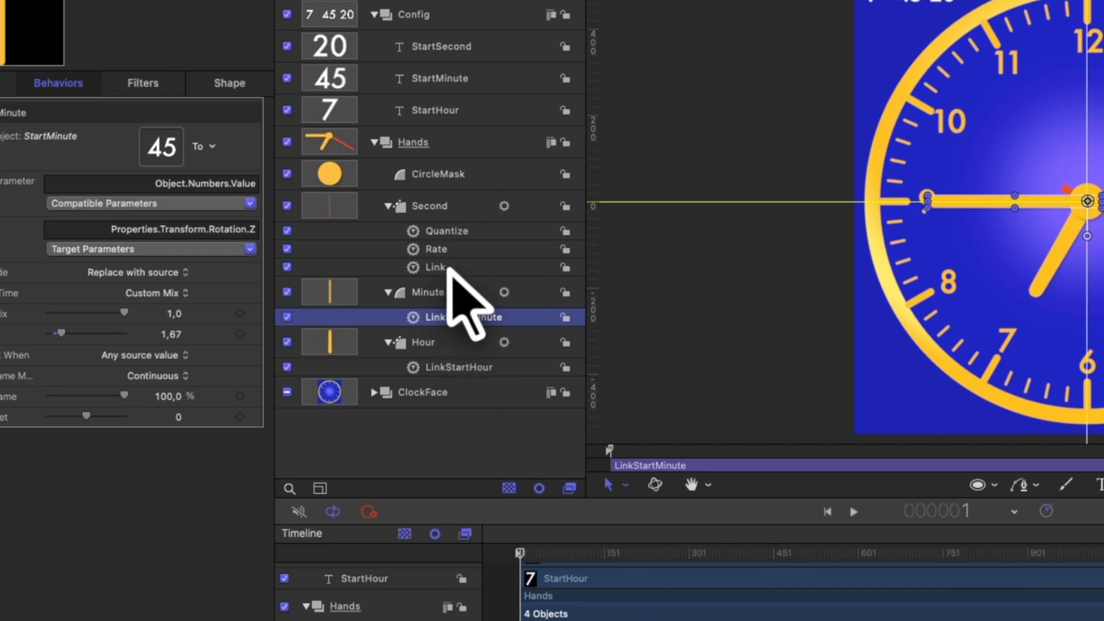
{"action": "double_click", "coordinate": [451, 268]}
{"action": "type", "text": "StartSecond"}
{"action": "key", "text": "Return"}
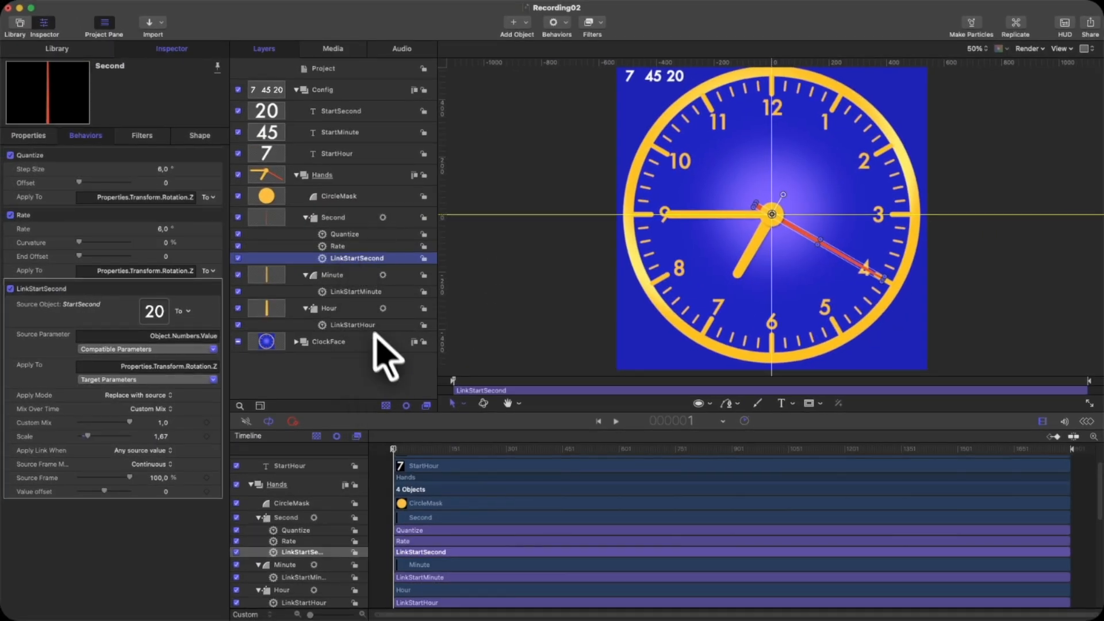
Add a second Link parameter behavior to the Minute hand's Z rotation, in addition to LinkStartMinute
{"action": "left_click", "coordinate": [335, 276]}
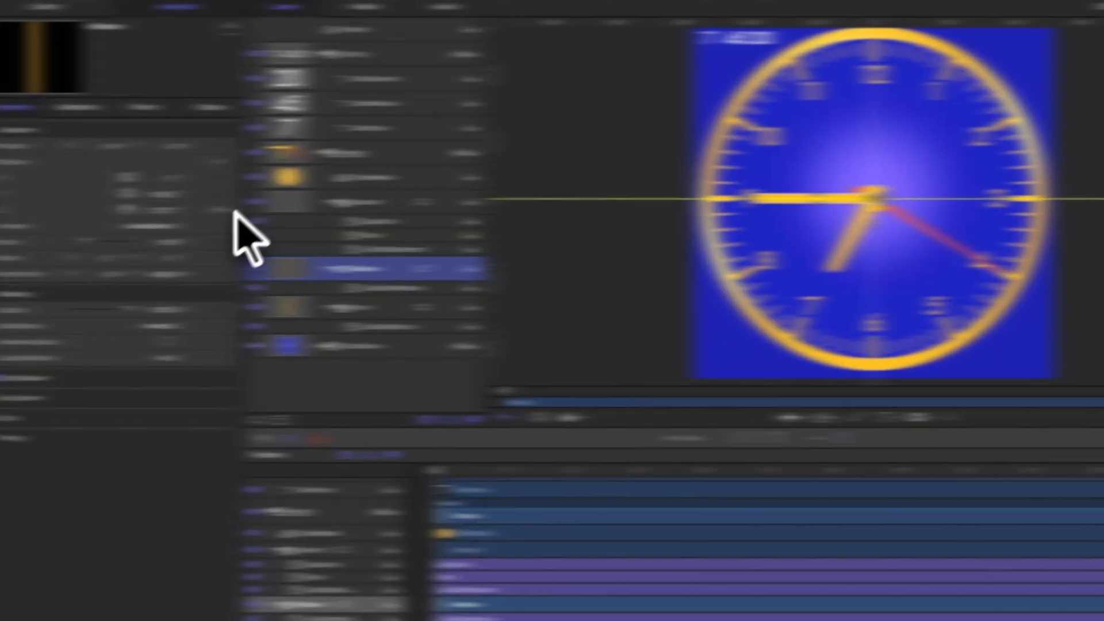
{"action": "left_click", "coordinate": [218, 224]}
{"action": "mouse_move", "coordinate": [271, 377]}
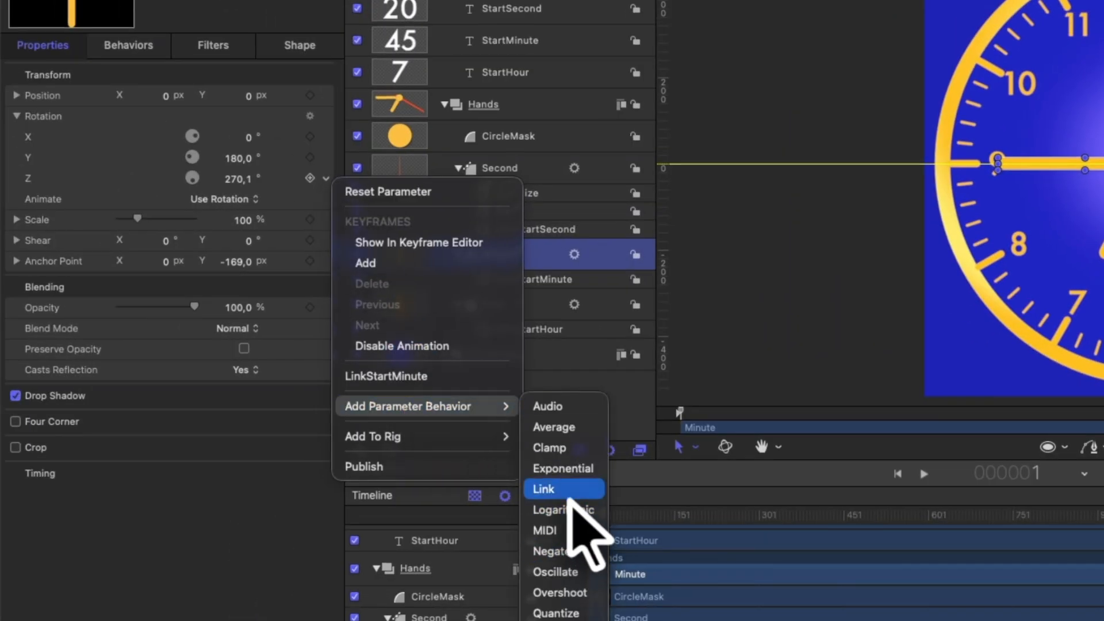
{"action": "left_click", "coordinate": [560, 488]}
Set the Minute hand's new Link to Add to source, with the Second hand as source object and a scale of 0,02
{"action": "left_click", "coordinate": [253, 234]}
{"action": "left_click", "coordinate": [238, 191]}
{"action": "left_click_drag", "start_coordinate": [489, 163], "coordinate": [232, 109]}
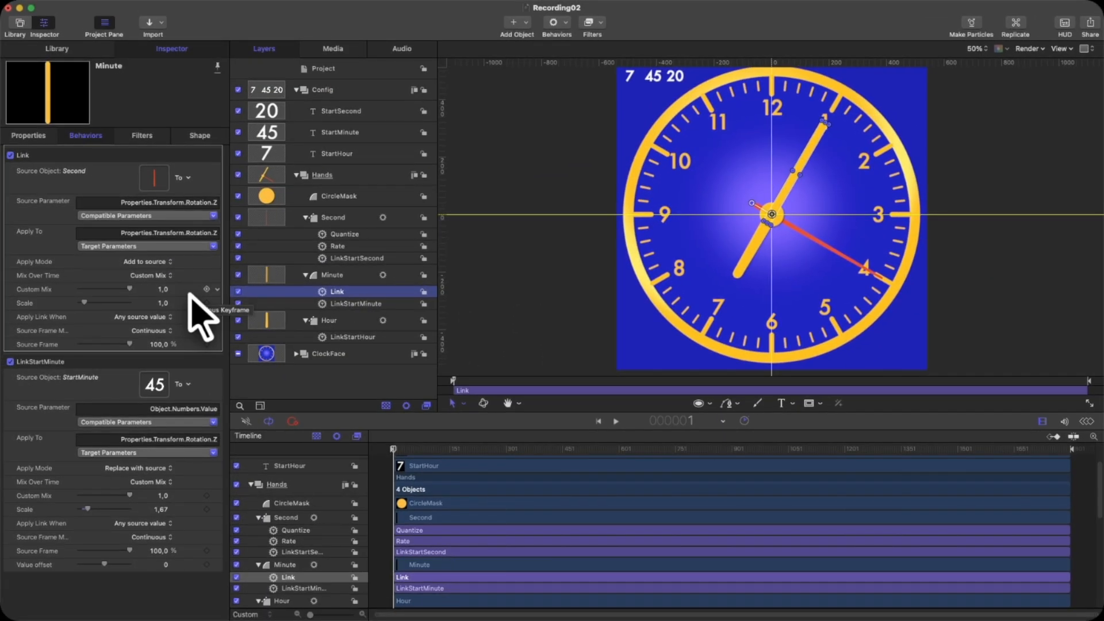
{"action": "left_click", "coordinate": [163, 303]}
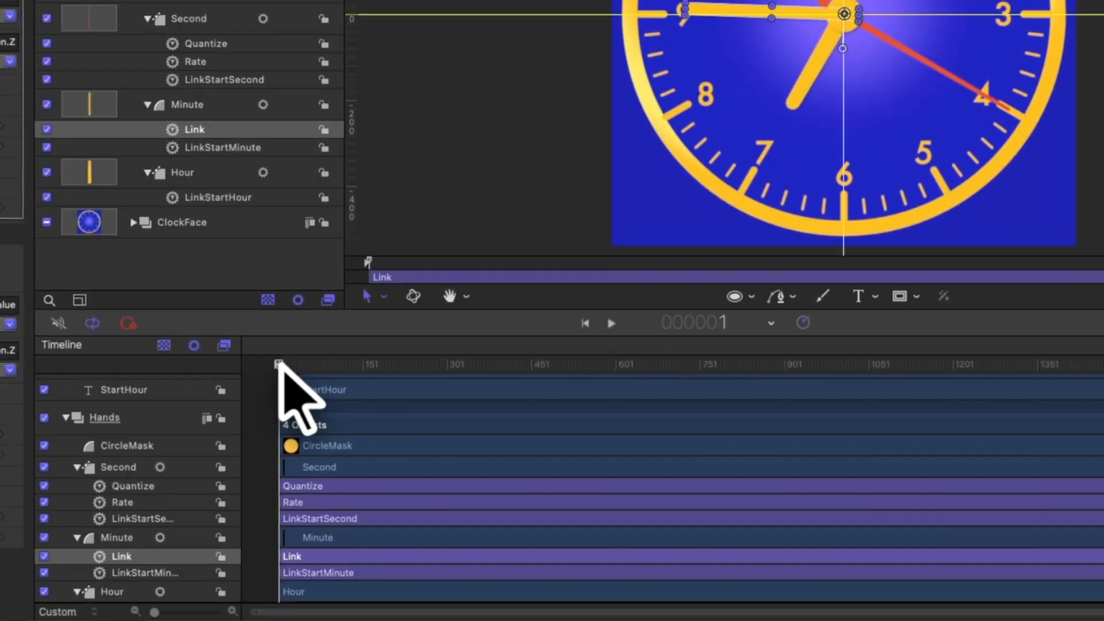
Play and scrub through the timeline to check how the minute hand advances with the second hand
{"action": "key", "text": "space"}
{"action": "key", "text": "space"}
{"action": "left_click_drag", "start_coordinate": [299, 363], "coordinate": [1083, 438]}
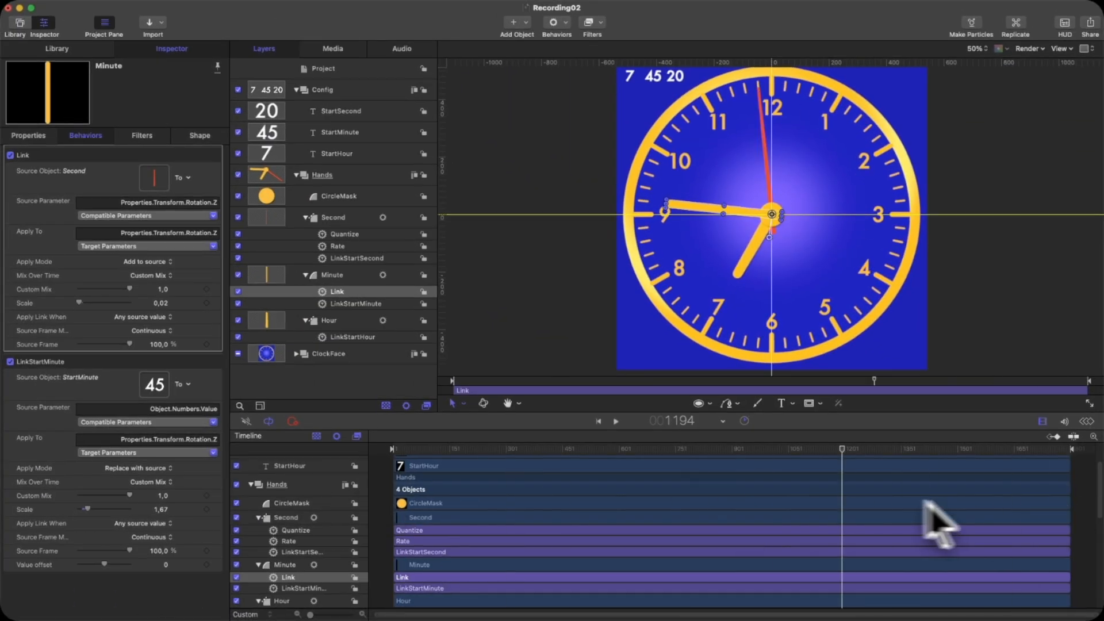
Add a second Link parameter behavior to the Hour hand's Z rotation, in addition to LinkStartHour
{"action": "left_click_drag", "start_coordinate": [924, 500], "coordinate": [845, 492]}
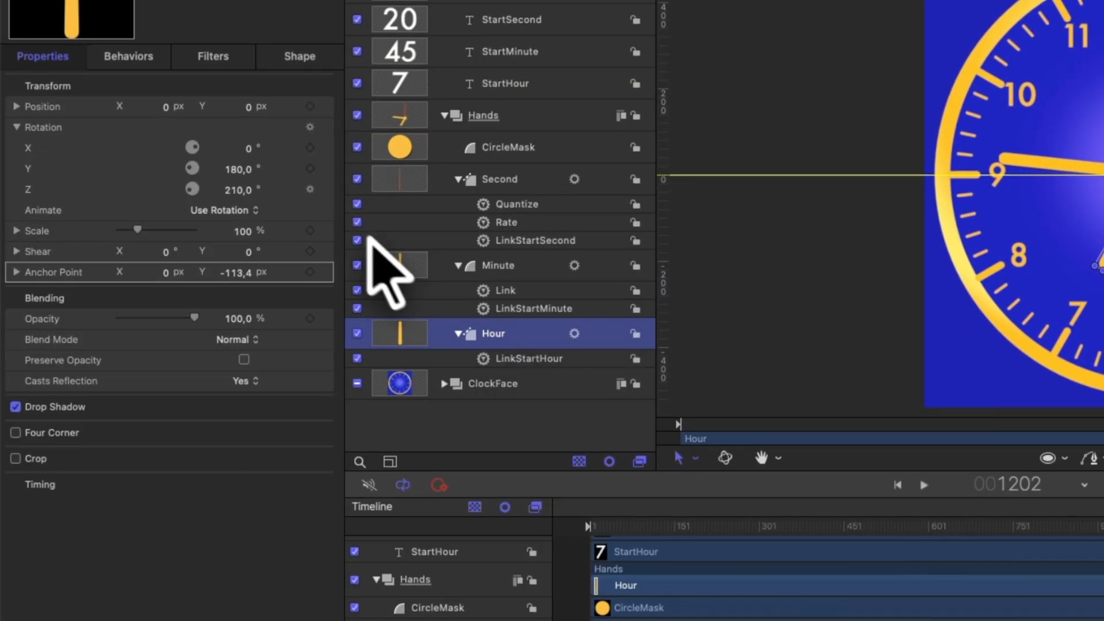
{"action": "left_click", "coordinate": [324, 189]}
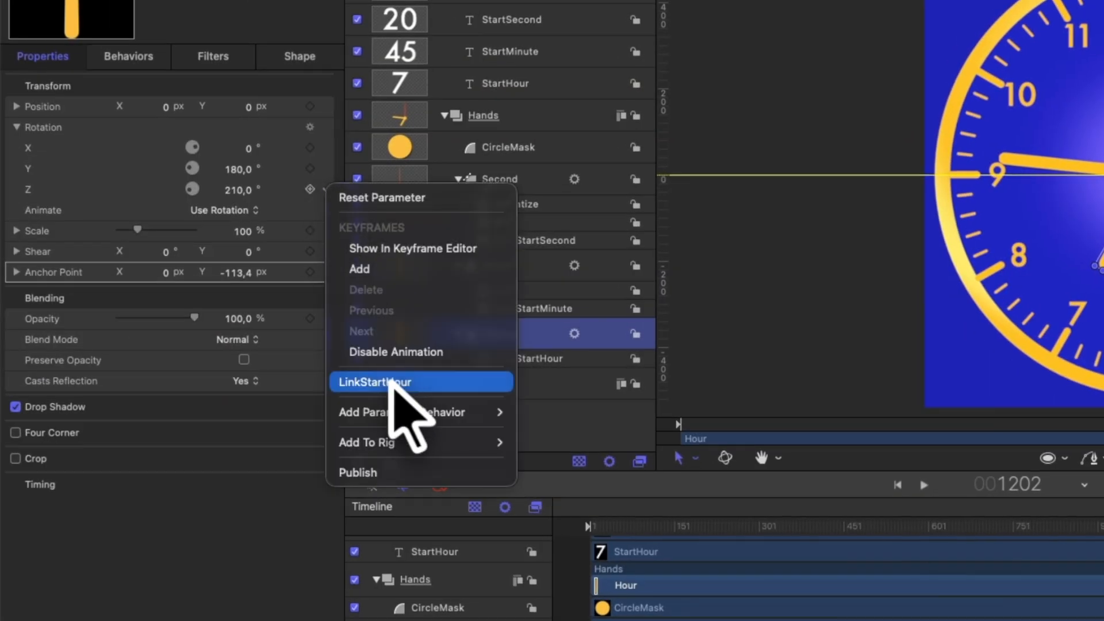
{"action": "mouse_move", "coordinate": [405, 412]}
{"action": "left_click", "coordinate": [575, 494]}
Set the Hour hand's new Link to Add to source, with the Minute hand as source object
{"action": "left_click_drag", "start_coordinate": [379, 262], "coordinate": [233, 122]}
{"action": "left_click", "coordinate": [231, 245]}
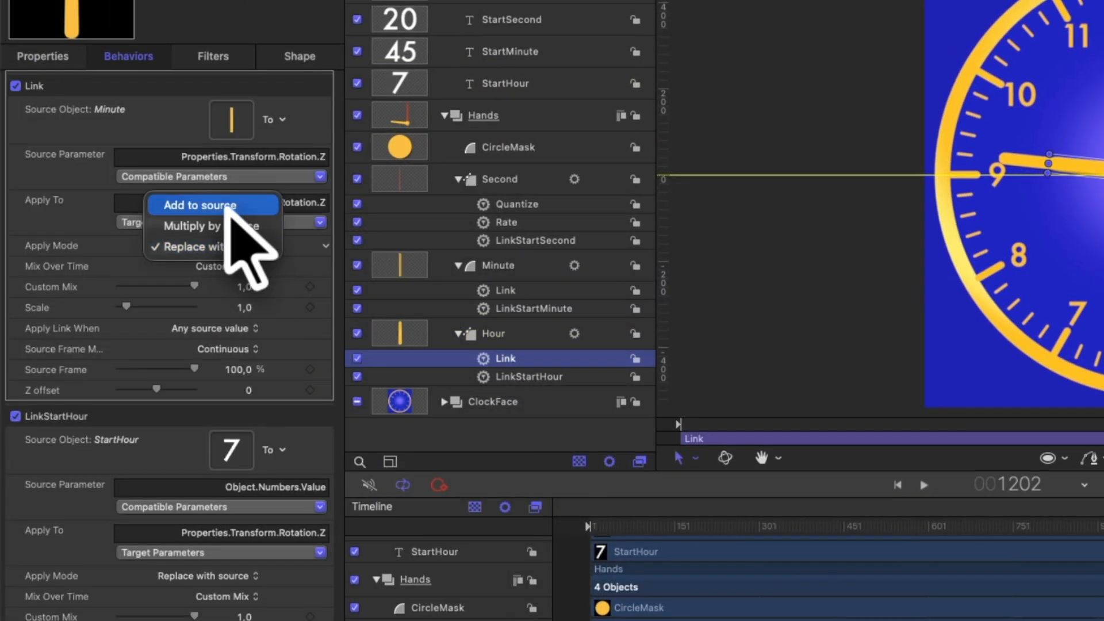
{"action": "left_click", "coordinate": [224, 205]}
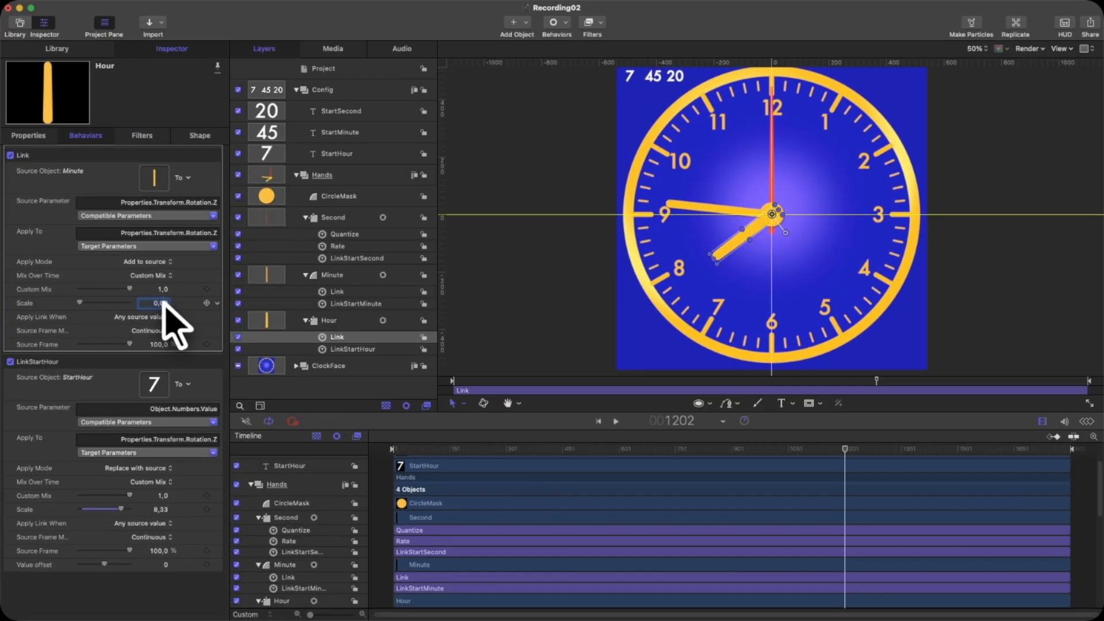
Return the playhead to the first frame and open the project's published parameters
{"action": "left_click_drag", "start_coordinate": [845, 448], "coordinate": [367, 345]}
{"action": "left_click", "coordinate": [509, 320]}
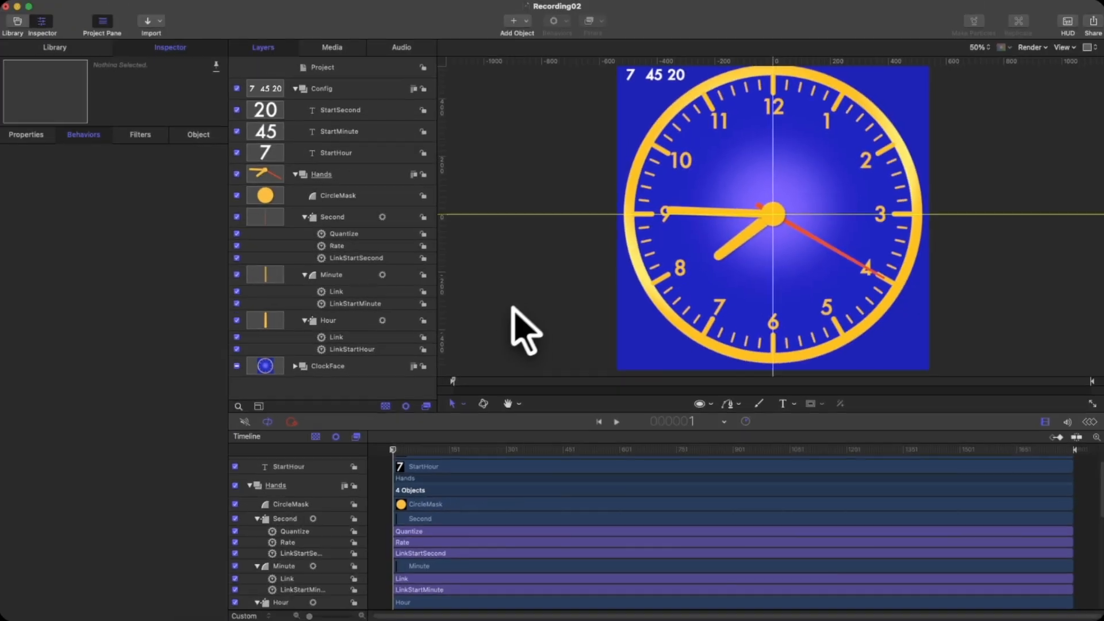
{"action": "left_click", "coordinate": [327, 67]}
{"action": "left_click", "coordinate": [200, 135]}
Set the published StartHours to 11, StartMinutes to 13 and StartSeconds to 5, and play the animation to check the hands
{"action": "left_click", "coordinate": [158, 221]}
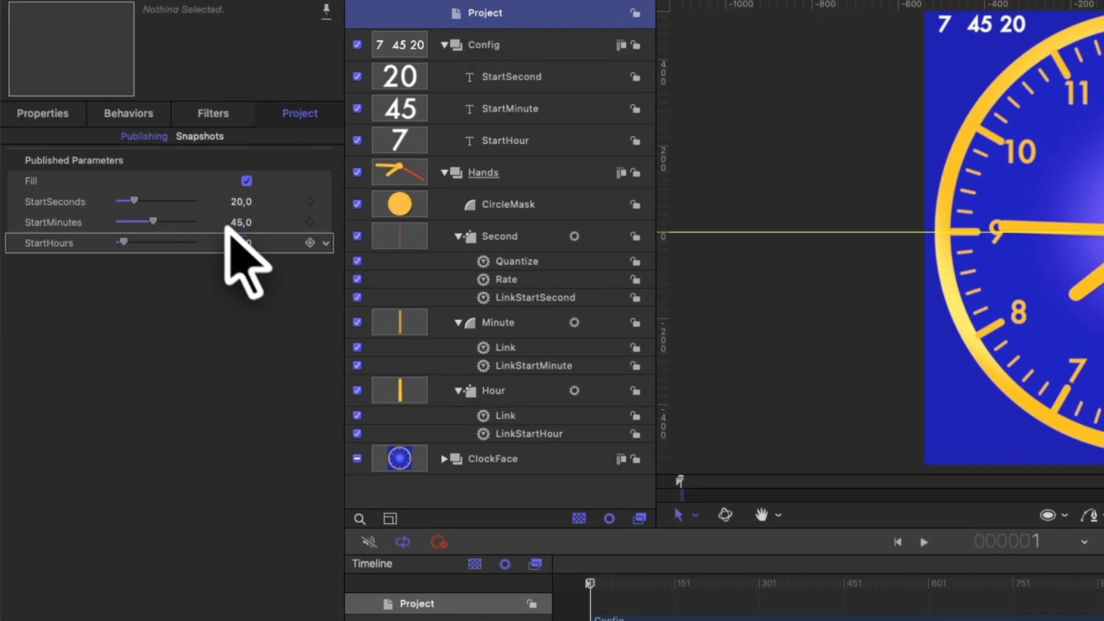
{"action": "left_click", "coordinate": [241, 222]}
{"action": "type", "text": "13"}
{"action": "key", "text": "Return"}
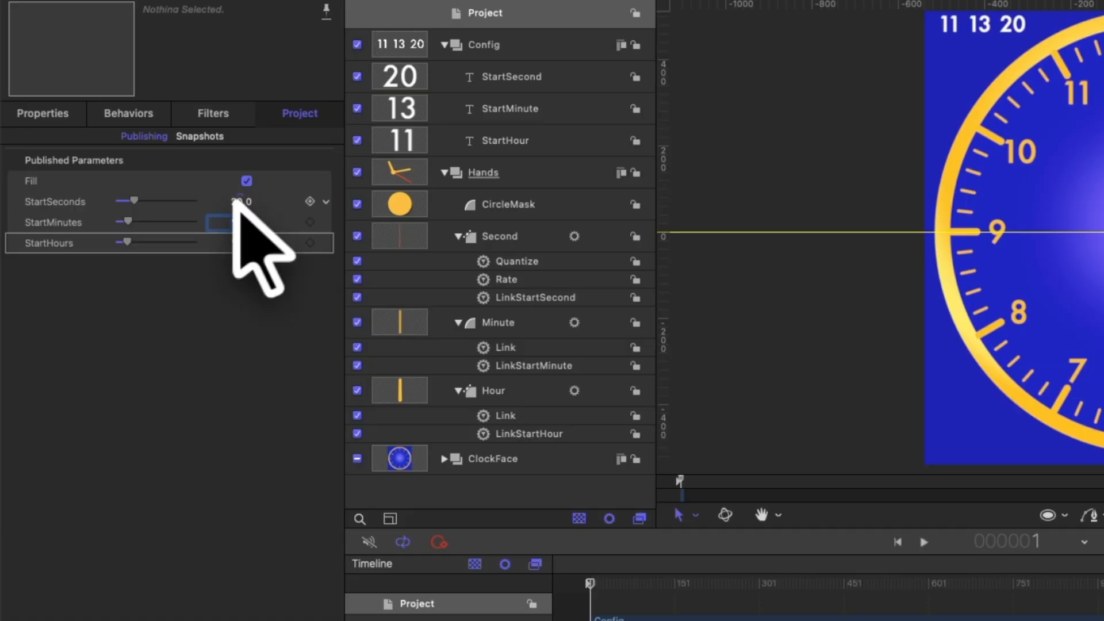
{"action": "left_click", "coordinate": [238, 203]}
{"action": "type", "text": "05"}
{"action": "key", "text": "Return"}
{"action": "left_click", "coordinate": [924, 541]}
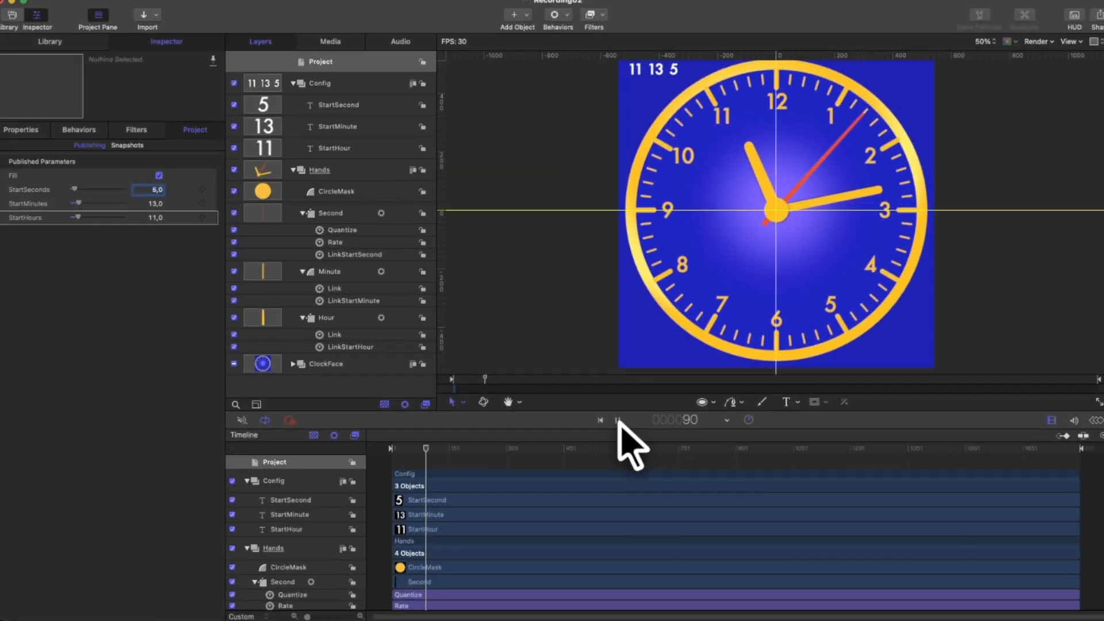
{"action": "left_click", "coordinate": [616, 422]}
Set the published StartHours to 3, StartMinutes to 51 and StartSeconds to 44, and return the playhead to the first frame
{"action": "left_click", "coordinate": [155, 221]}
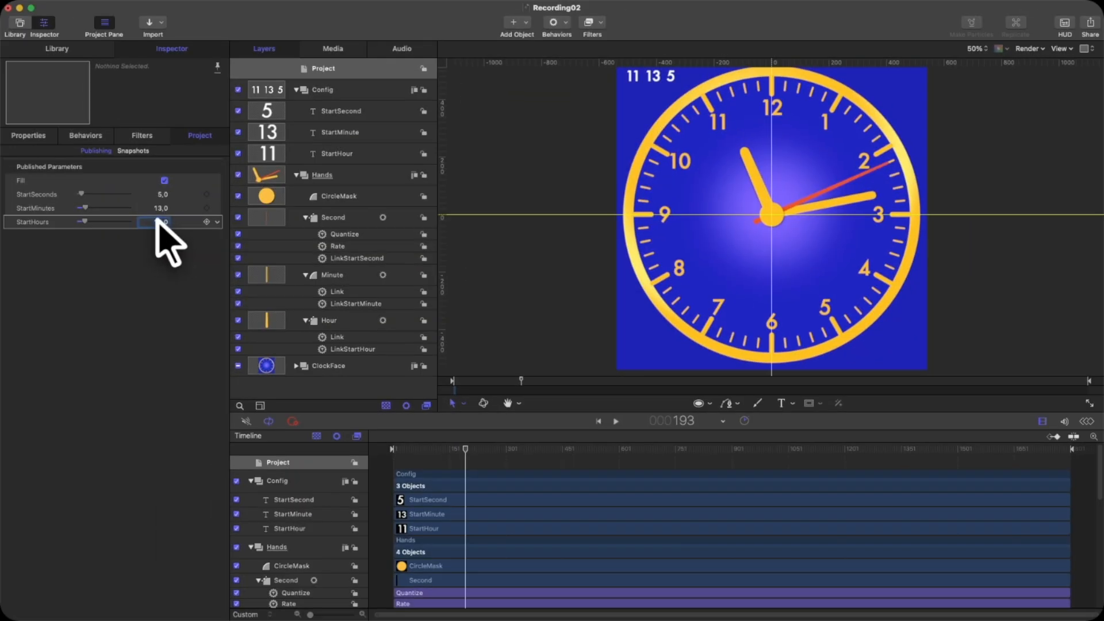
{"action": "type", "text": "3"}
{"action": "left_click", "coordinate": [161, 207]}
{"action": "type", "text": "51"}
{"action": "left_click", "coordinate": [163, 194]}
{"action": "type", "text": "44"}
{"action": "key", "text": "Return"}
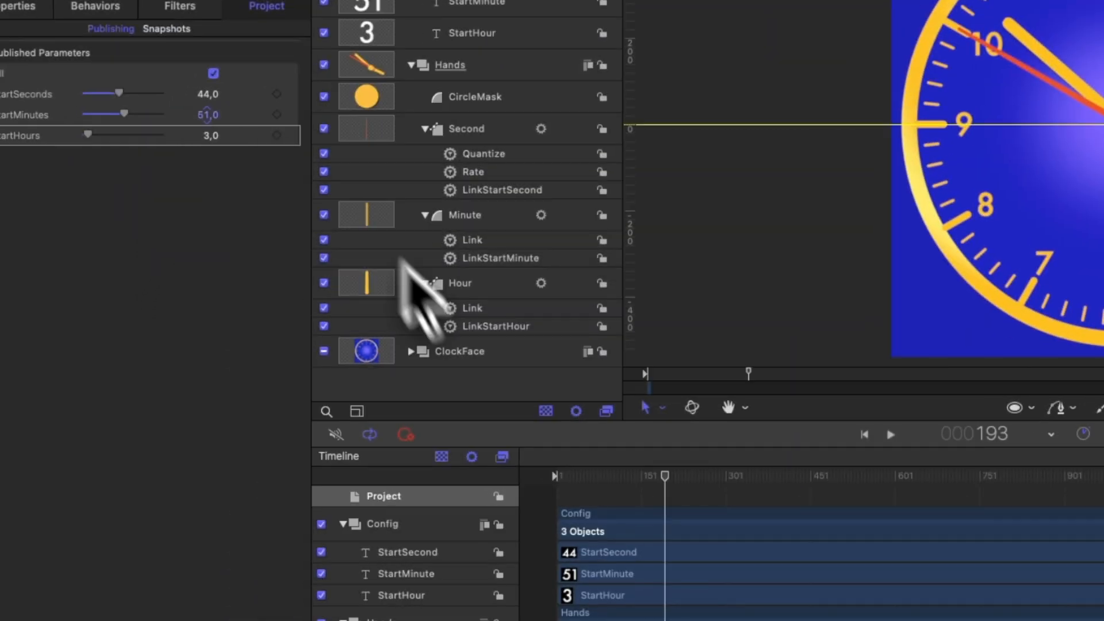
{"action": "left_click_drag", "start_coordinate": [465, 449], "coordinate": [394, 451]}
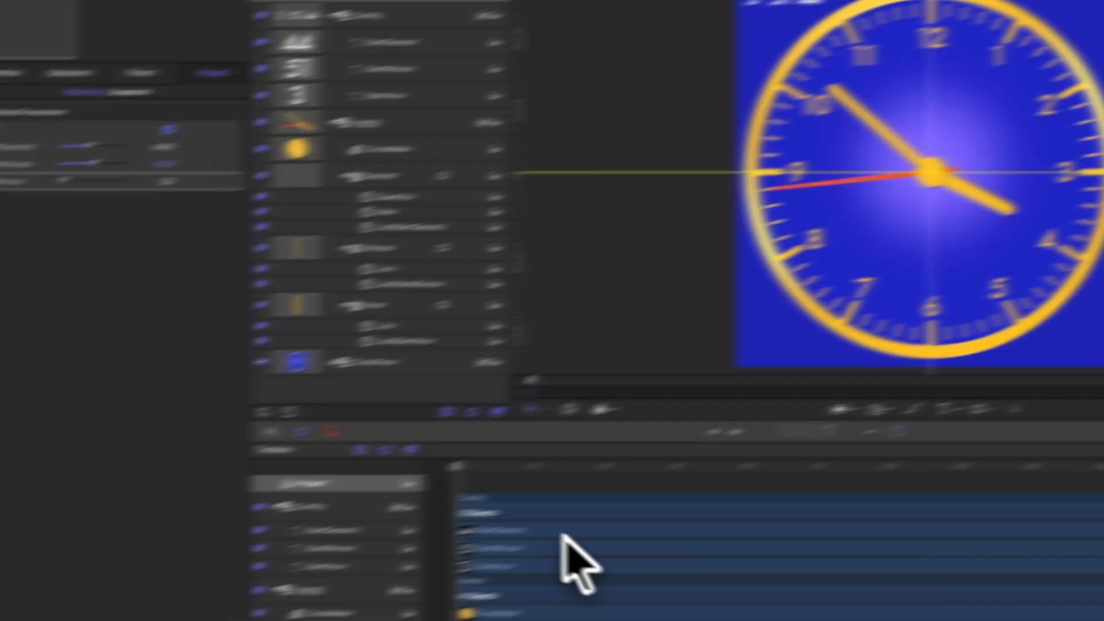